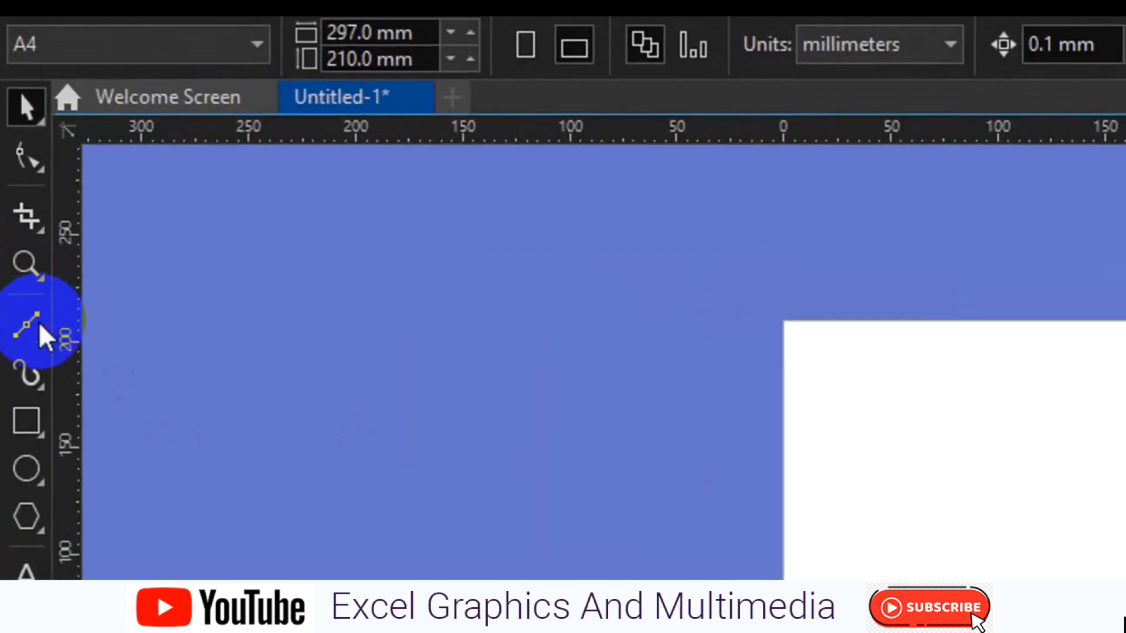
# - Draw two overlapping freehand curves on the page with the Freehand tool, about 265 × 144 mm and 206 × 131 mm
pyautogui.click(26, 324)
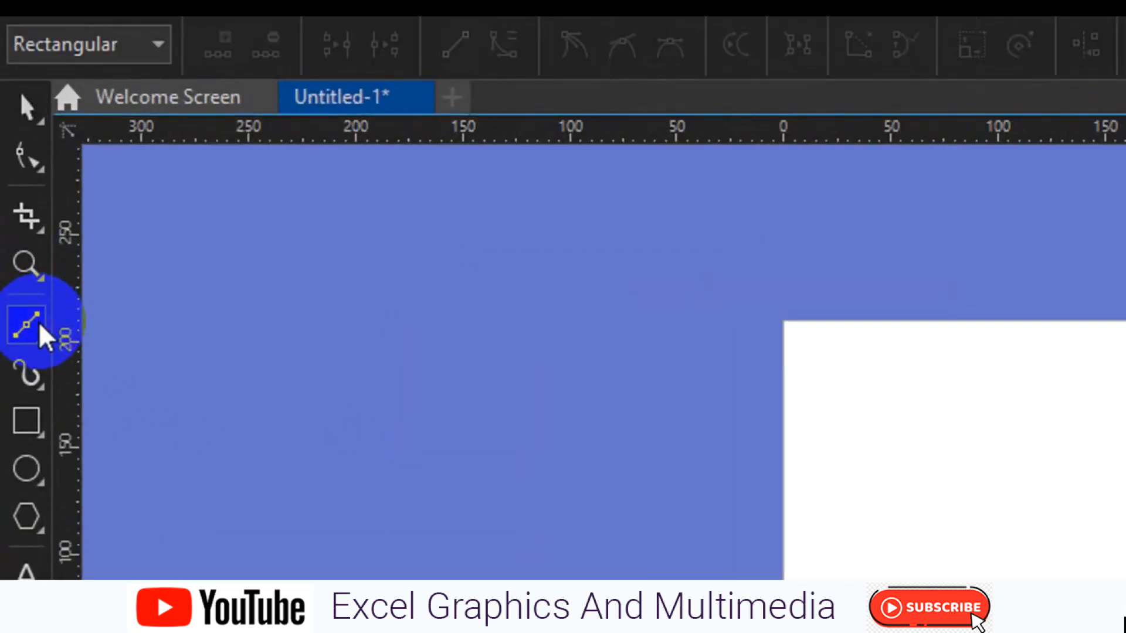
pyautogui.click(39, 324)
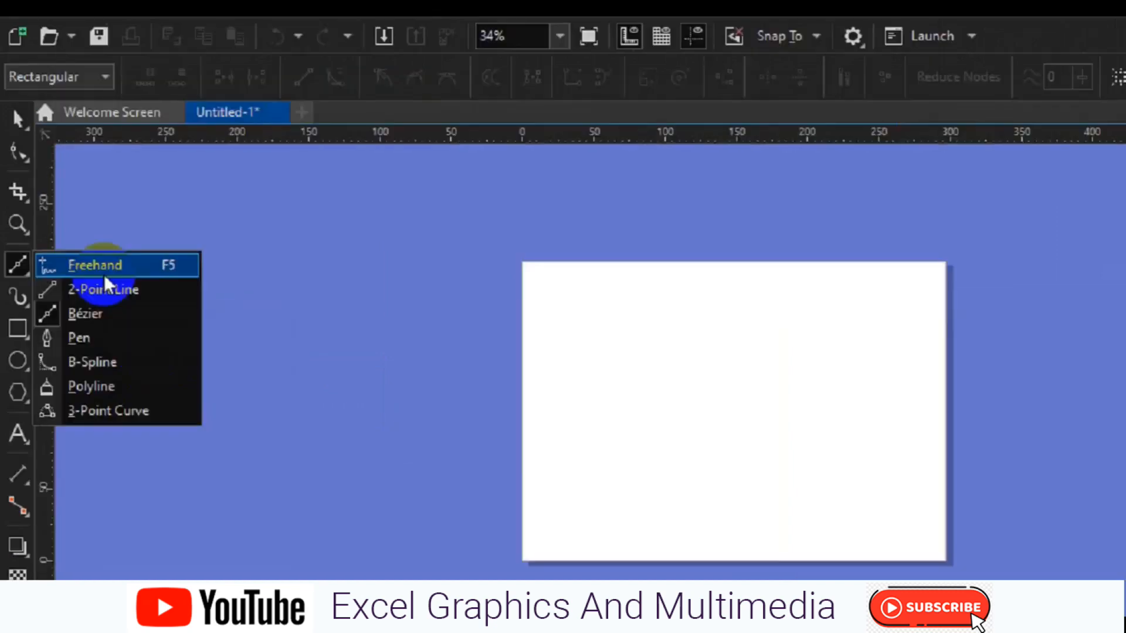
pyautogui.click(156, 338)
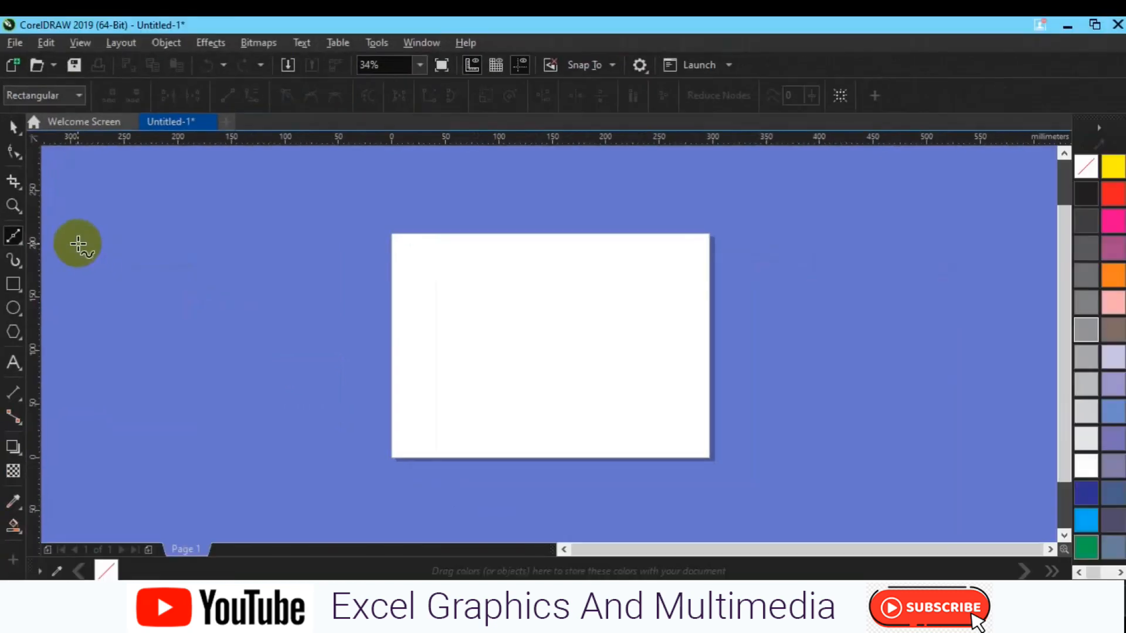
pyautogui.moveTo(439, 313)
pyautogui.mouseDown()
pyautogui.moveTo(535, 417)
pyautogui.moveTo(617, 356)
pyautogui.moveTo(658, 394)
pyautogui.moveTo(575, 412)
pyautogui.moveTo(701, 372)
pyautogui.moveTo(646, 286)
pyautogui.mouseUp()
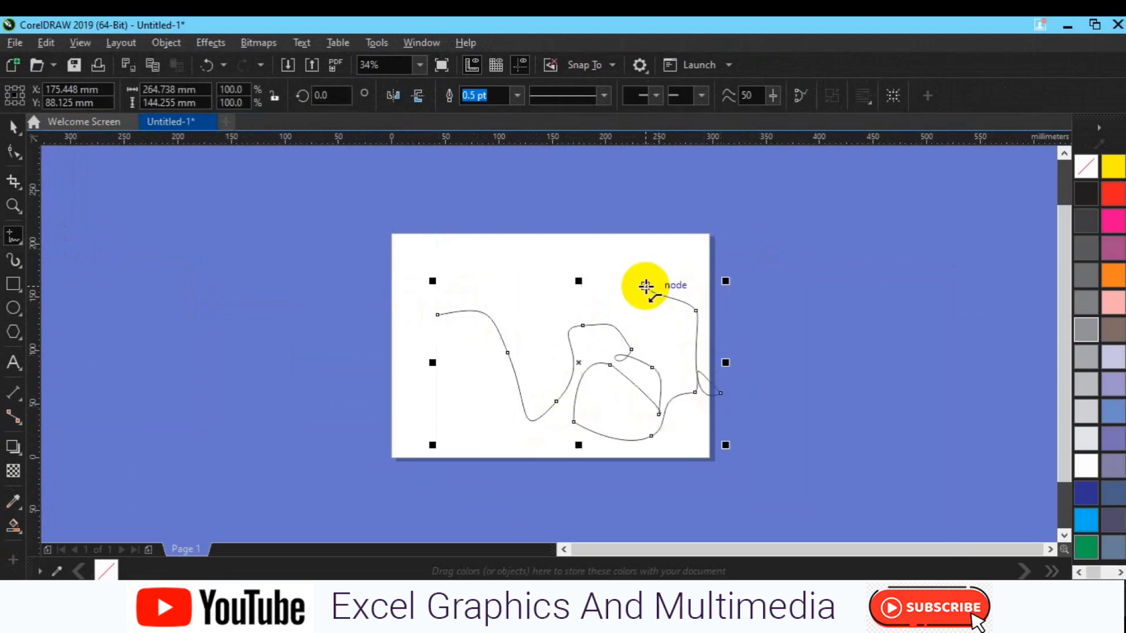
pyautogui.moveTo(462, 258)
pyautogui.mouseDown()
pyautogui.moveTo(523, 324)
pyautogui.moveTo(451, 397)
pyautogui.moveTo(498, 299)
pyautogui.moveTo(417, 390)
pyautogui.moveTo(333, 337)
pyautogui.mouseUp()
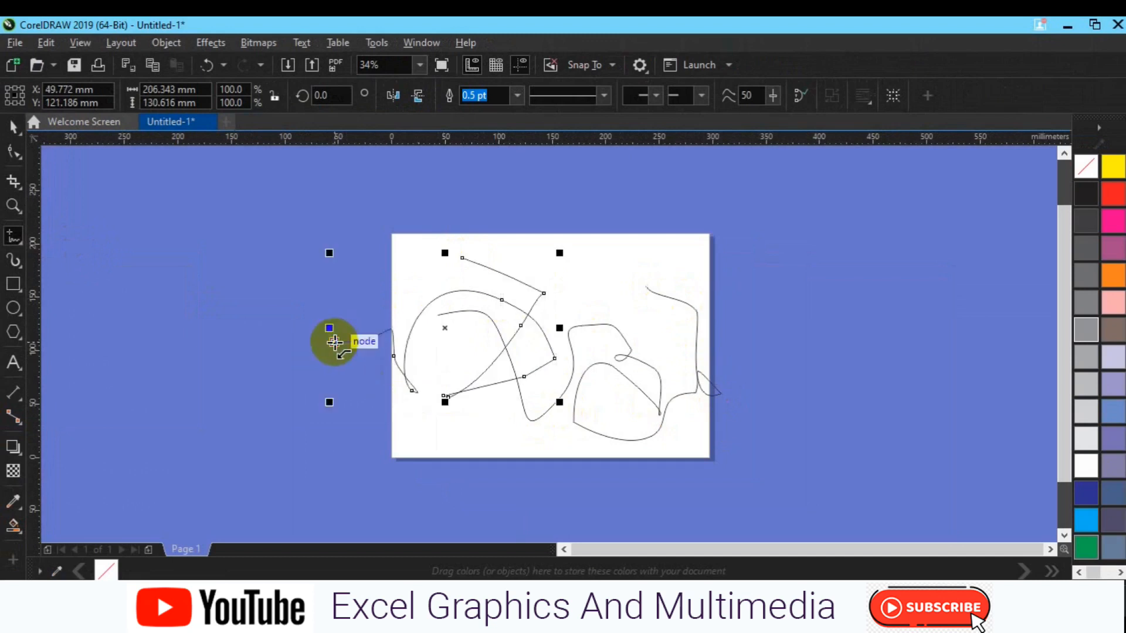
# - Delete both freehand curves to leave the page empty
pyautogui.press('space')
pyautogui.press('Delete')
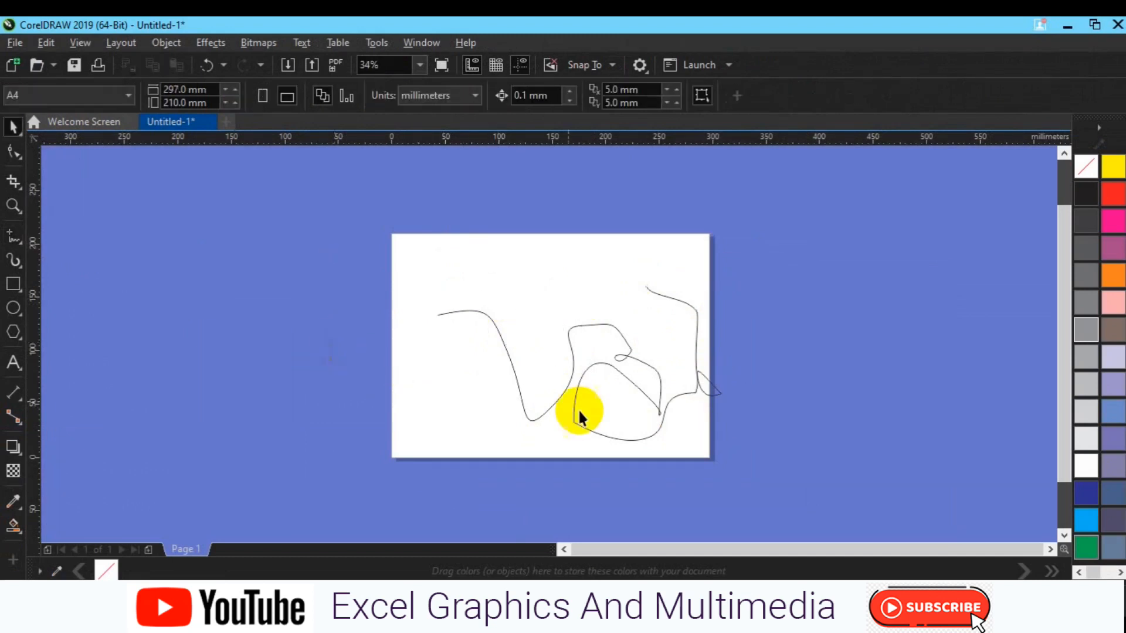
pyautogui.click(554, 398)
pyautogui.press('Delete')
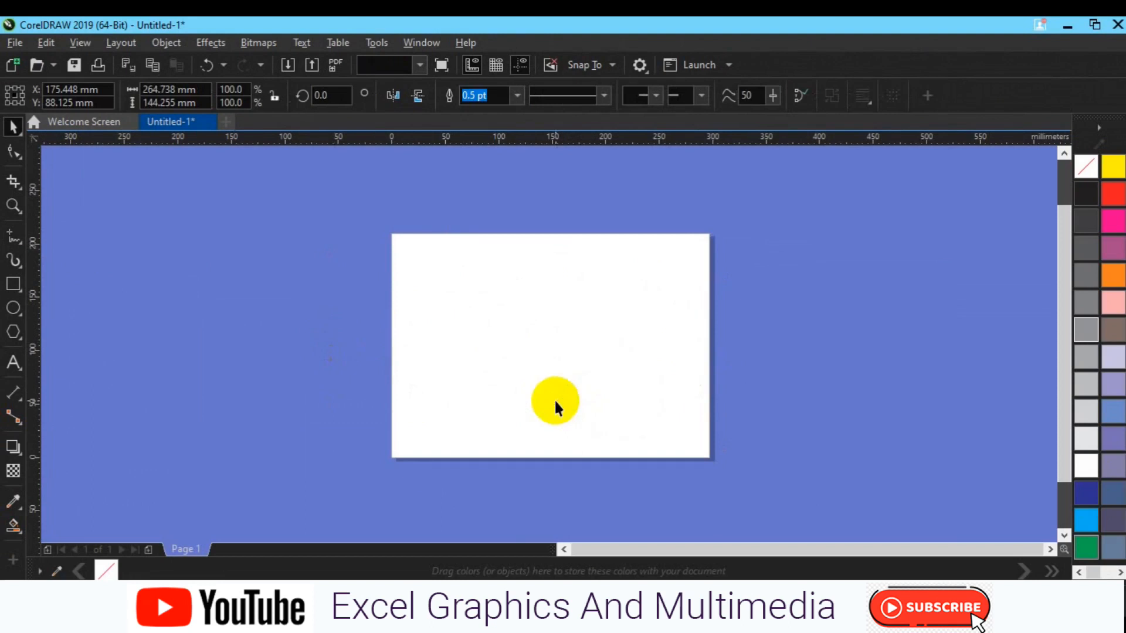
# - Draw two wavy freehand curves across the page, about 273 × 94 mm and 325 × 215 mm
pyautogui.click(13, 238)
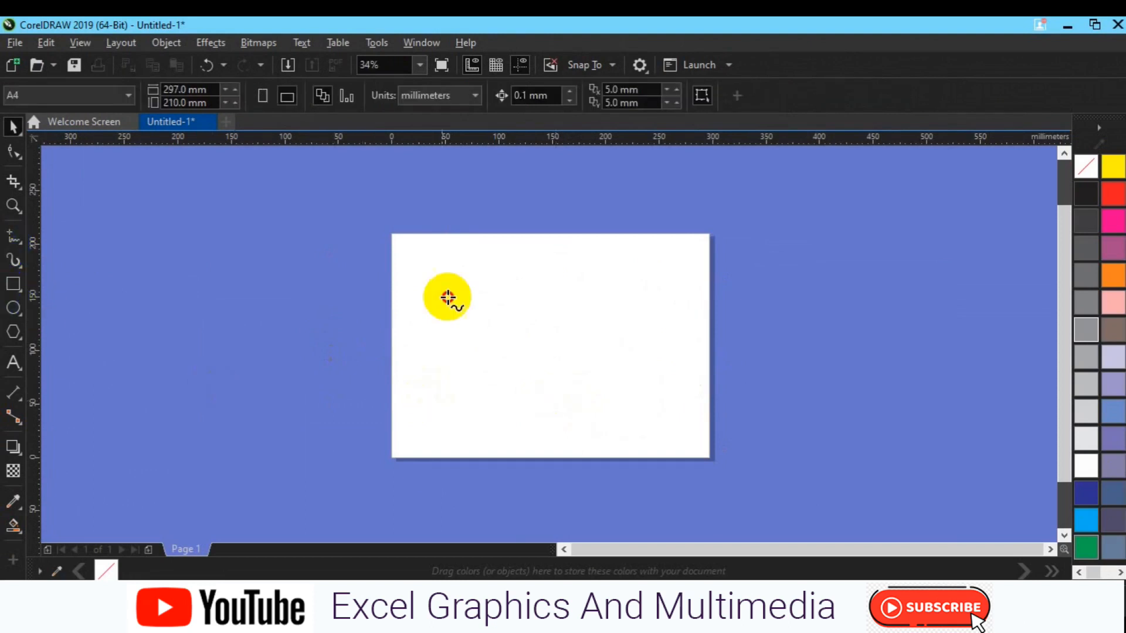
pyautogui.moveTo(428, 318)
pyautogui.mouseDown()
pyautogui.moveTo(489, 330)
pyautogui.moveTo(506, 380)
pyautogui.moveTo(582, 313)
pyautogui.moveTo(629, 317)
pyautogui.moveTo(635, 353)
pyautogui.moveTo(716, 282)
pyautogui.mouseUp()
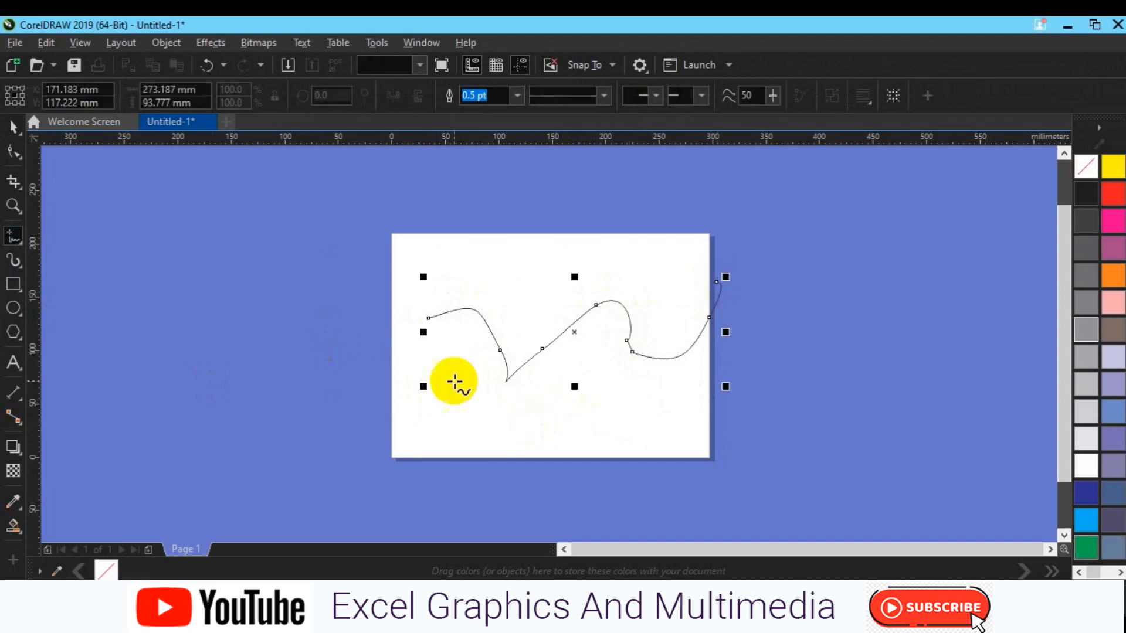
pyautogui.moveTo(512, 432)
pyautogui.mouseDown()
pyautogui.moveTo(448, 328)
pyautogui.moveTo(592, 320)
pyautogui.moveTo(588, 275)
pyautogui.moveTo(560, 269)
pyautogui.moveTo(752, 215)
pyautogui.moveTo(774, 269)
pyautogui.mouseUp()
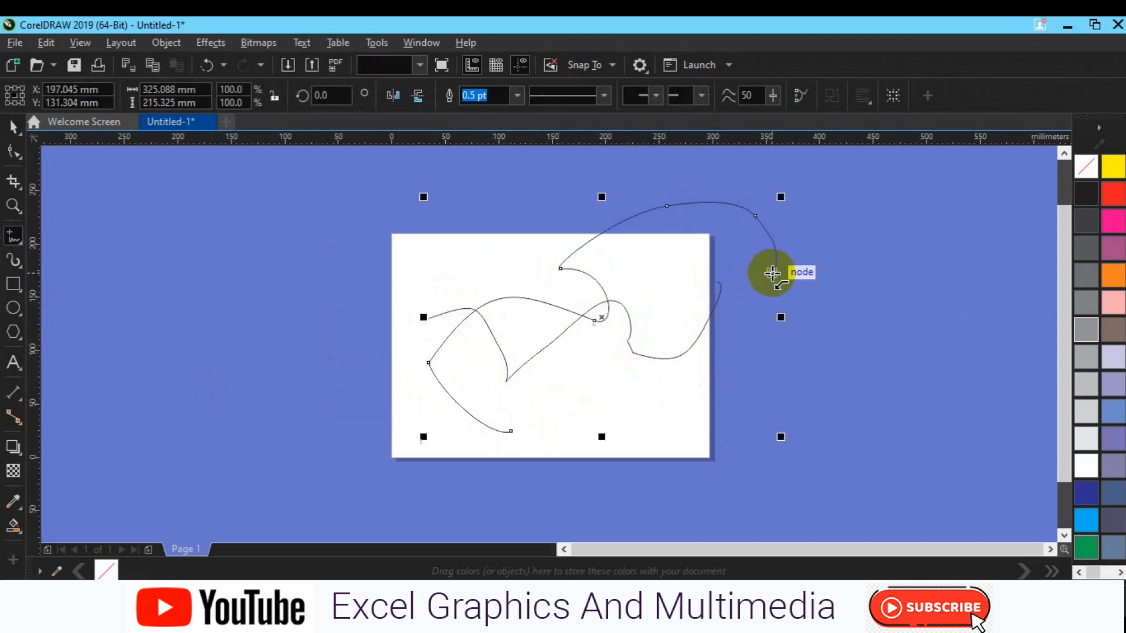
# - Draw a third looping freehand curve, about 289 × 263 mm, across the other two and delete it
pyautogui.moveTo(656, 413)
pyautogui.mouseDown()
pyautogui.moveTo(621, 427)
pyautogui.moveTo(731, 219)
pyautogui.moveTo(670, 361)
pyautogui.moveTo(511, 203)
pyautogui.mouseUp()
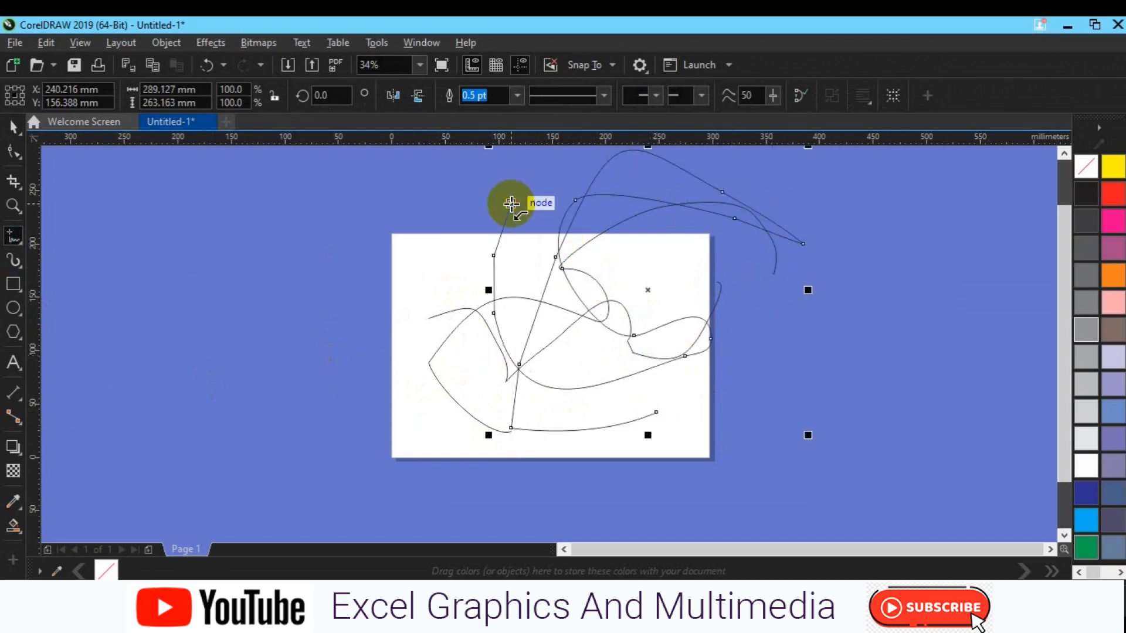
pyautogui.press('space')
pyautogui.press('Delete')
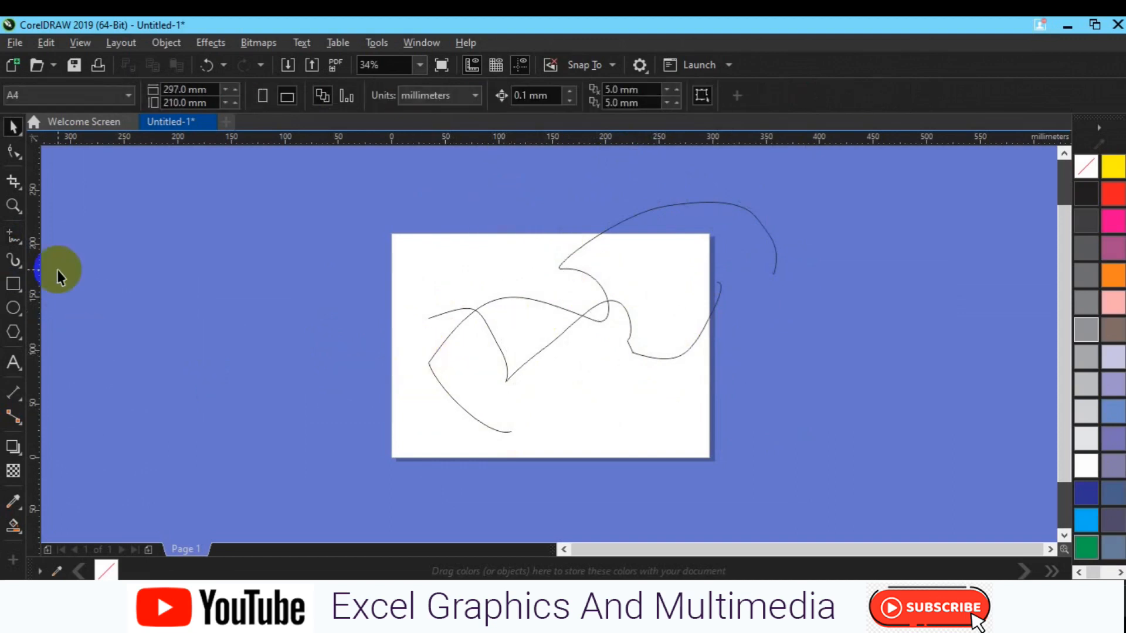
# - Handwrite the letters b and c near the page's lower edge with the Freehand tool, each about 55 mm tall
pyautogui.click(17, 241)
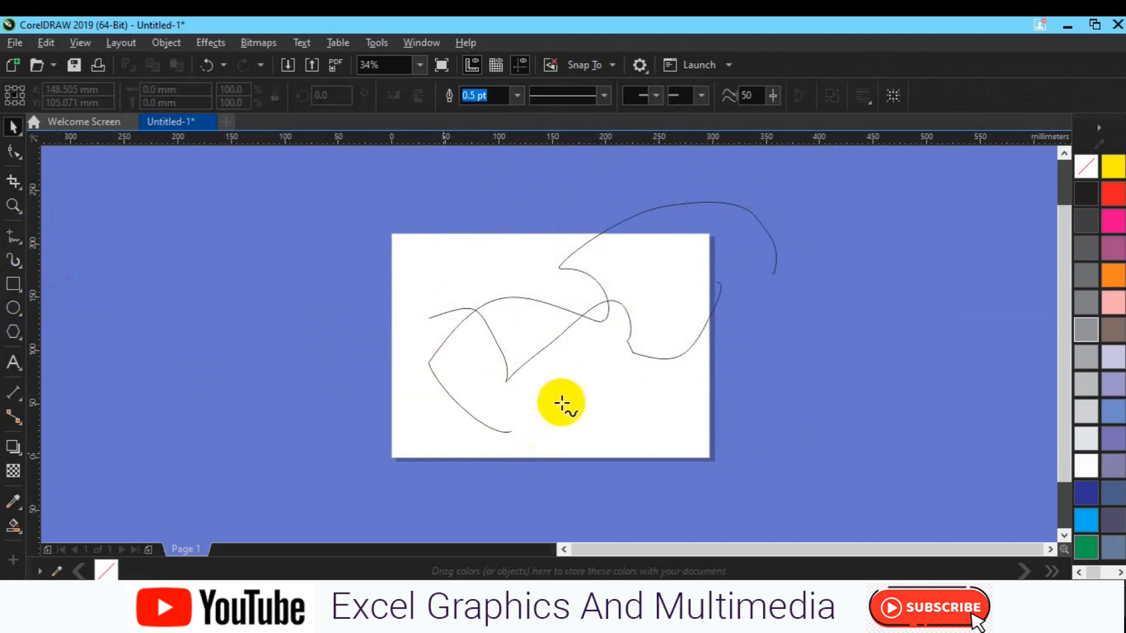
pyautogui.moveTo(557, 386)
pyautogui.mouseDown()
pyautogui.moveTo(562, 444)
pyautogui.moveTo(568, 425)
pyautogui.moveTo(593, 426)
pyautogui.moveTo(563, 445)
pyautogui.mouseUp()
pyautogui.moveTo(666, 384)
pyautogui.mouseDown()
pyautogui.moveTo(639, 434)
pyautogui.moveTo(677, 431)
pyautogui.mouseUp()
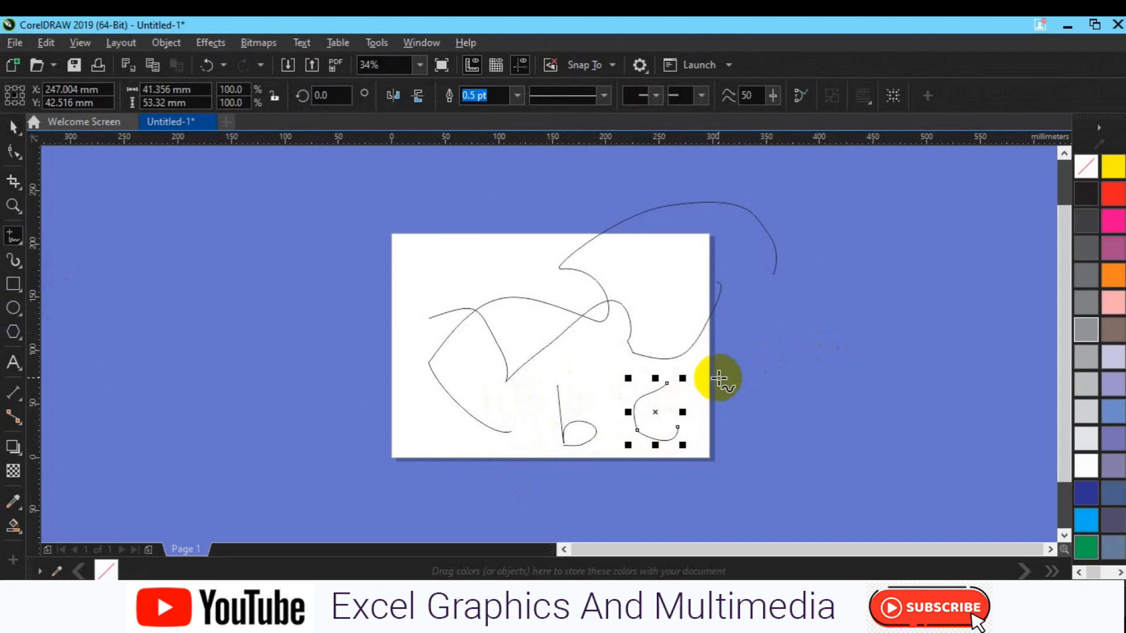
# - Give the handwritten letter c a dotted line style
pyautogui.press('space')
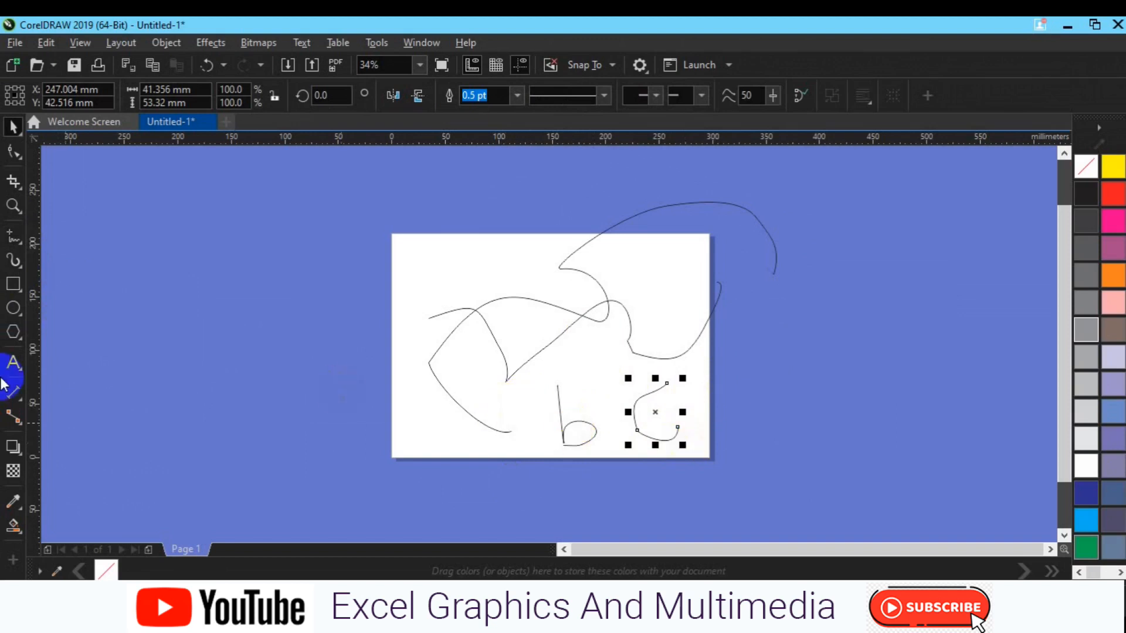
pyautogui.click(603, 94)
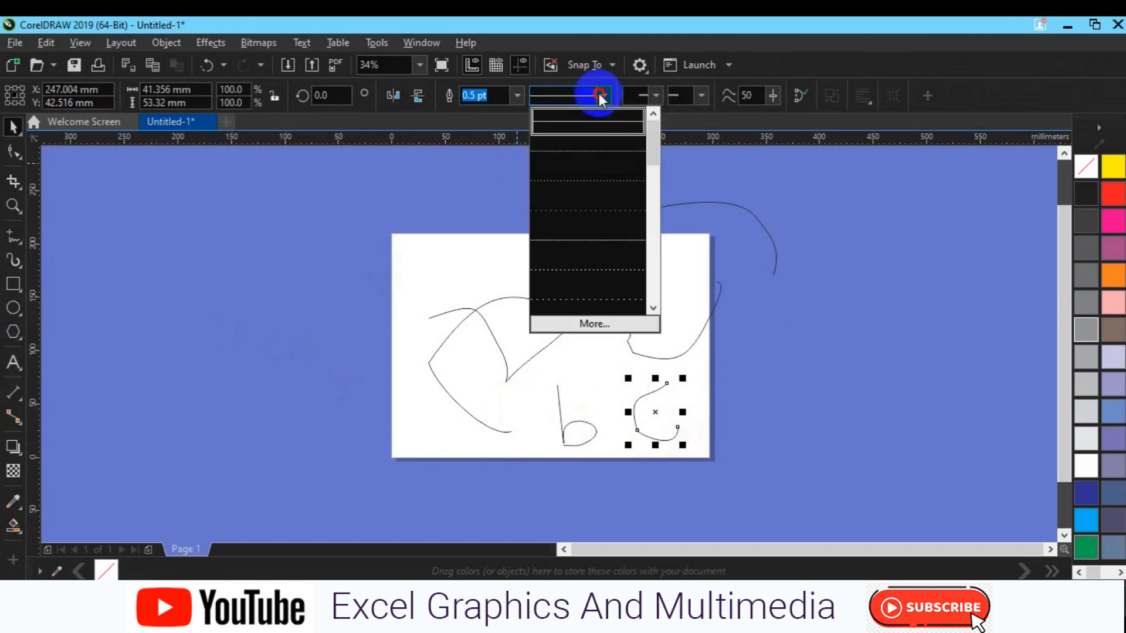
pyautogui.click(596, 210)
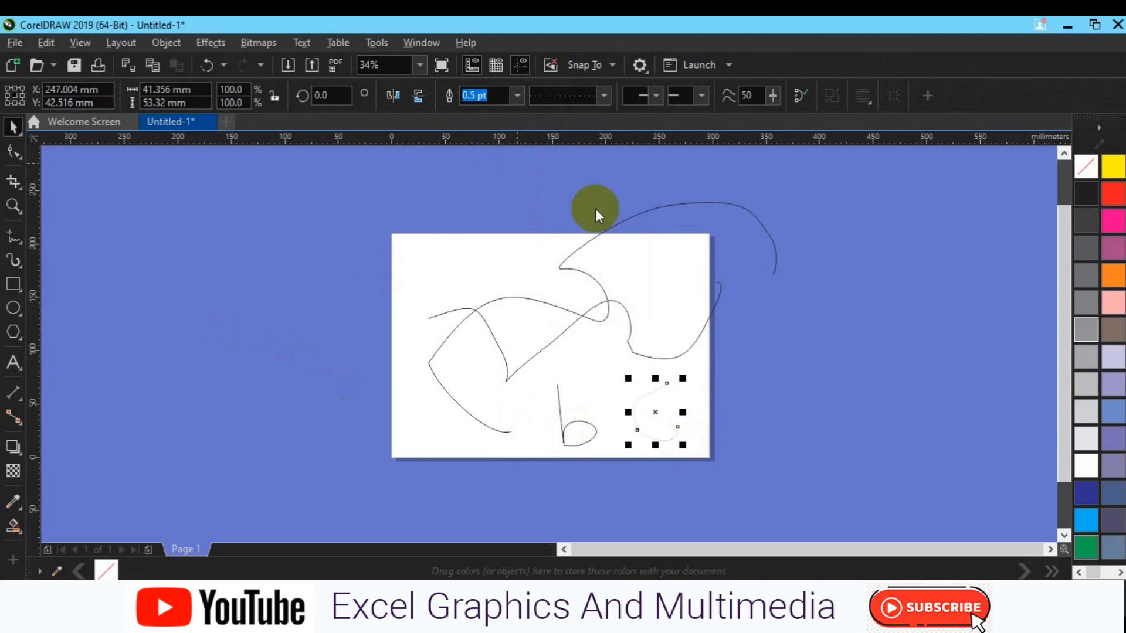
# - Try outline widths of 10 pt and 4 pt on the dotted c, settle on 8 pt and colour its outline red
pyautogui.click(518, 95)
pyautogui.click(494, 235)
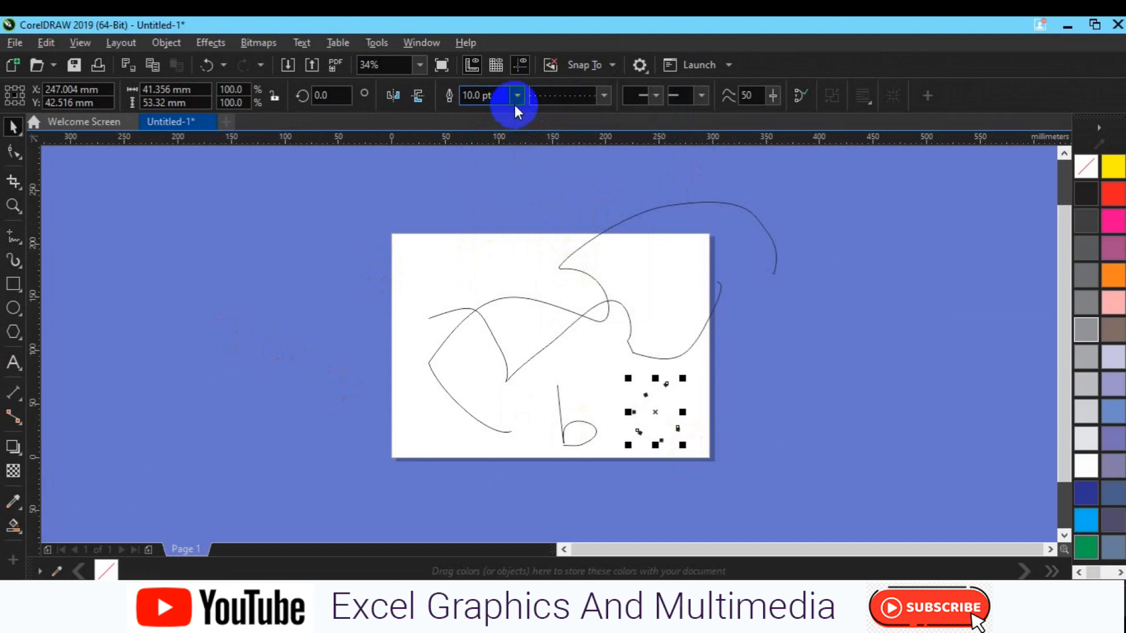
pyautogui.click(517, 96)
pyautogui.click(501, 211)
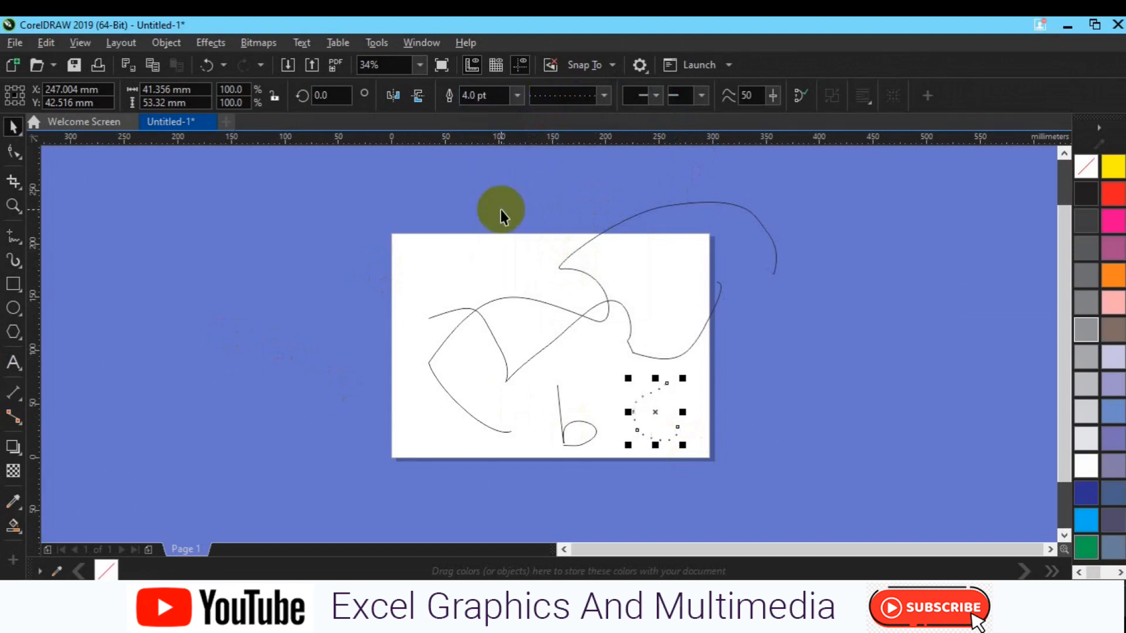
pyautogui.click(517, 103)
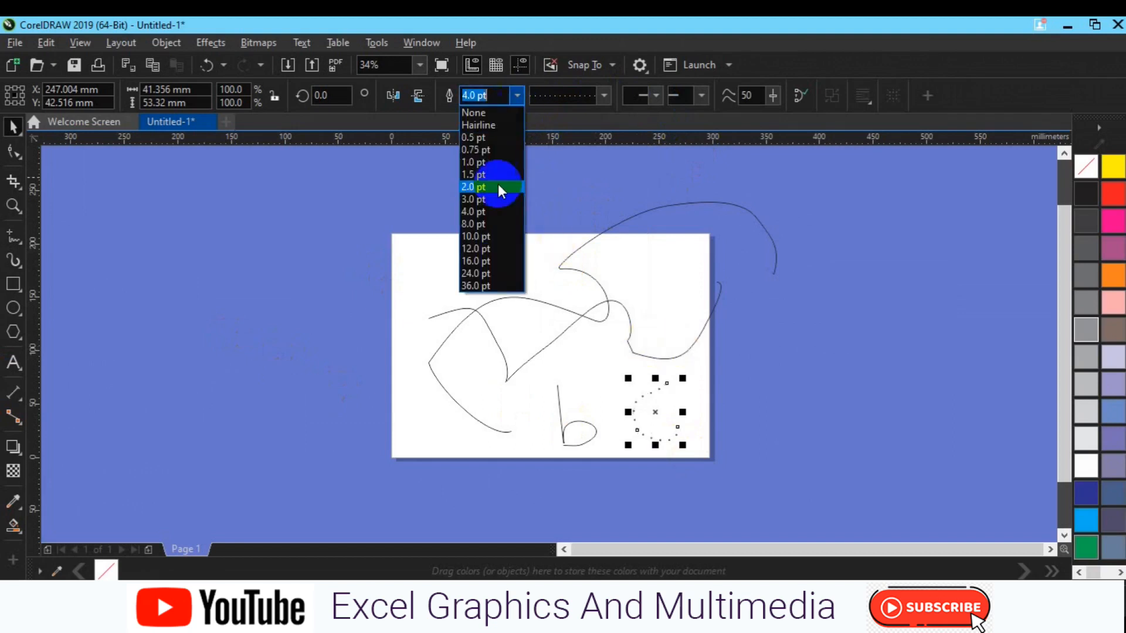
pyautogui.click(498, 224)
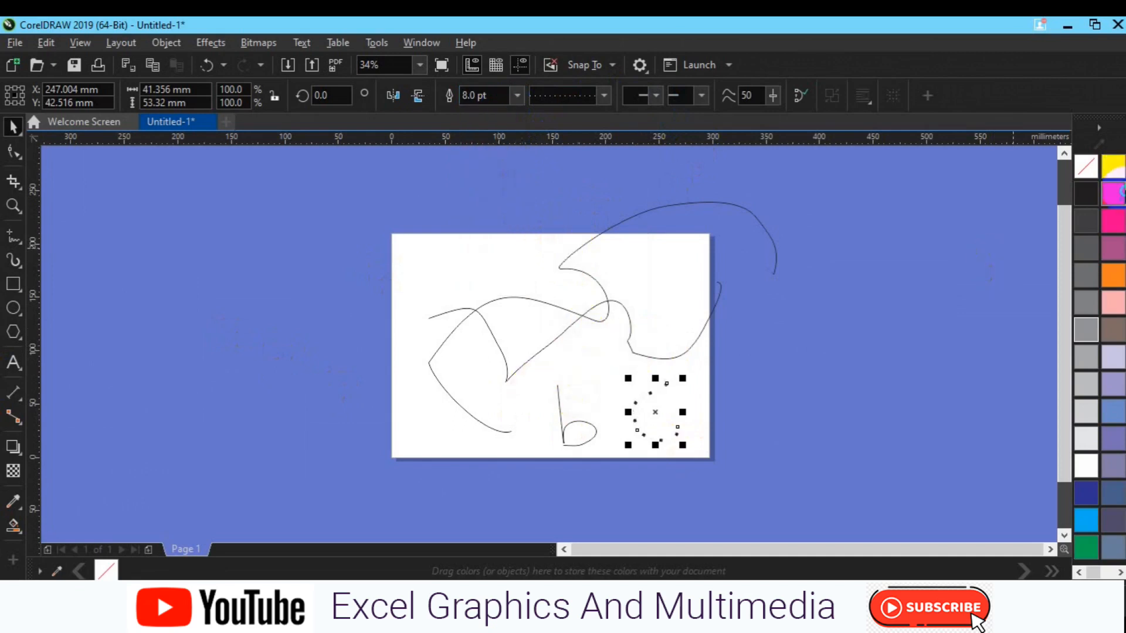
pyautogui.rightClick(1112, 194)
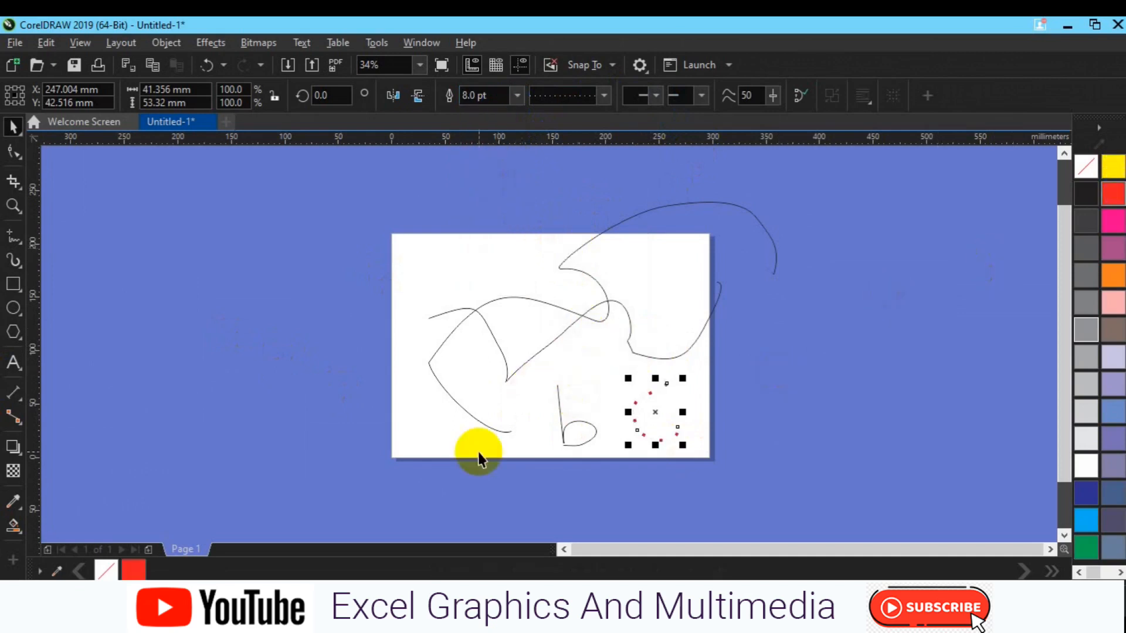
# - Give the handwritten letter b a 4 pt outline width and a dotted line style
pyautogui.click(586, 437)
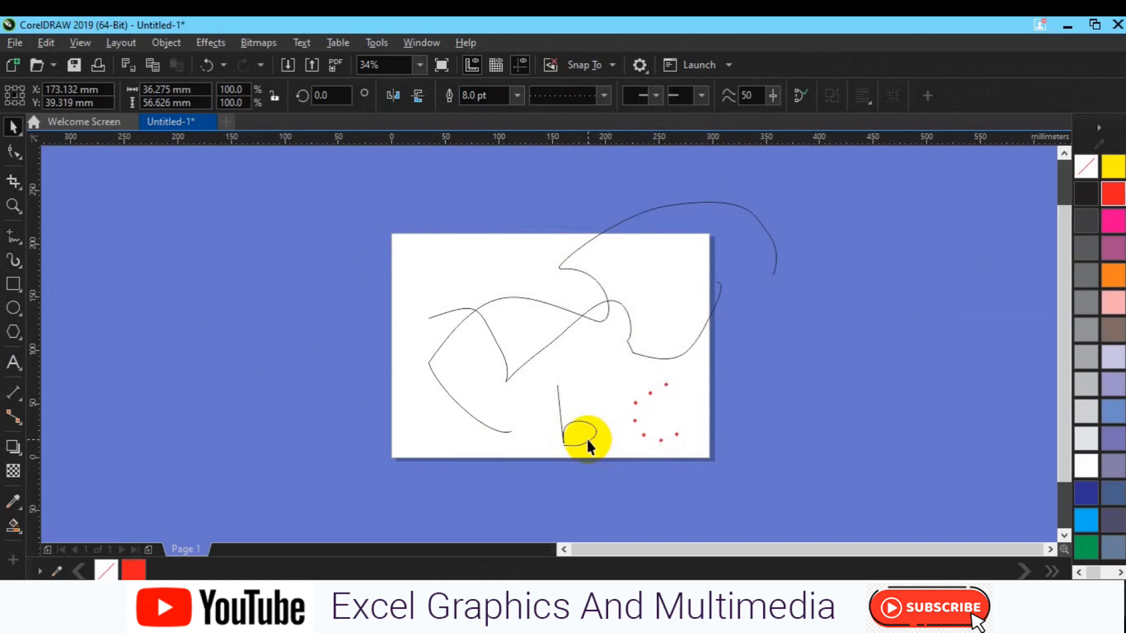
pyautogui.click(514, 99)
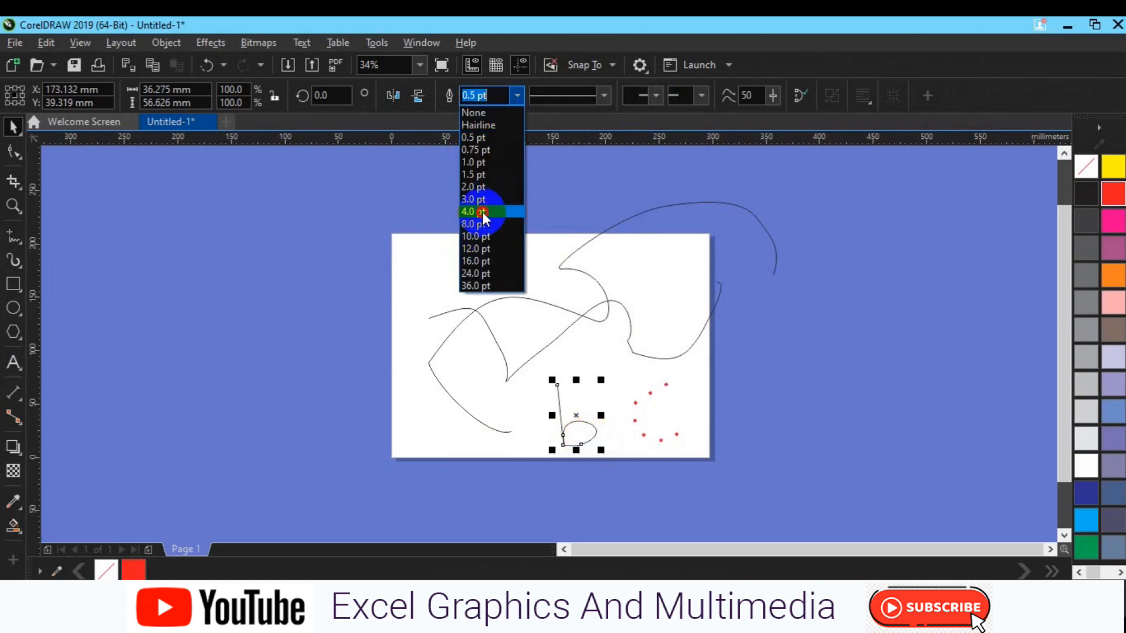
pyautogui.click(482, 212)
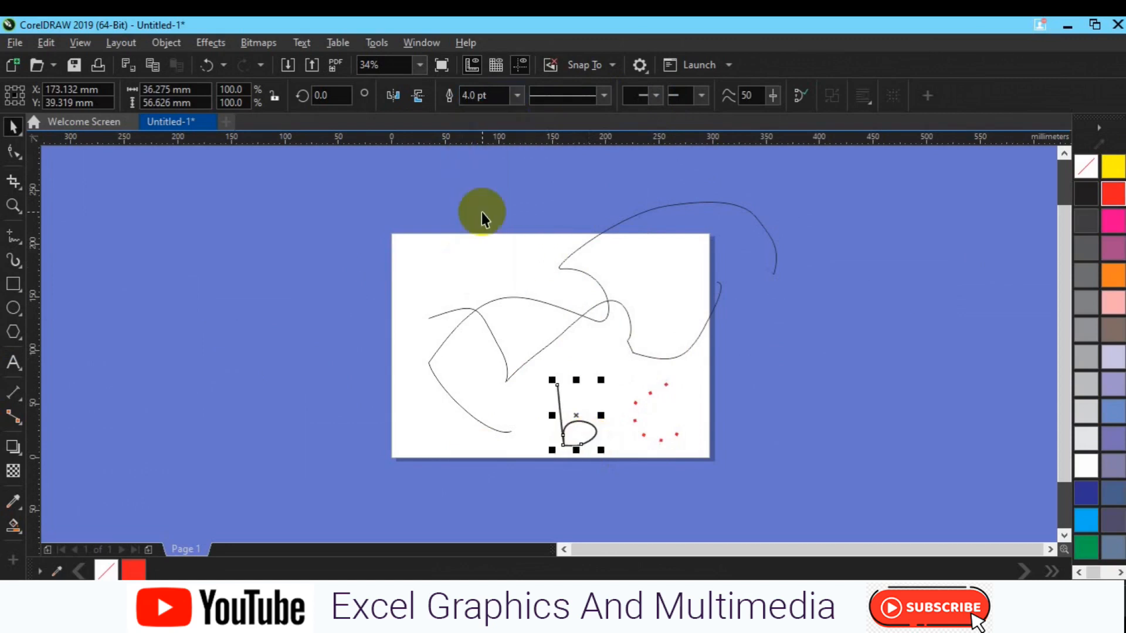
pyautogui.click(602, 96)
pyautogui.click(575, 214)
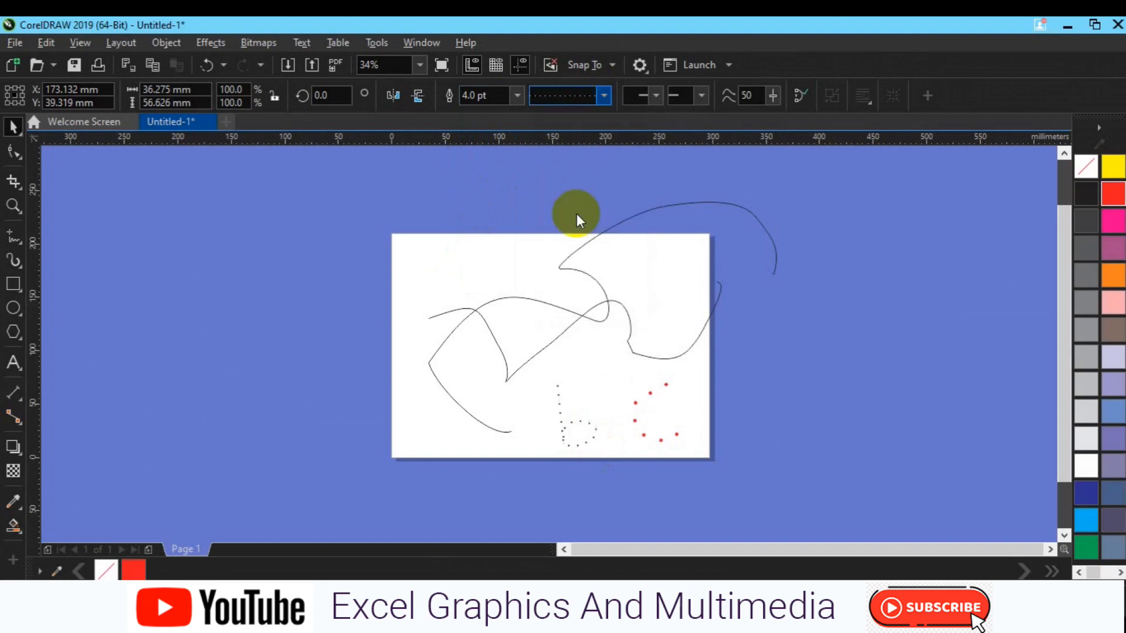
# - Set the dotted b's outline width to 8 pt and colour its outline red
pyautogui.click(515, 96)
pyautogui.click(496, 225)
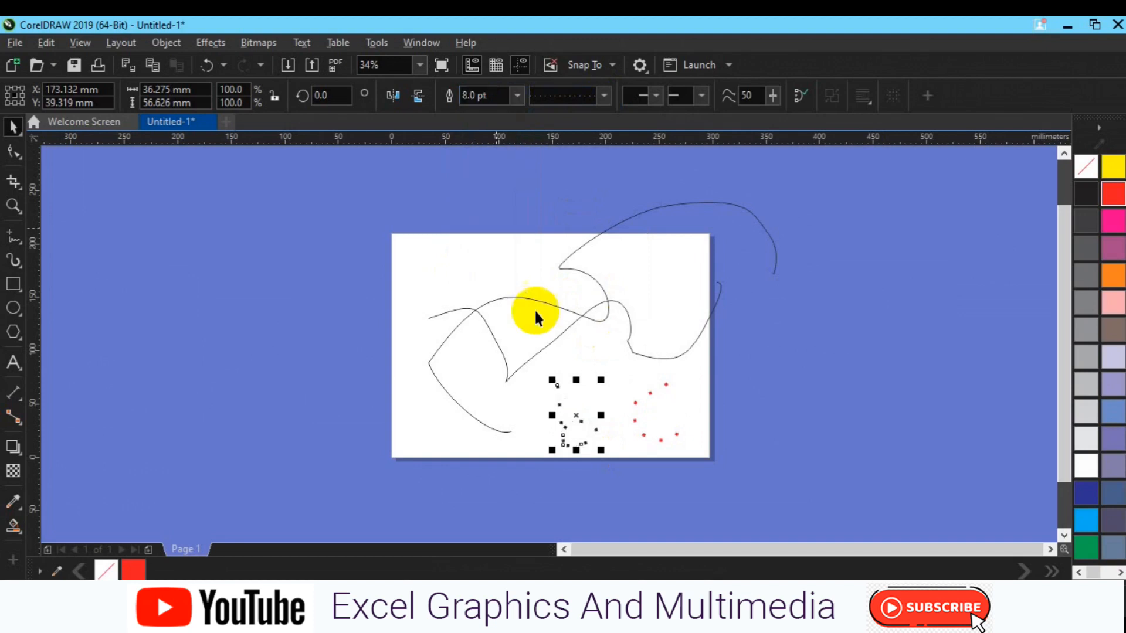
pyautogui.rightClick(134, 569)
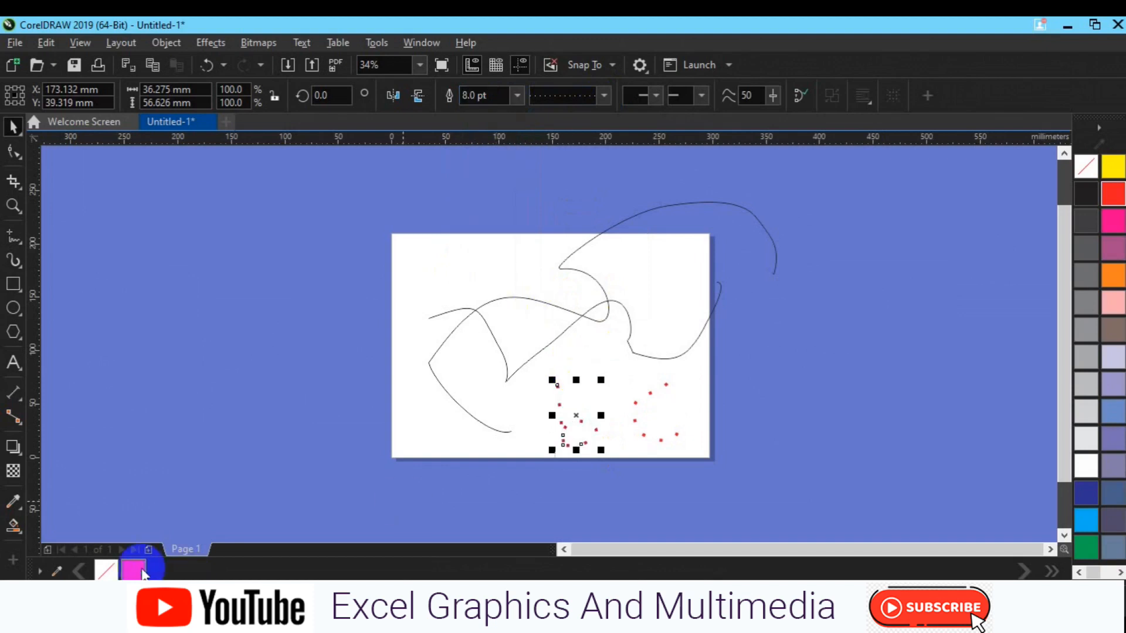
pyautogui.click(190, 426)
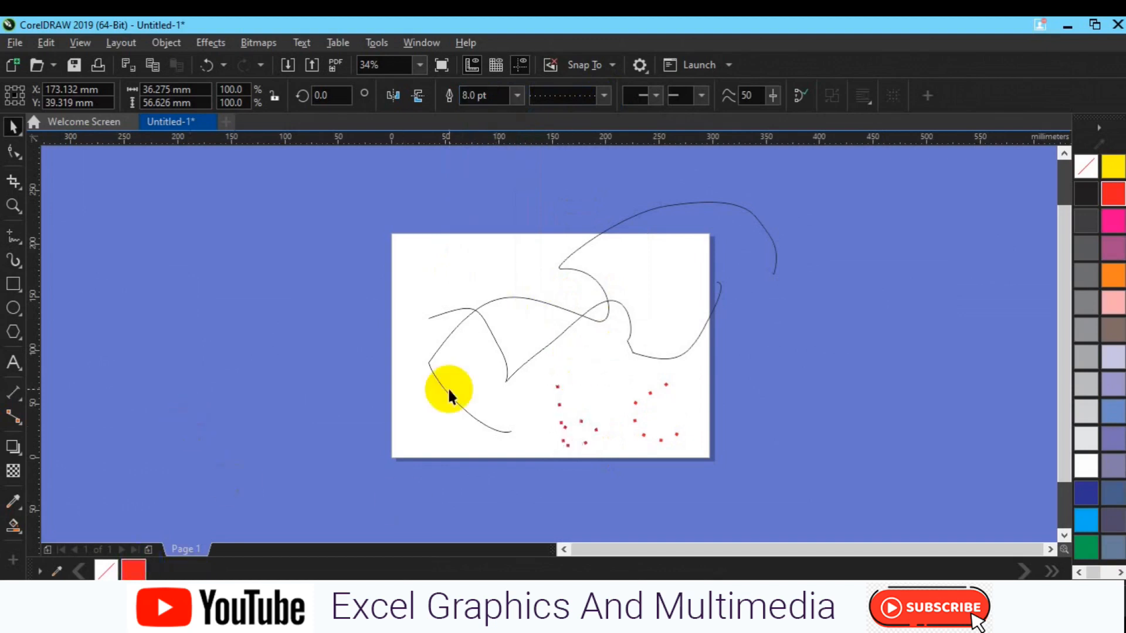
# - Reshape the dotted b with the Shape tool, moving its nodes so the bowl meets the stem higher up
pyautogui.click(564, 429)
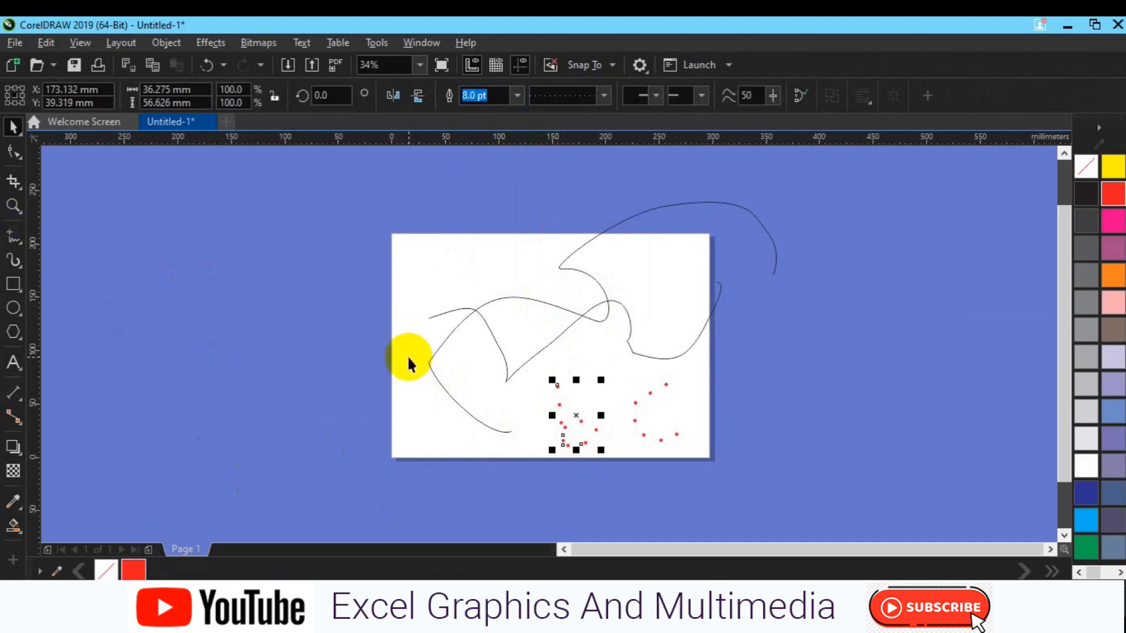
pyautogui.click(13, 152)
pyautogui.press('F10')
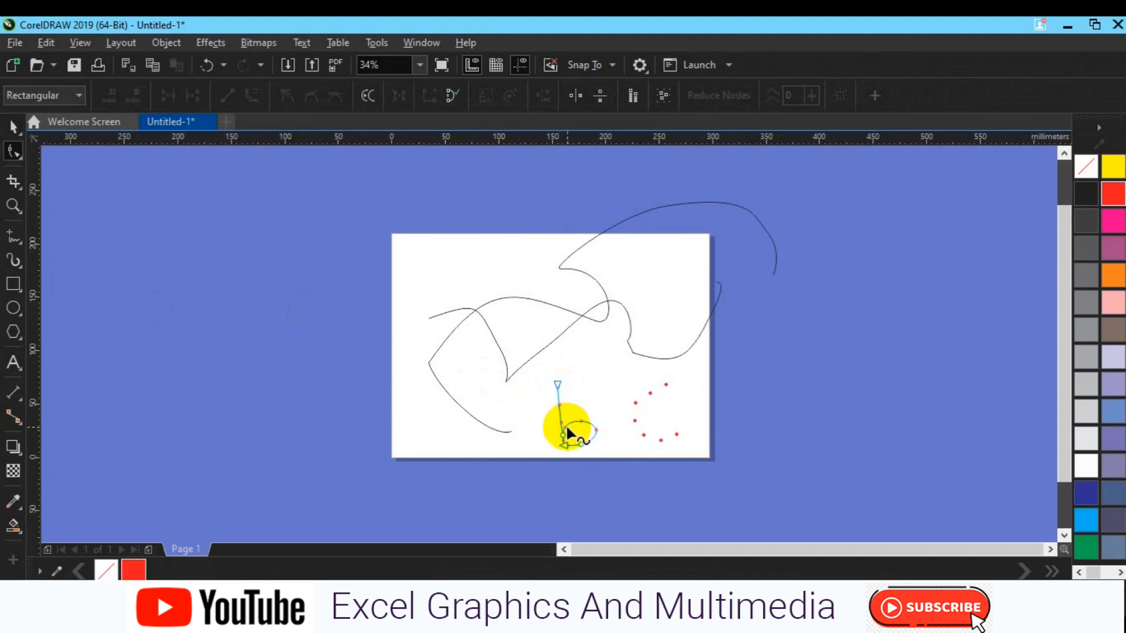
pyautogui.moveTo(561, 435); pyautogui.dragTo(557, 391)
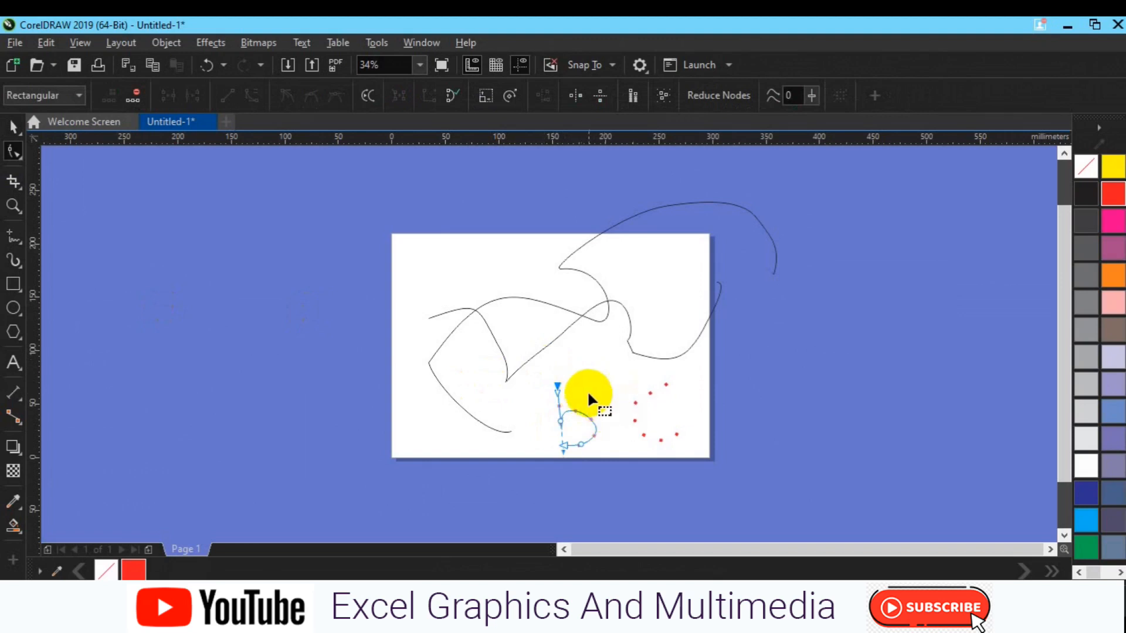
pyautogui.moveTo(484, 423); pyautogui.dragTo(599, 478)
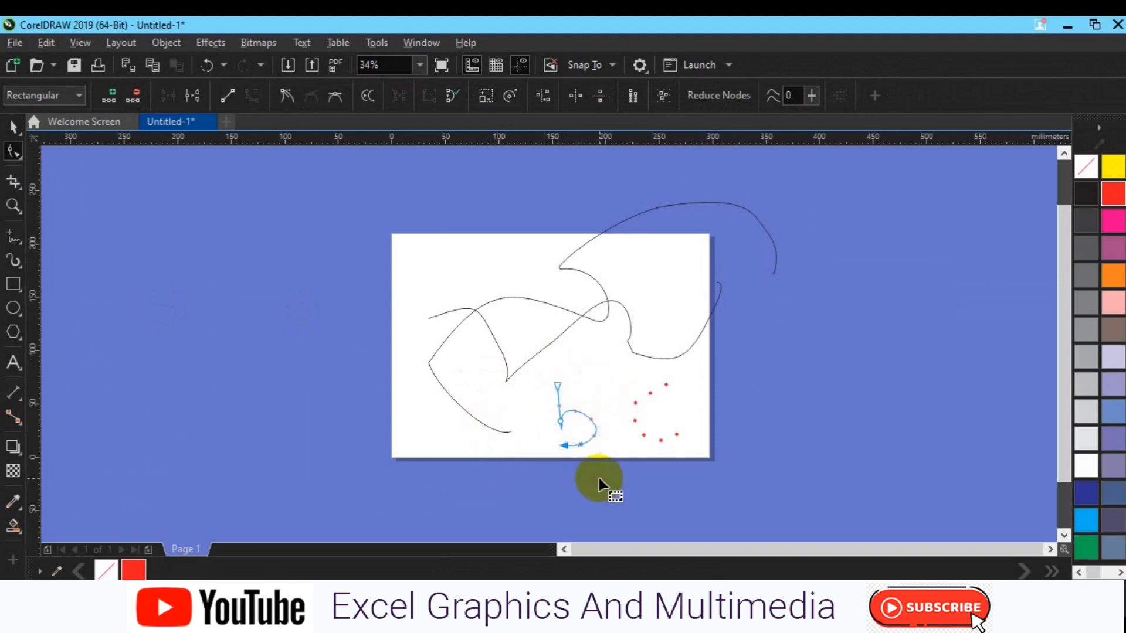
pyautogui.press('space')
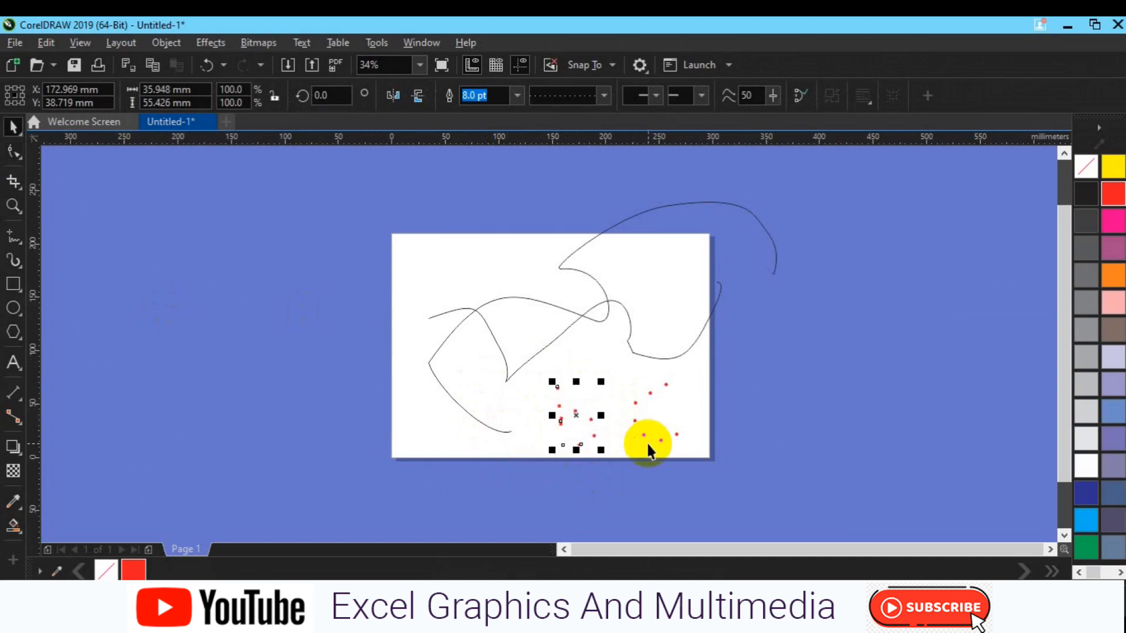
pyautogui.click(767, 417)
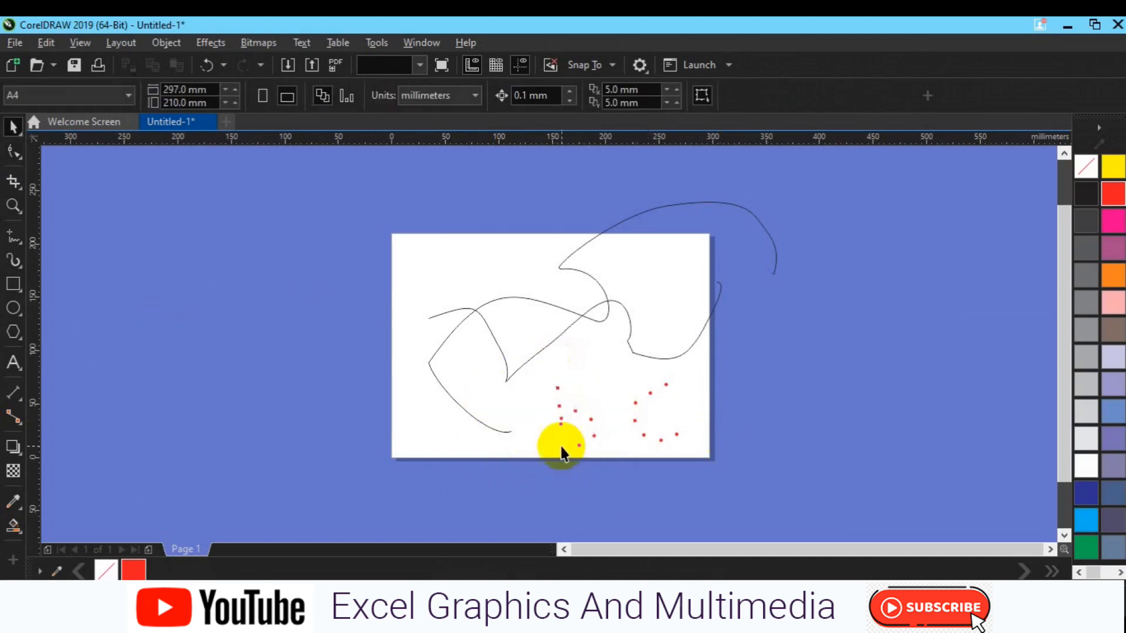
# - Delete the red dotted letters b and c from the page
pyautogui.click(561, 427)
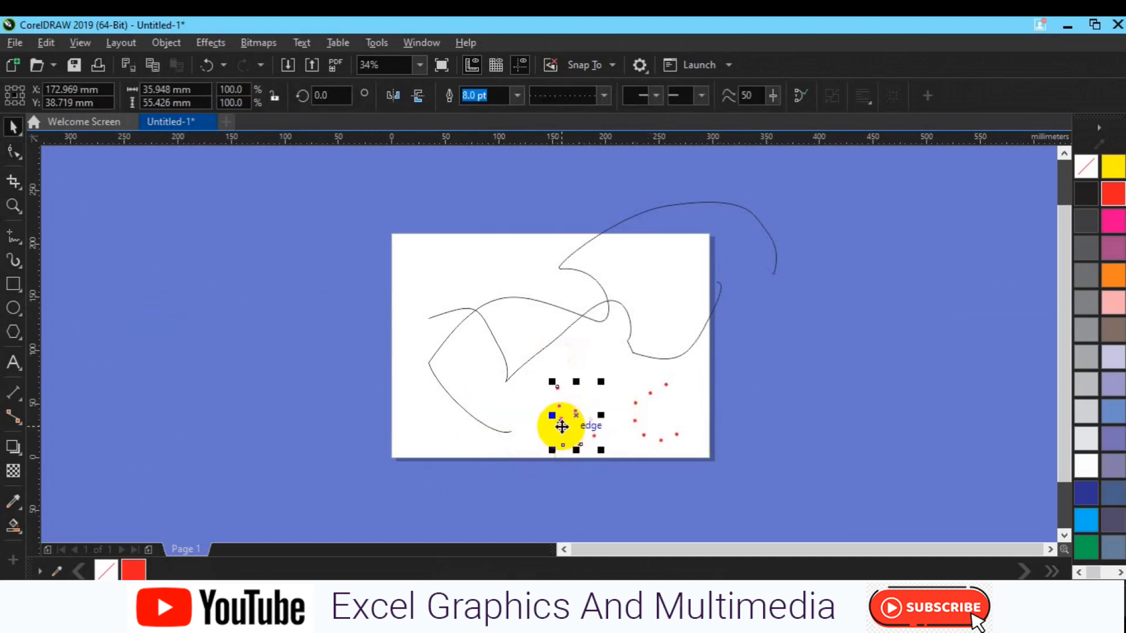
pyautogui.press('Delete')
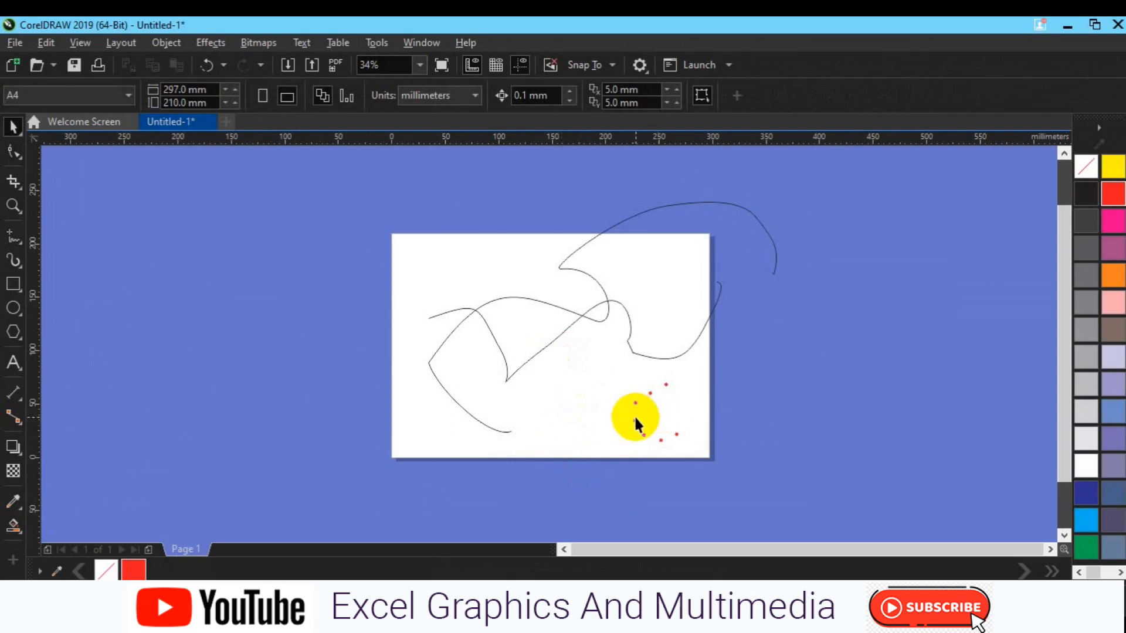
pyautogui.click(634, 416)
pyautogui.press('Delete')
# - Draw a horizontal 2-Point Line about 193 mm long near the page's lower edge and move it so it extends past the page's right edge
pyautogui.click(17, 234)
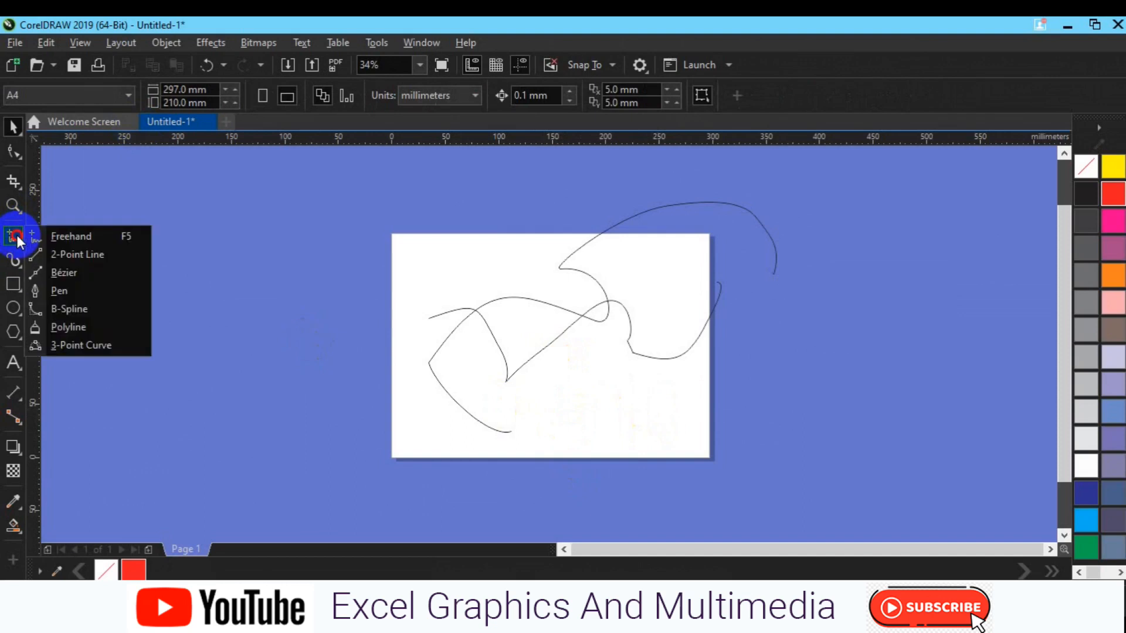
pyautogui.click(66, 259)
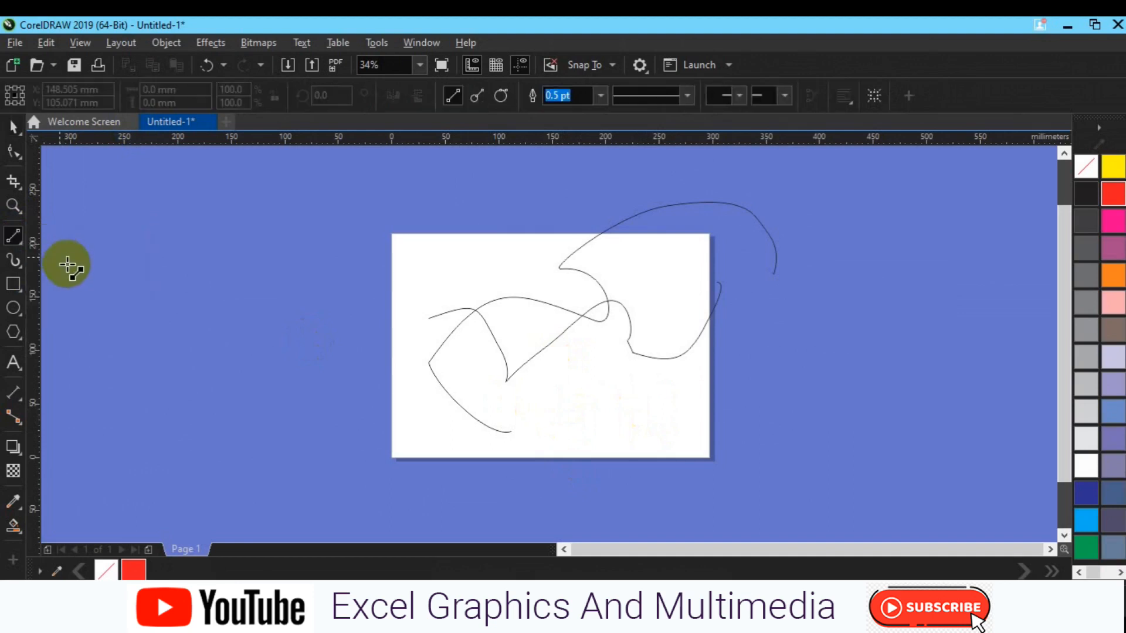
pyautogui.moveTo(450, 430); pyautogui.dragTo(659, 433)
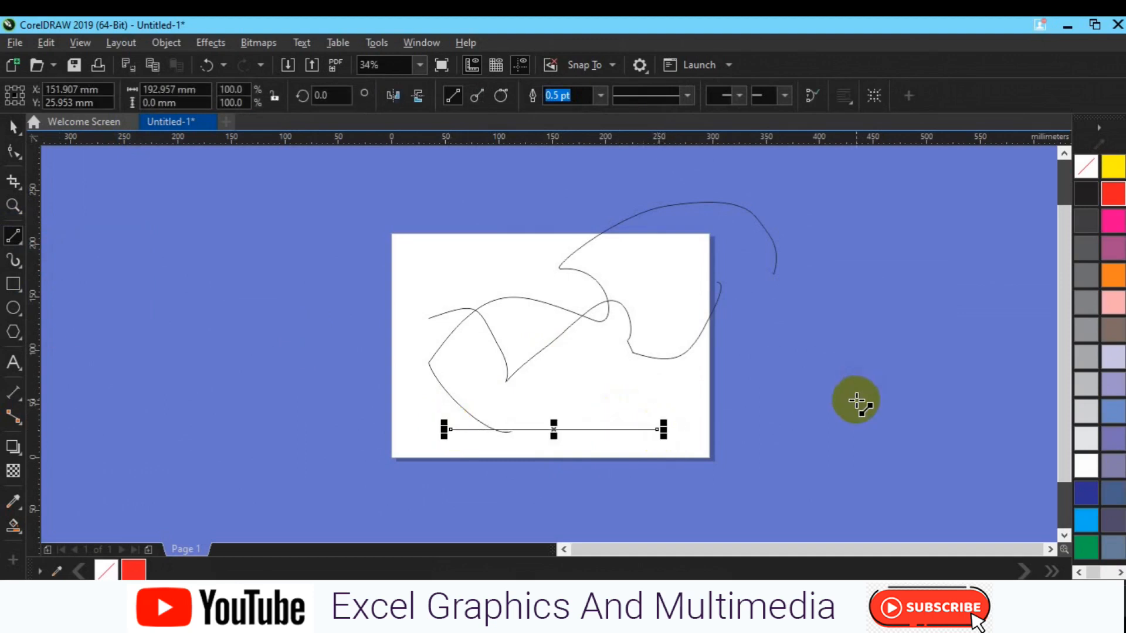
pyautogui.press('space')
pyautogui.moveTo(562, 430); pyautogui.dragTo(694, 411)
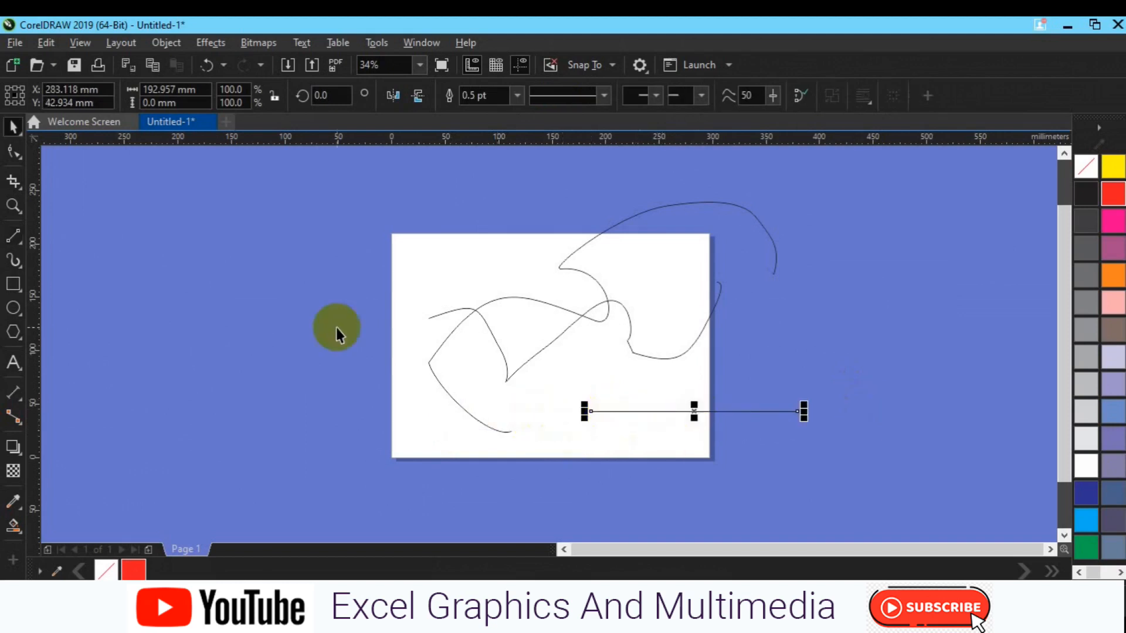
# - Draw a slightly rising straight line with the Pen tool, about 136 mm wide and 18 mm high, in the page's lower left area
pyautogui.click(22, 256)
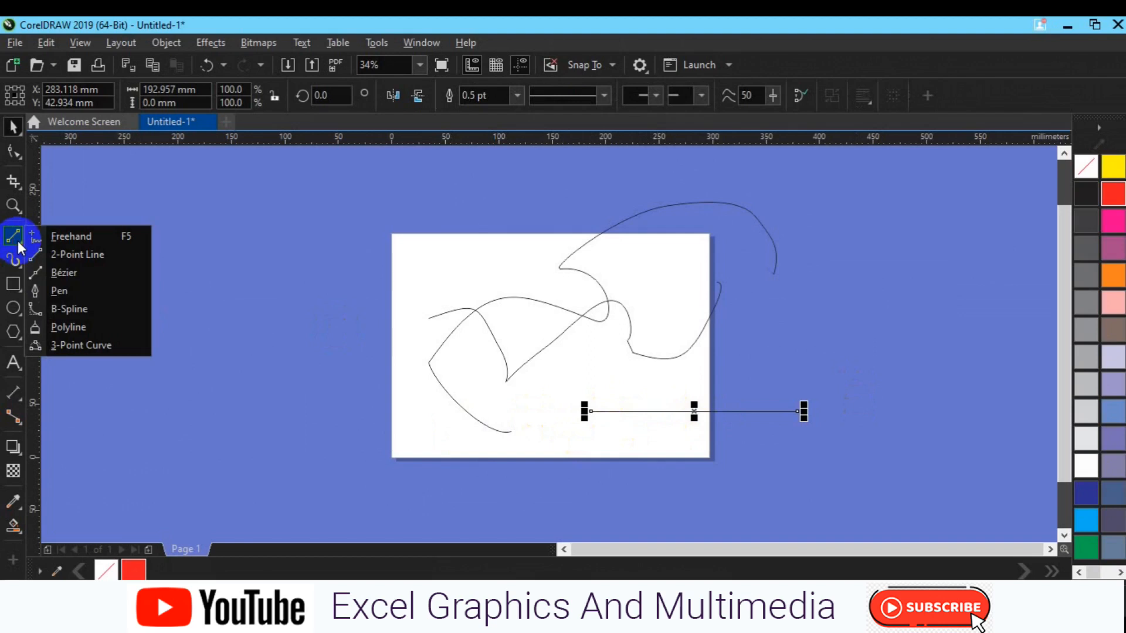
pyautogui.click(54, 288)
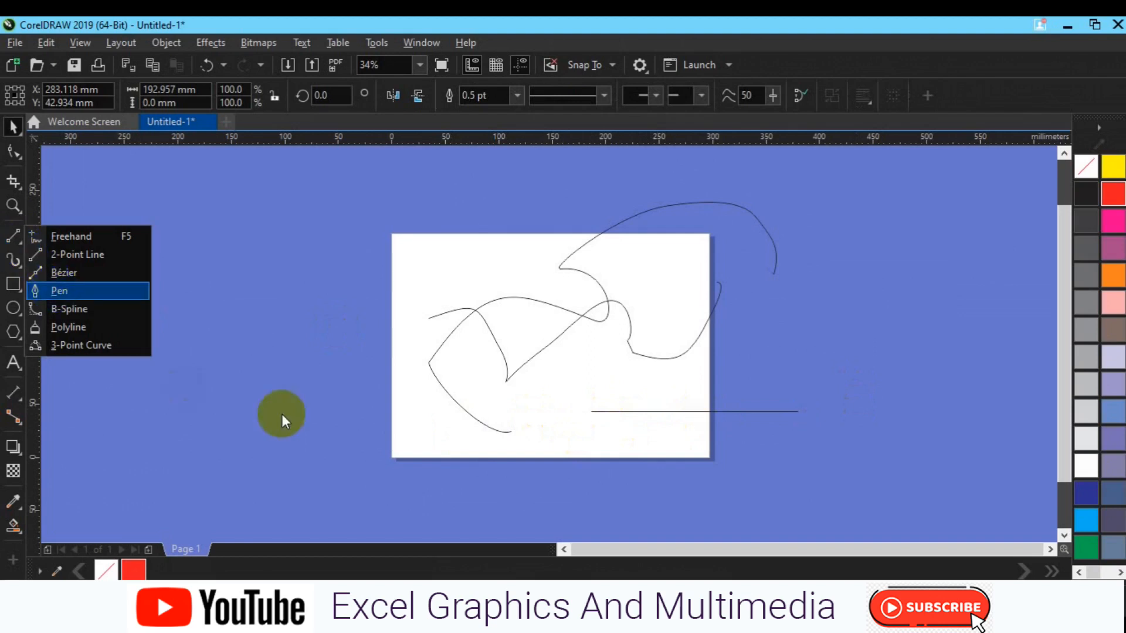
pyautogui.click(407, 440)
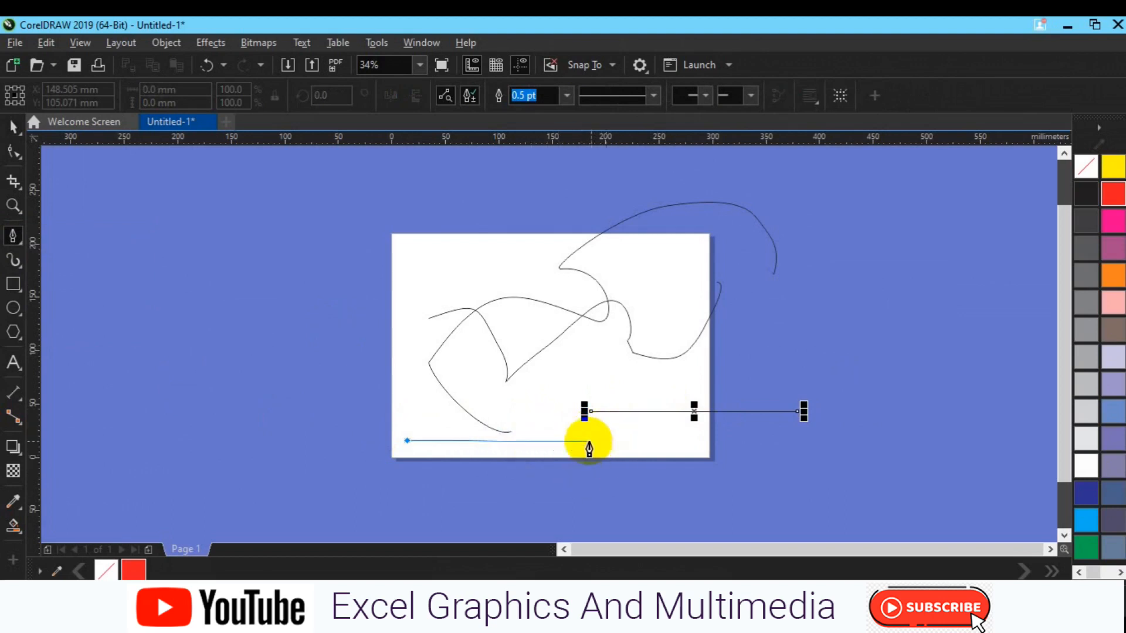
pyautogui.doubleClick(553, 421)
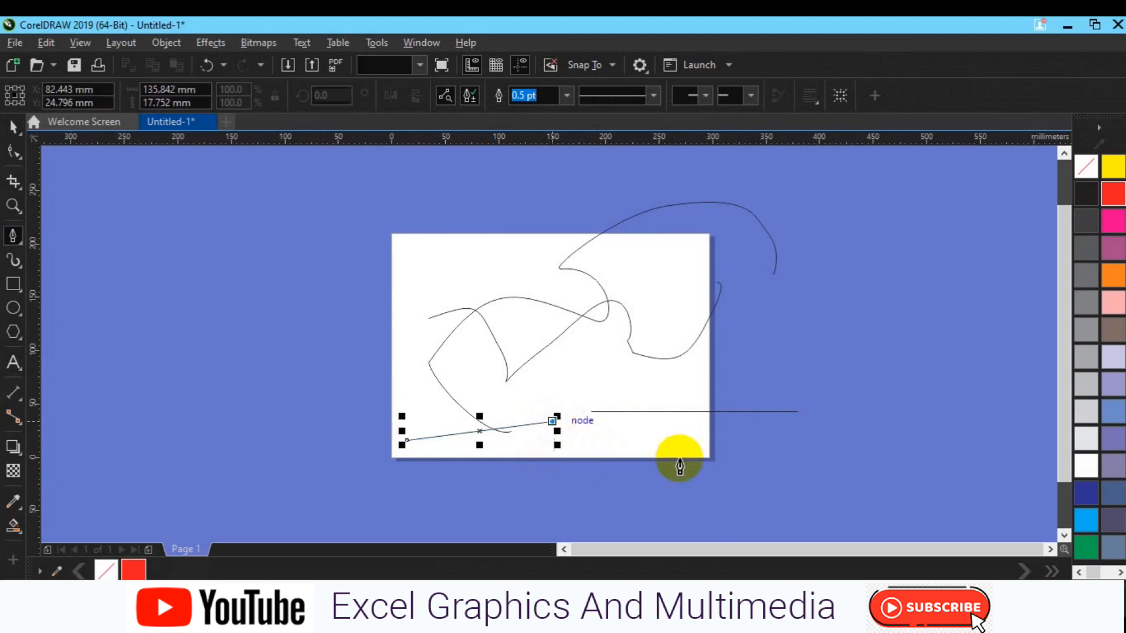
pyautogui.press('space')
pyautogui.click(682, 454)
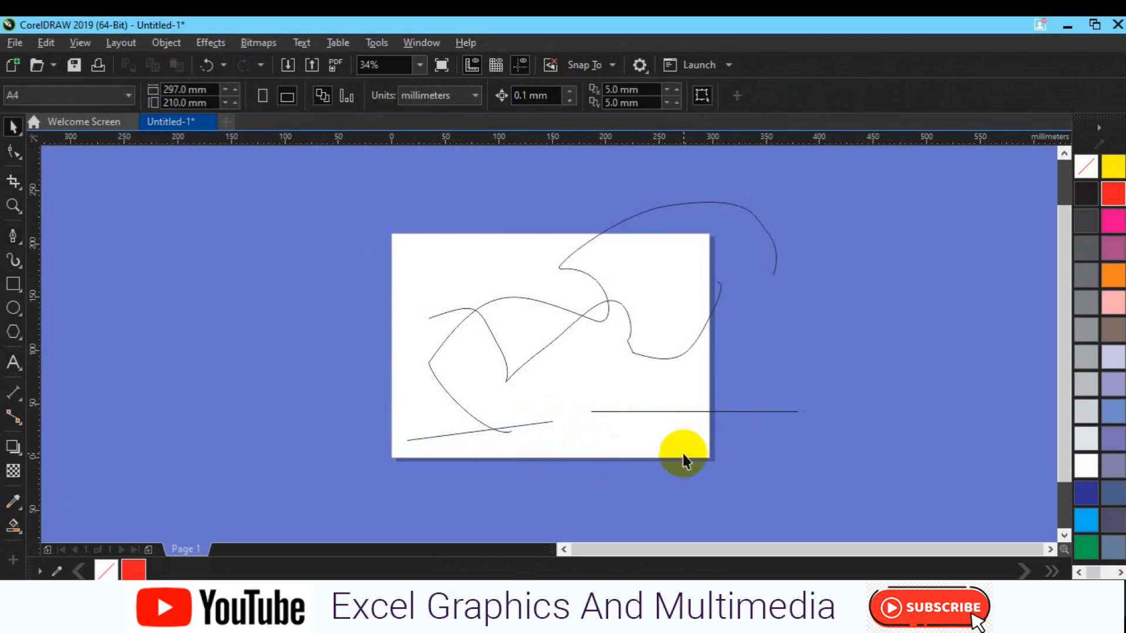
# - Draw a nearly horizontal 2-Point Line about 175 mm long just below the existing horizontal line
pyautogui.click(23, 242)
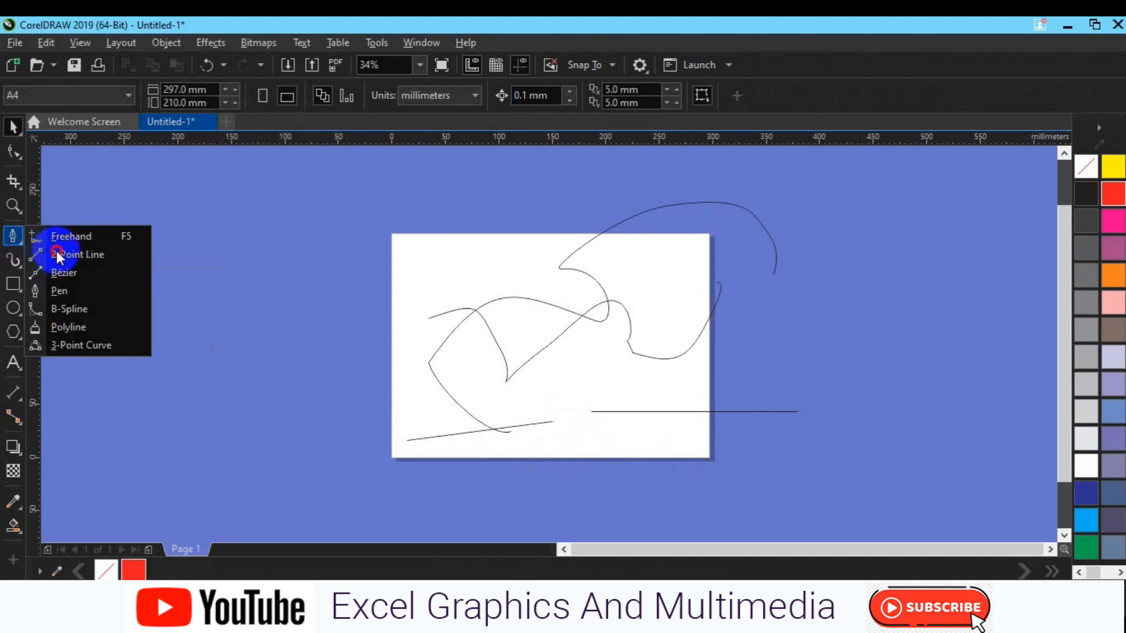
pyautogui.click(56, 251)
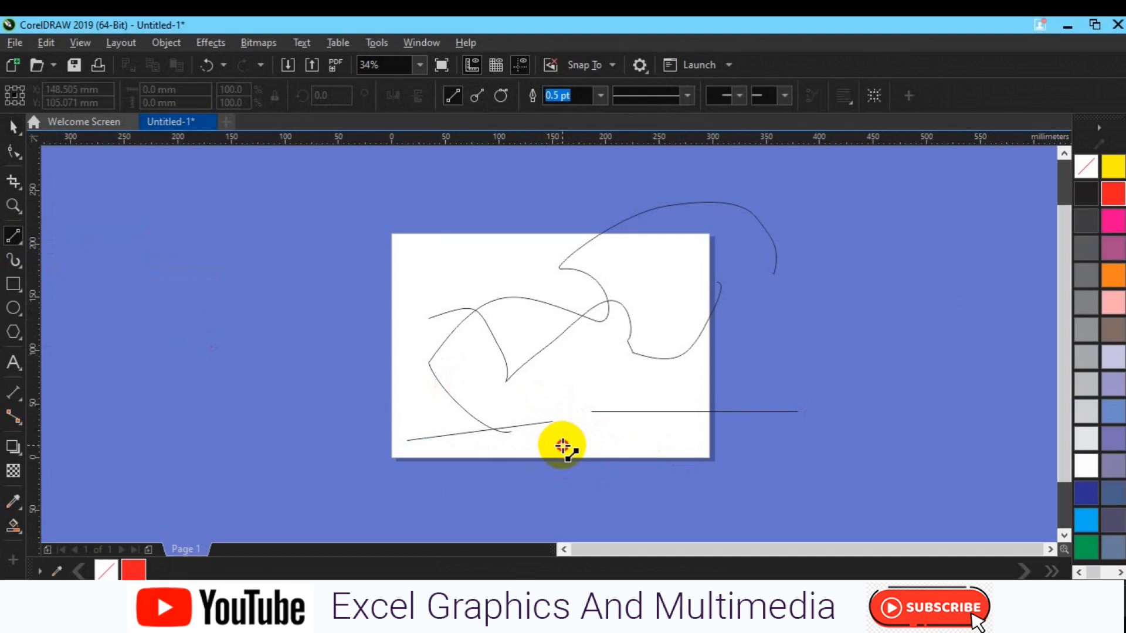
pyautogui.moveTo(600, 444); pyautogui.dragTo(818, 468)
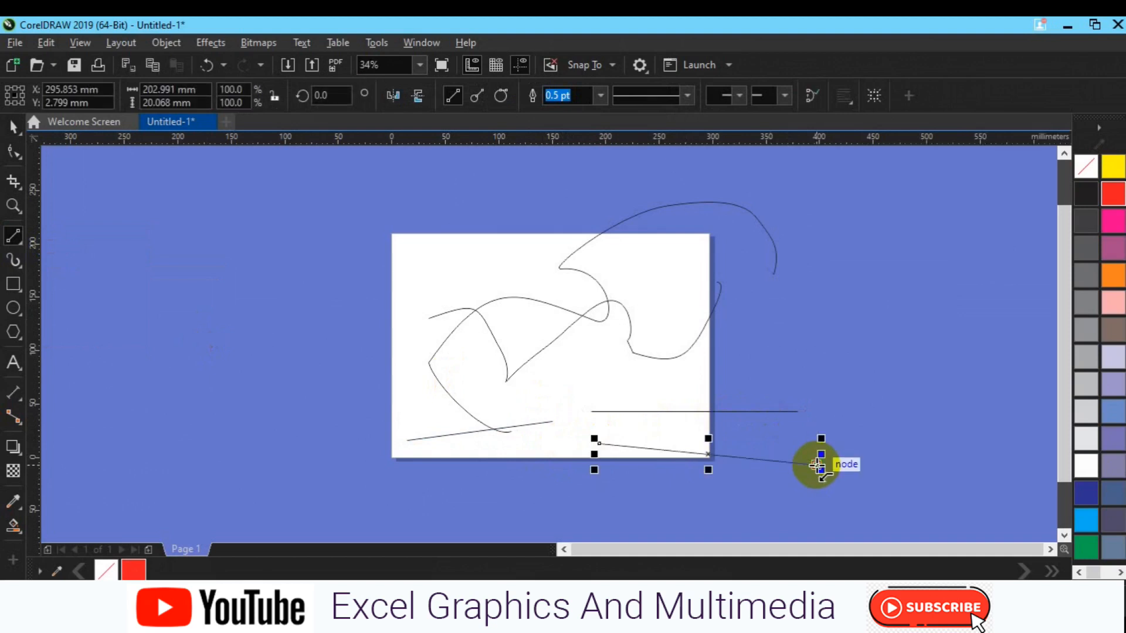
pyautogui.hotkey('ctrl', 'z')
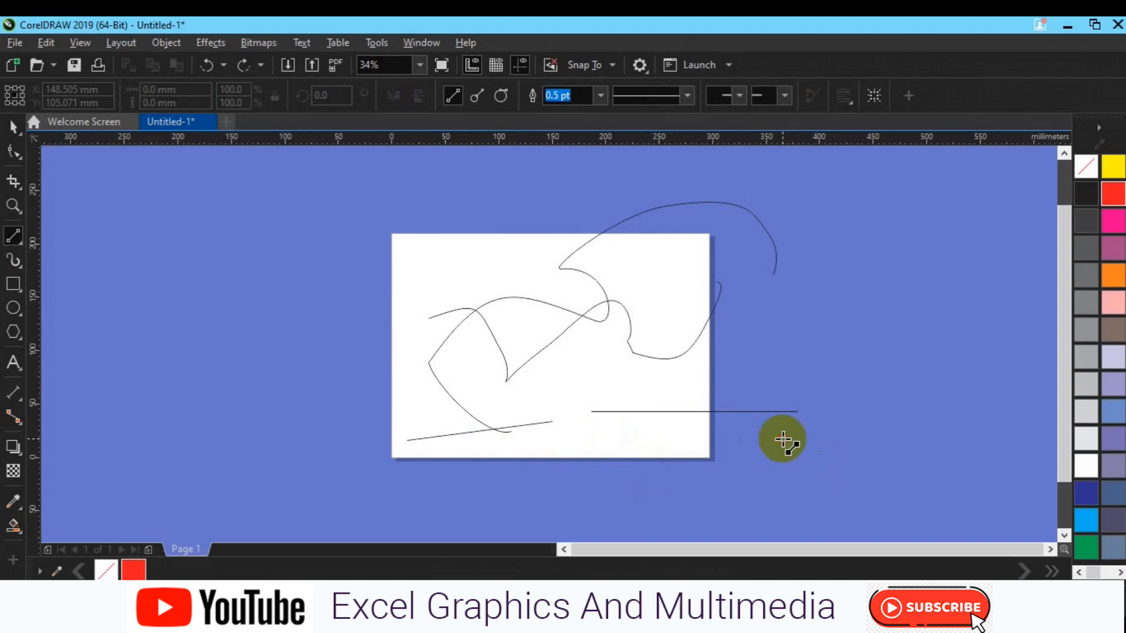
pyautogui.moveTo(614, 435); pyautogui.dragTo(804, 435)
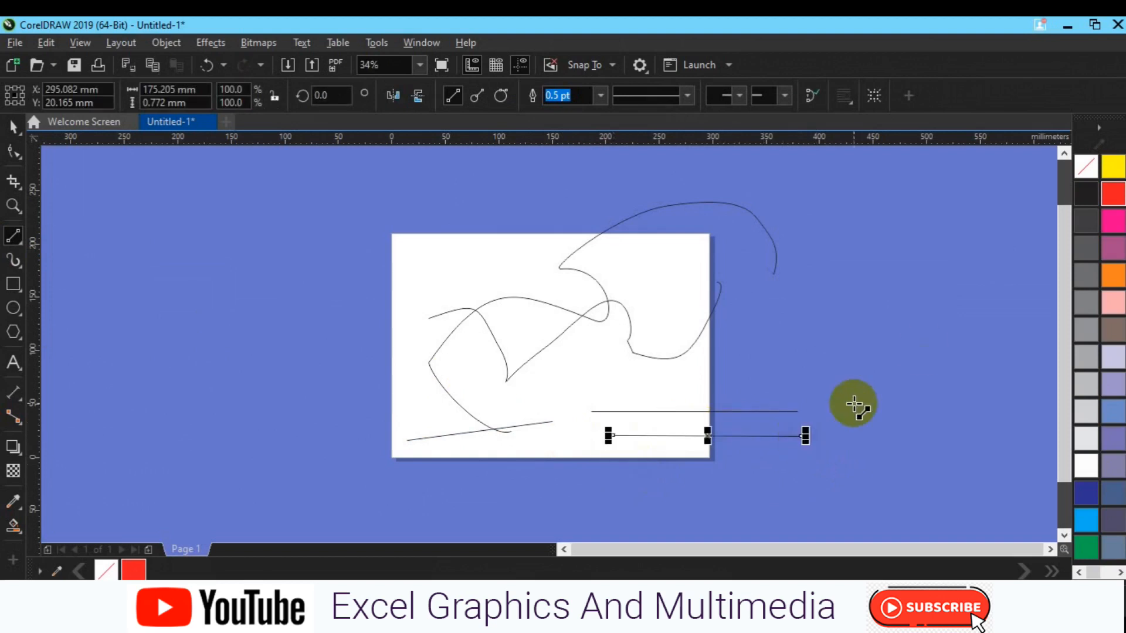
pyautogui.press('space')
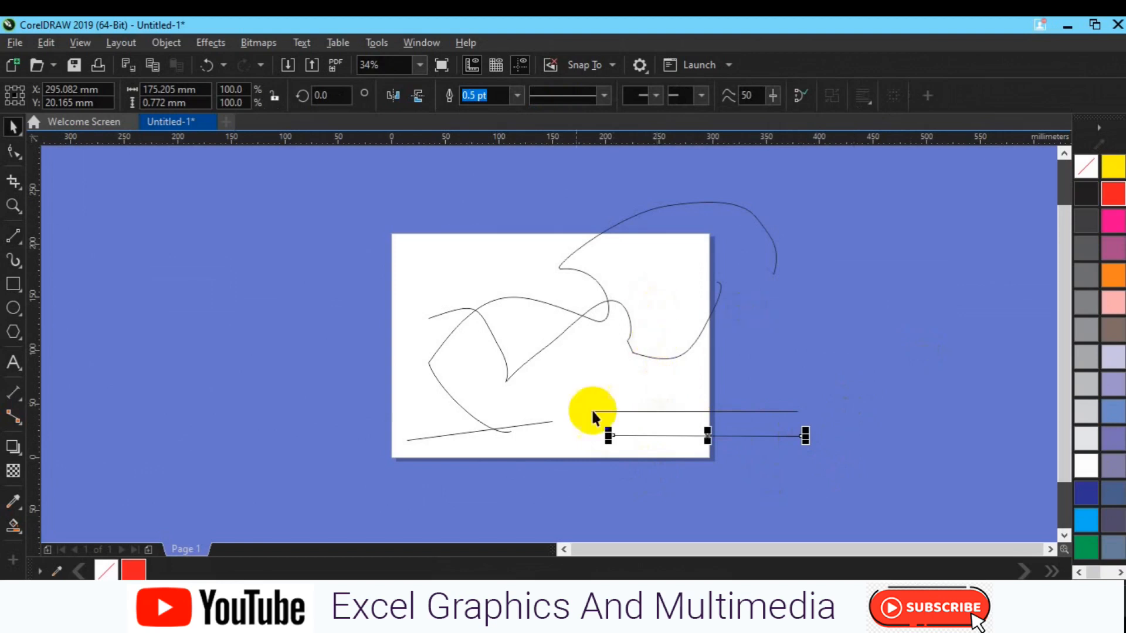
# - Give the new lower line an airplane-shaped end arrowhead
pyautogui.click(702, 96)
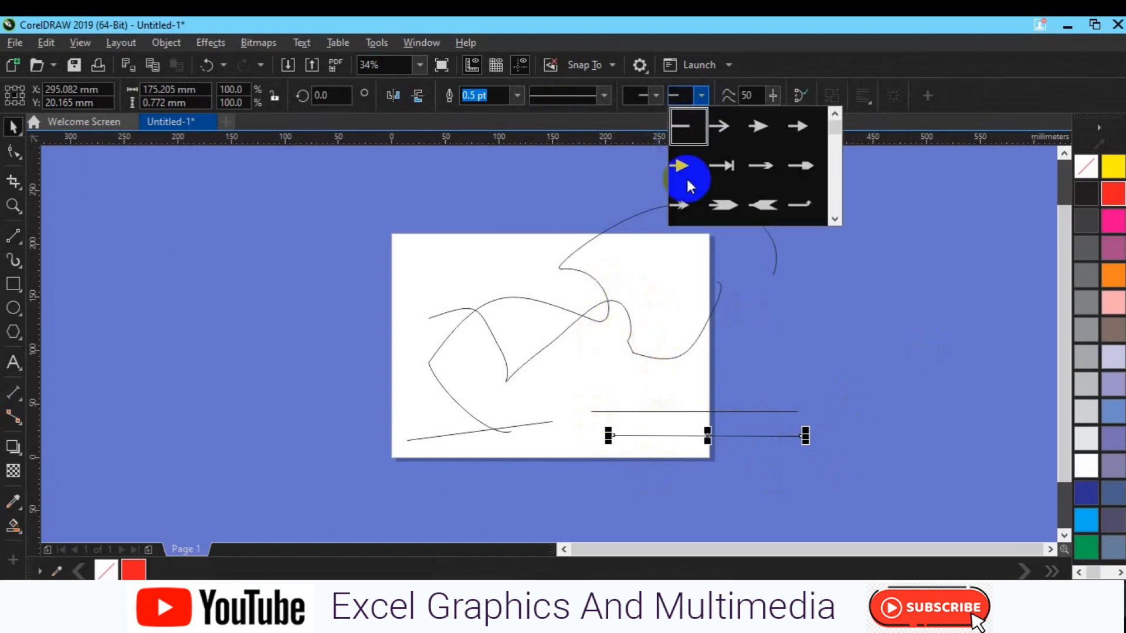
pyautogui.click(834, 206)
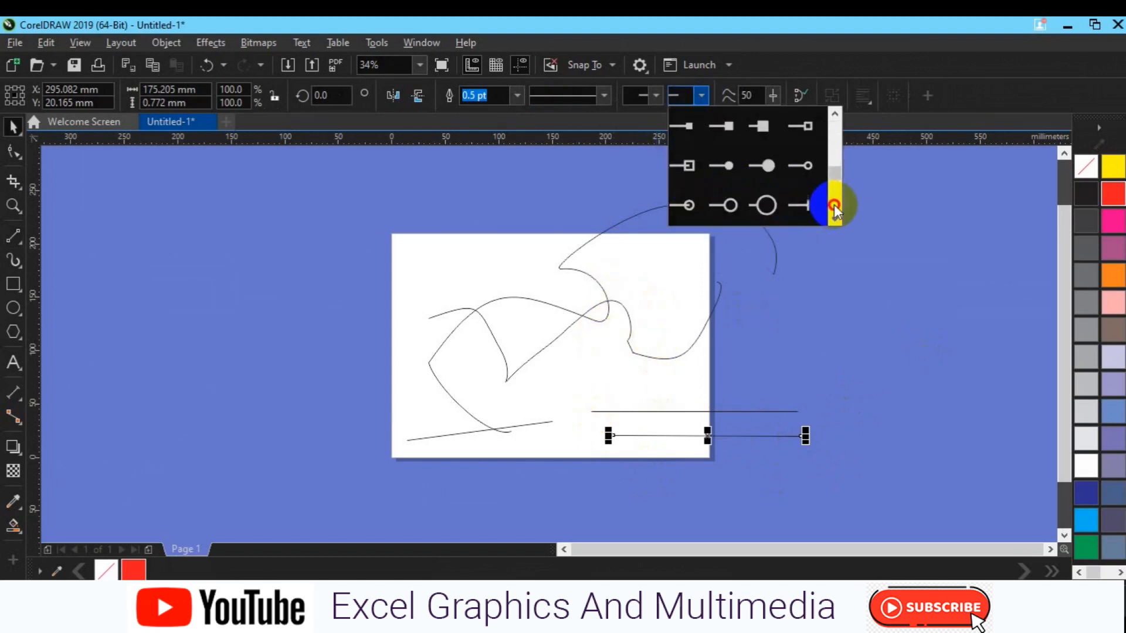
pyautogui.click(834, 205)
pyautogui.click(834, 206)
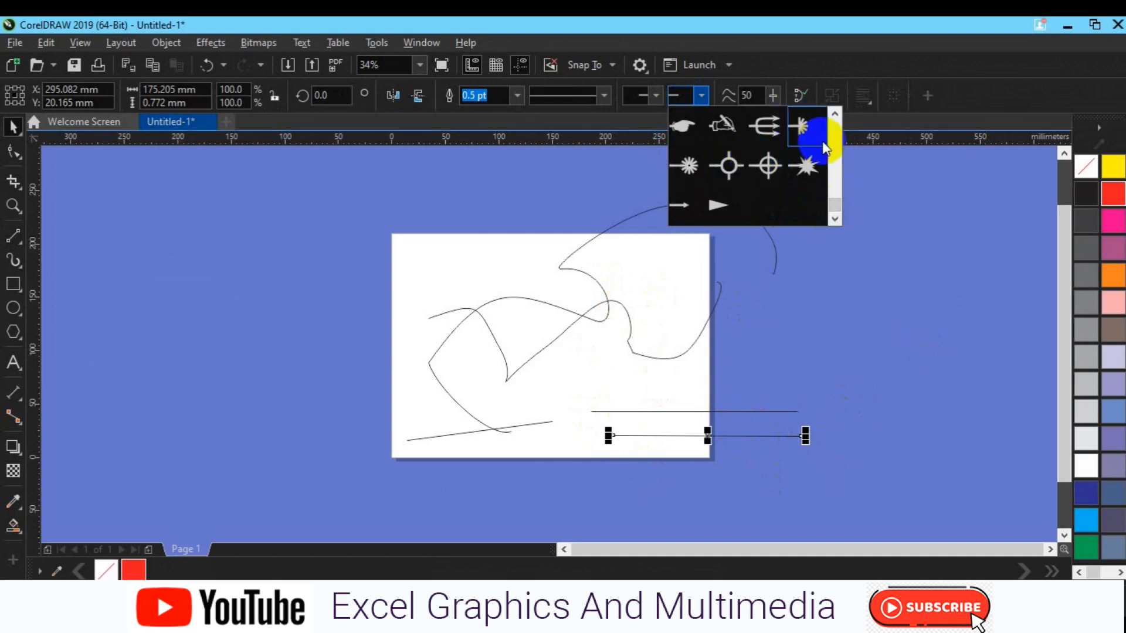
pyautogui.click(838, 161)
pyautogui.click(839, 161)
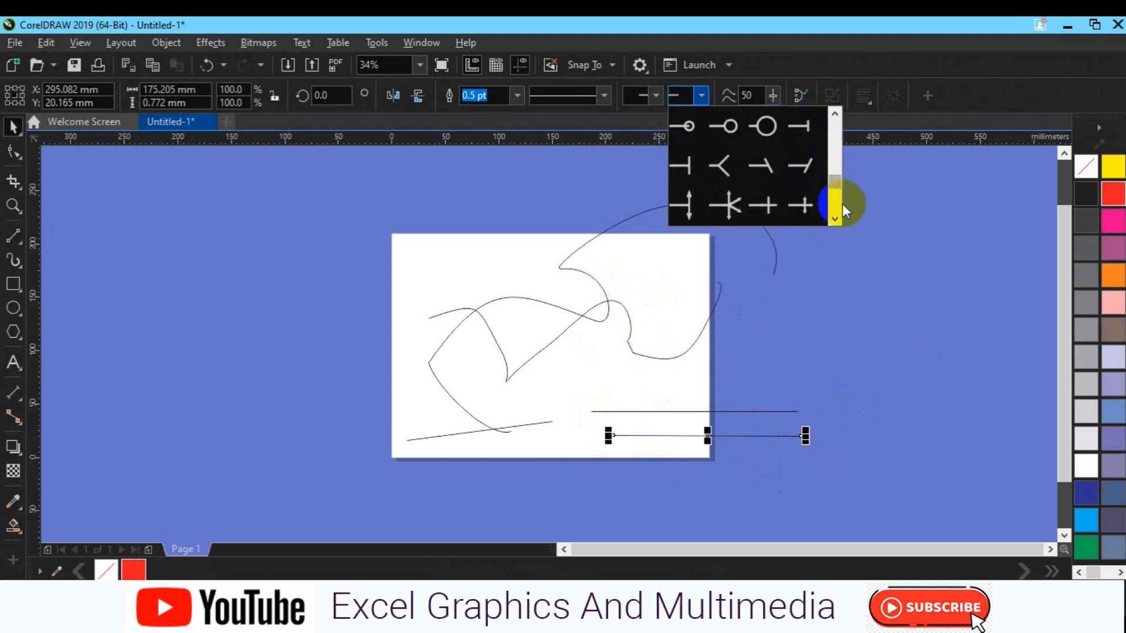
pyautogui.click(839, 205)
pyautogui.click(803, 203)
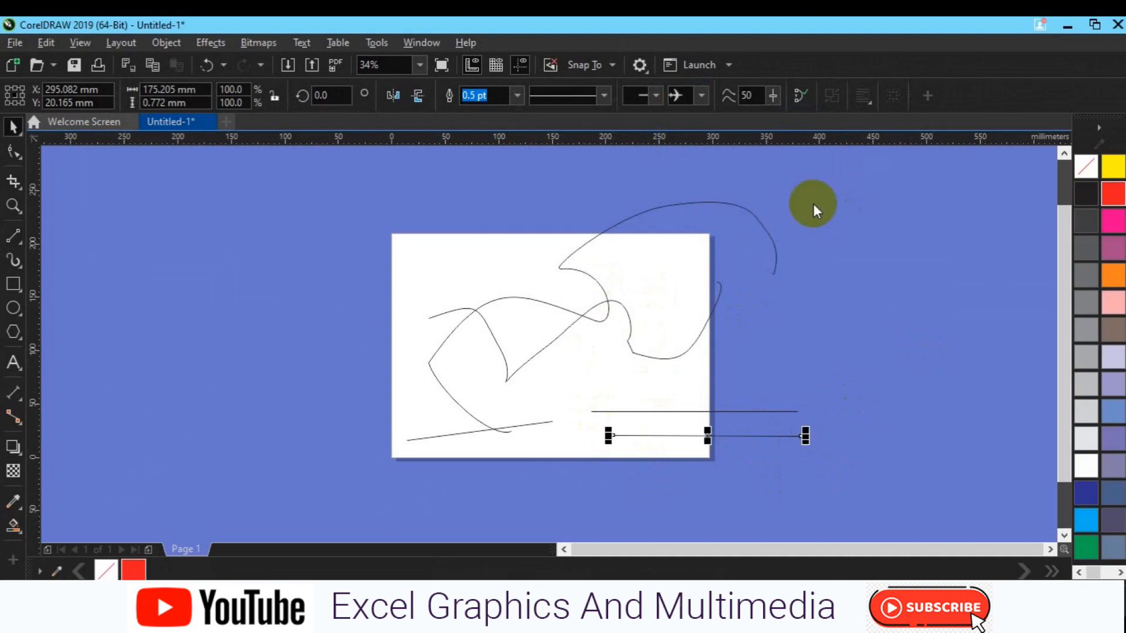
# - Style the airplane line with an 8 pt outline width, a dotted line style and a pink outline colour
pyautogui.click(516, 96)
pyautogui.click(504, 225)
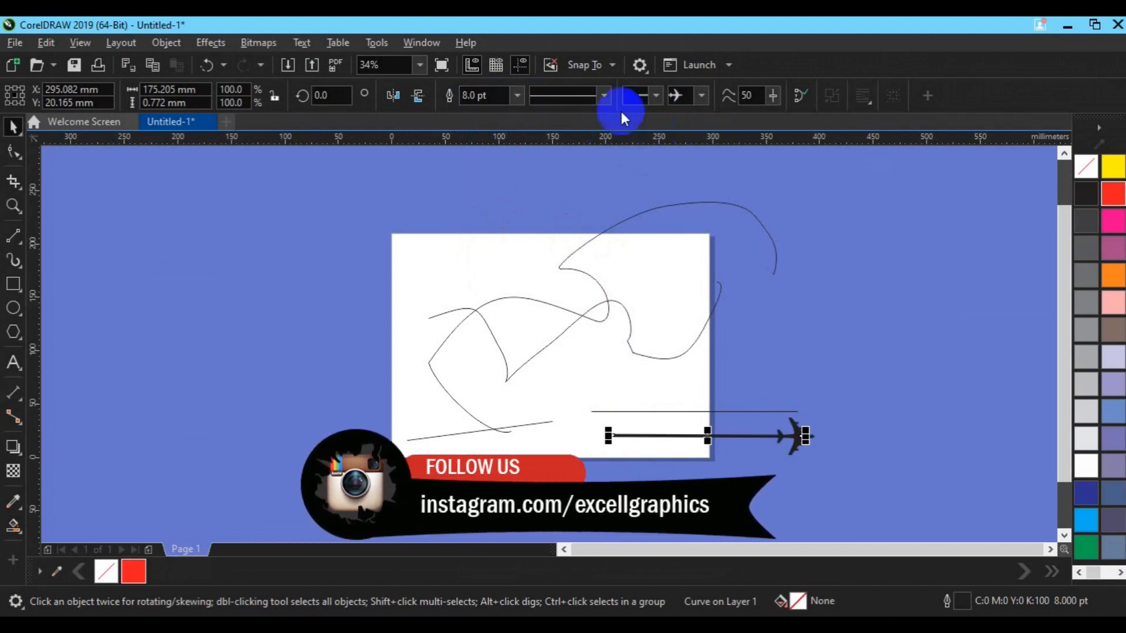
pyautogui.click(604, 96)
pyautogui.click(577, 221)
pyautogui.rightClick(1110, 224)
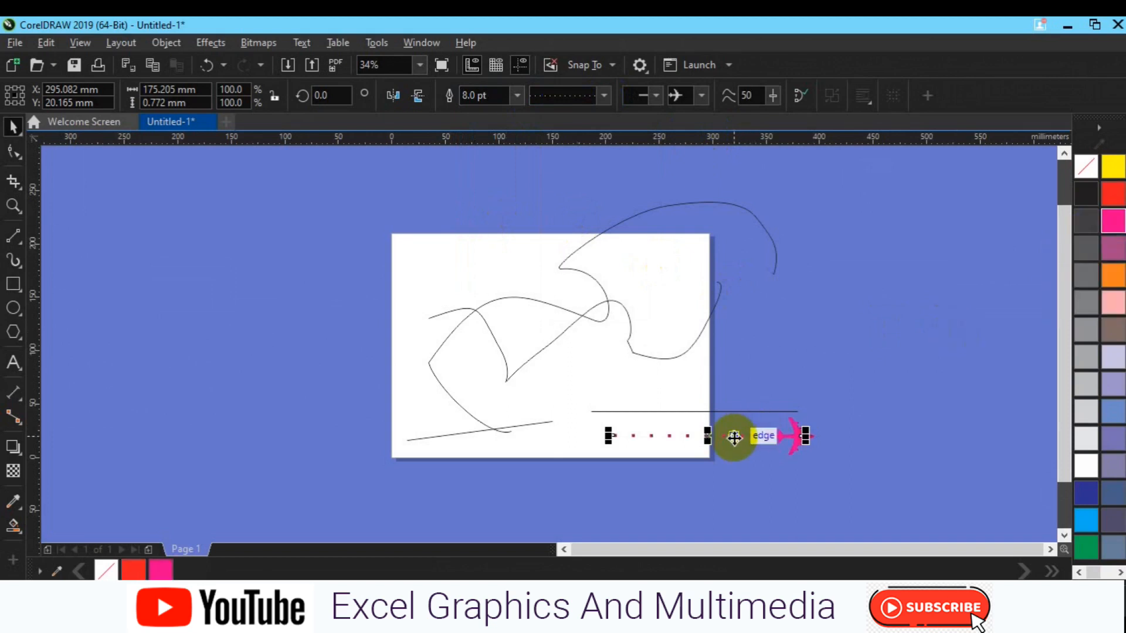
# - Move the dotted airplane line to the page's lower edge so the airplane sits at the lower right corner
pyautogui.press('p')
pyautogui.moveTo(554, 343); pyautogui.dragTo(613, 439)
pyautogui.click(747, 437)
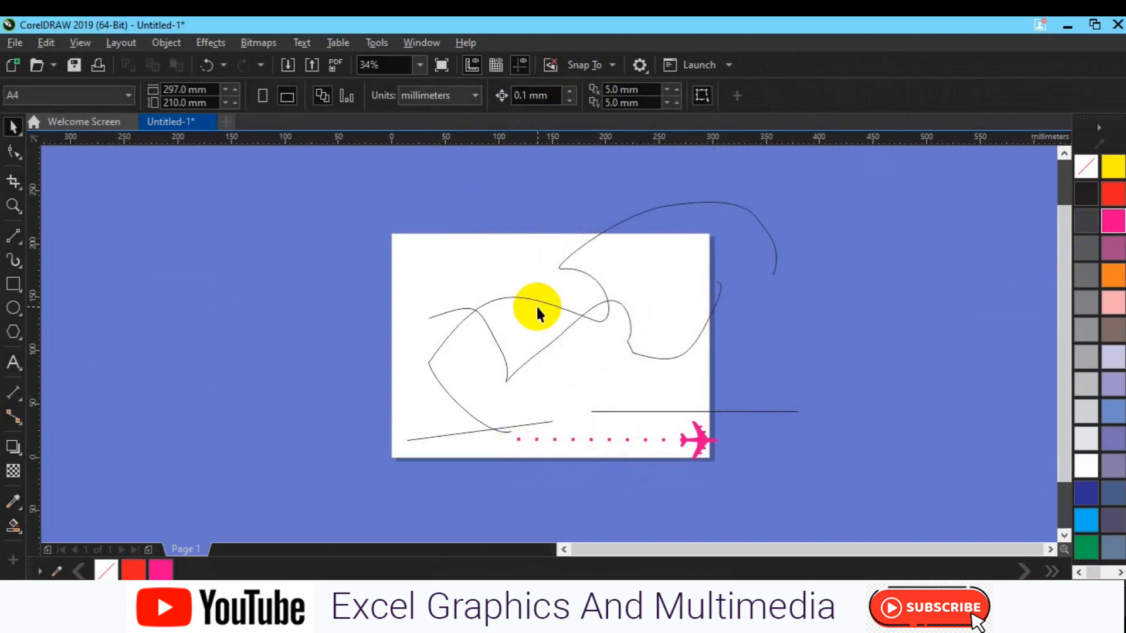
# - Draw a square of about 138 mm per side outside the page, to its left
pyautogui.click(14, 284)
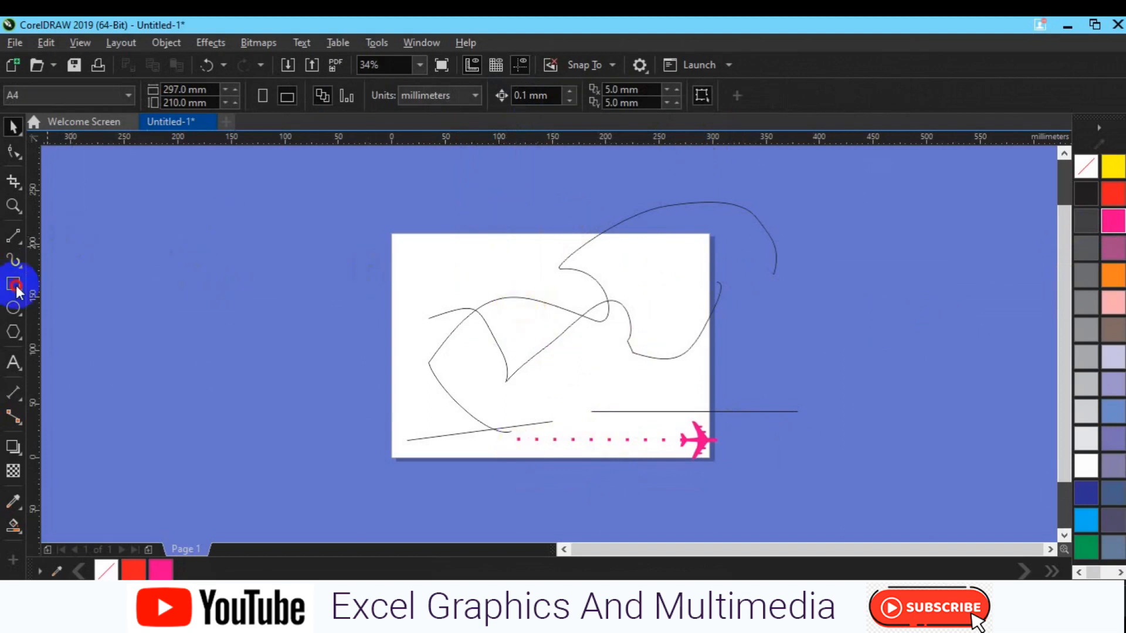
pyautogui.moveTo(168, 285); pyautogui.dragTo(317, 432)
pyautogui.press('space')
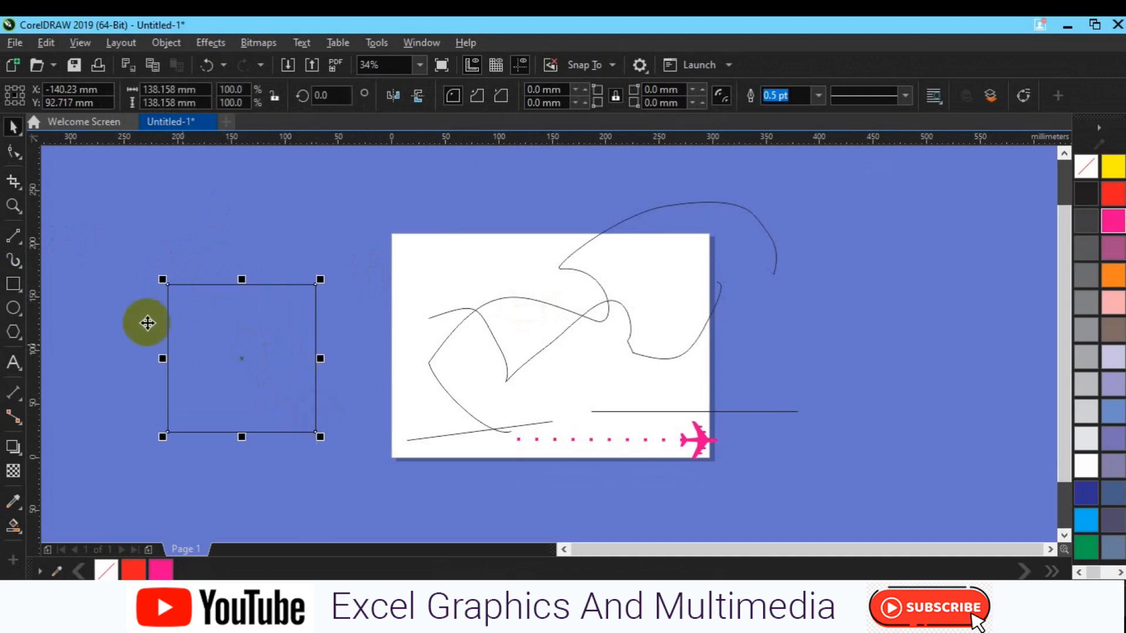
# - Divide the square with one vertical and one horizontal 2-Point Line, each about 138 mm long and running edge to edge
pyautogui.click(14, 261)
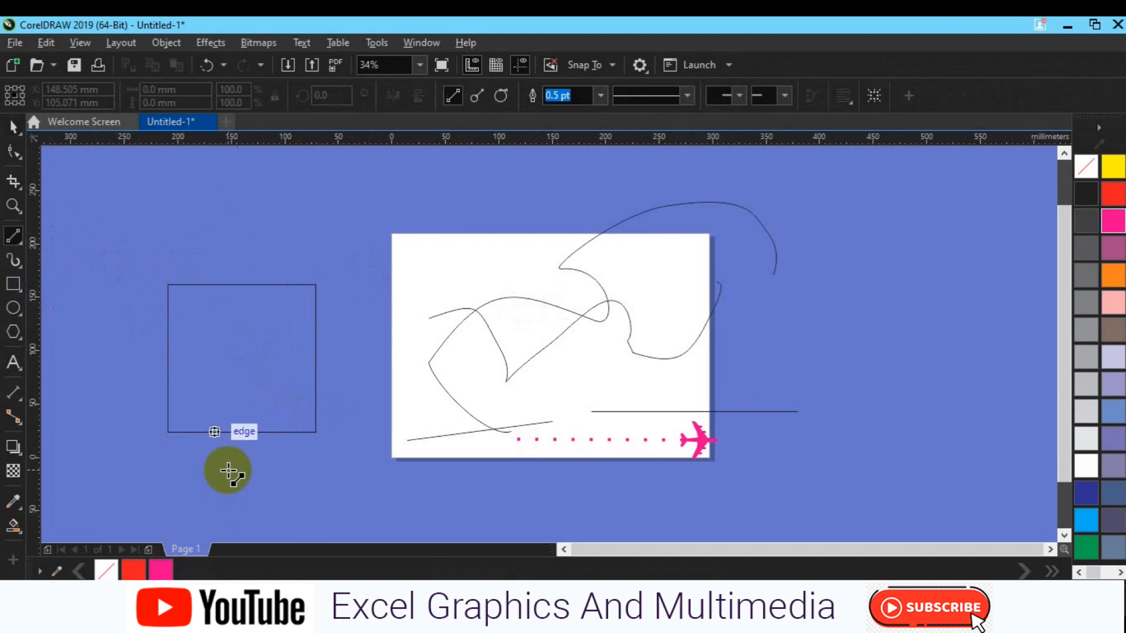
pyautogui.moveTo(237, 432); pyautogui.dragTo(240, 256)
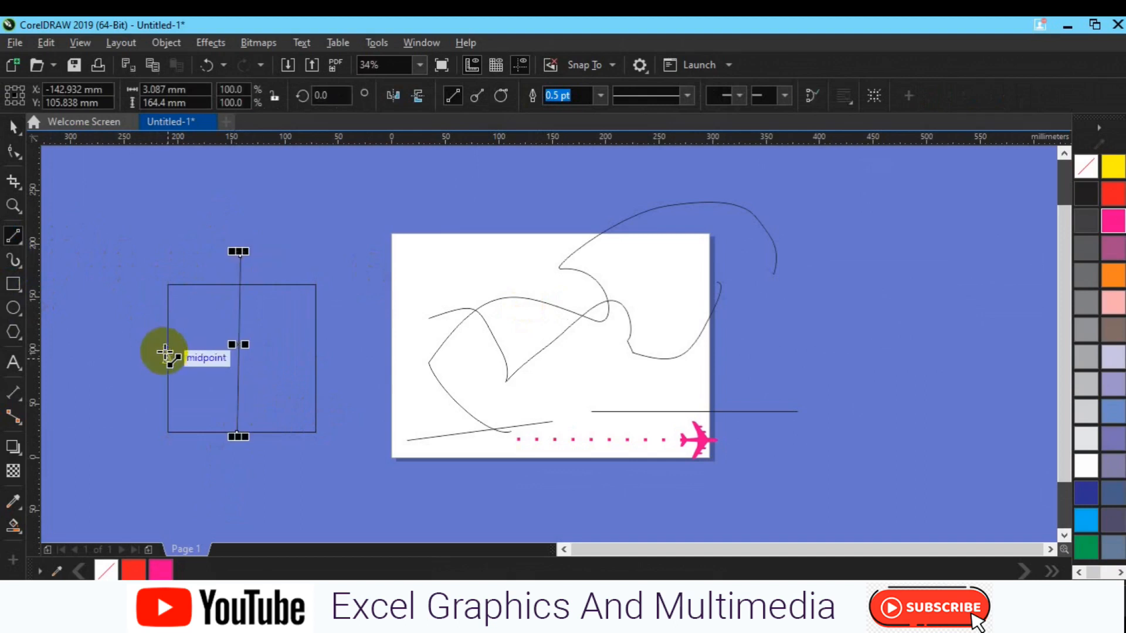
pyautogui.hotkey('ctrl', 'z')
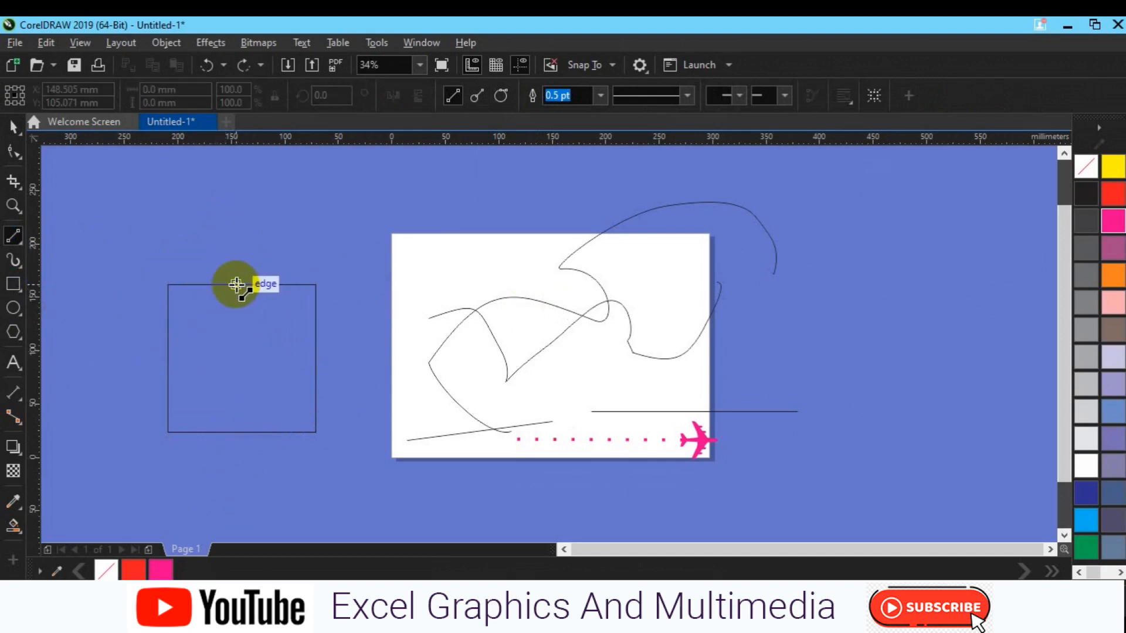
pyautogui.moveTo(236, 284); pyautogui.dragTo(237, 432)
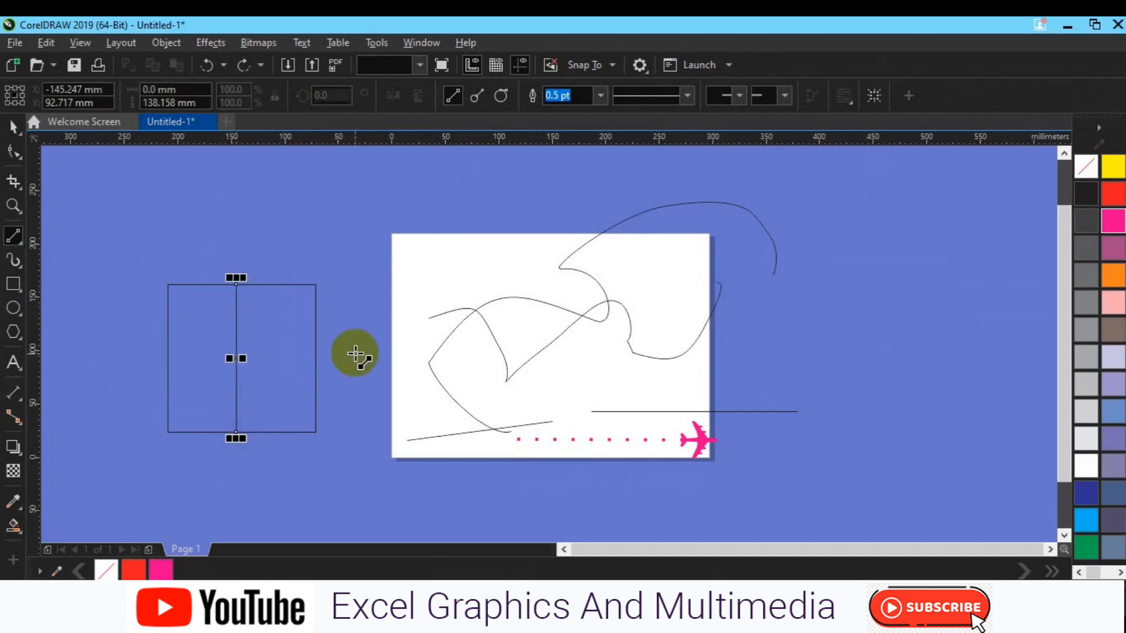
pyautogui.moveTo(316, 352); pyautogui.dragTo(166, 356)
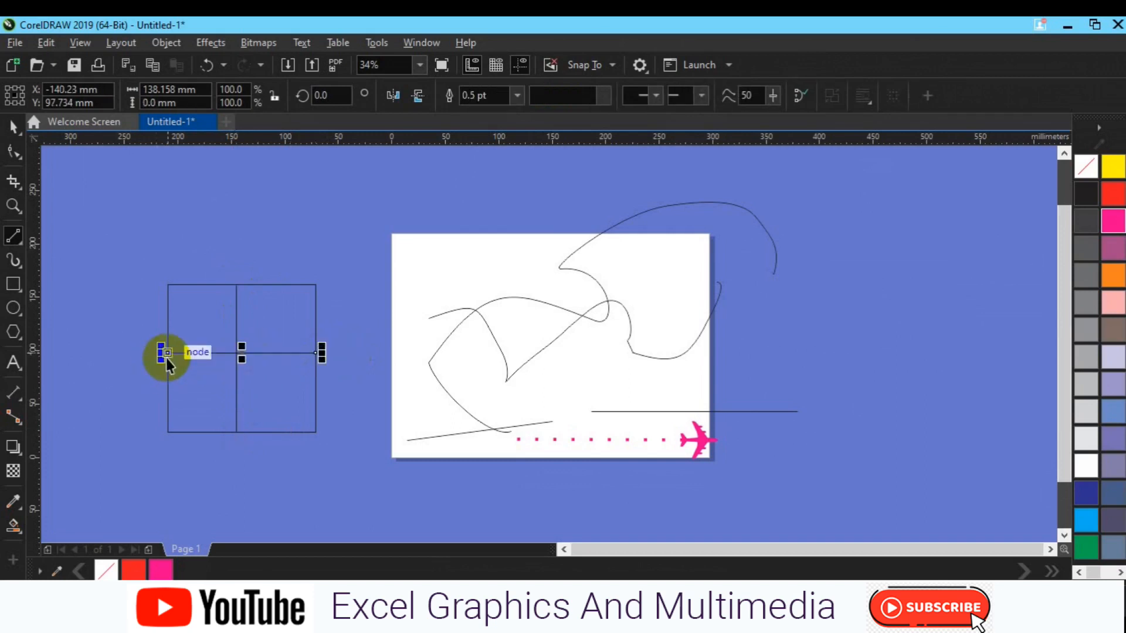
# - Align the horizontal dividing line to the square's vertical middle
pyautogui.press('space')
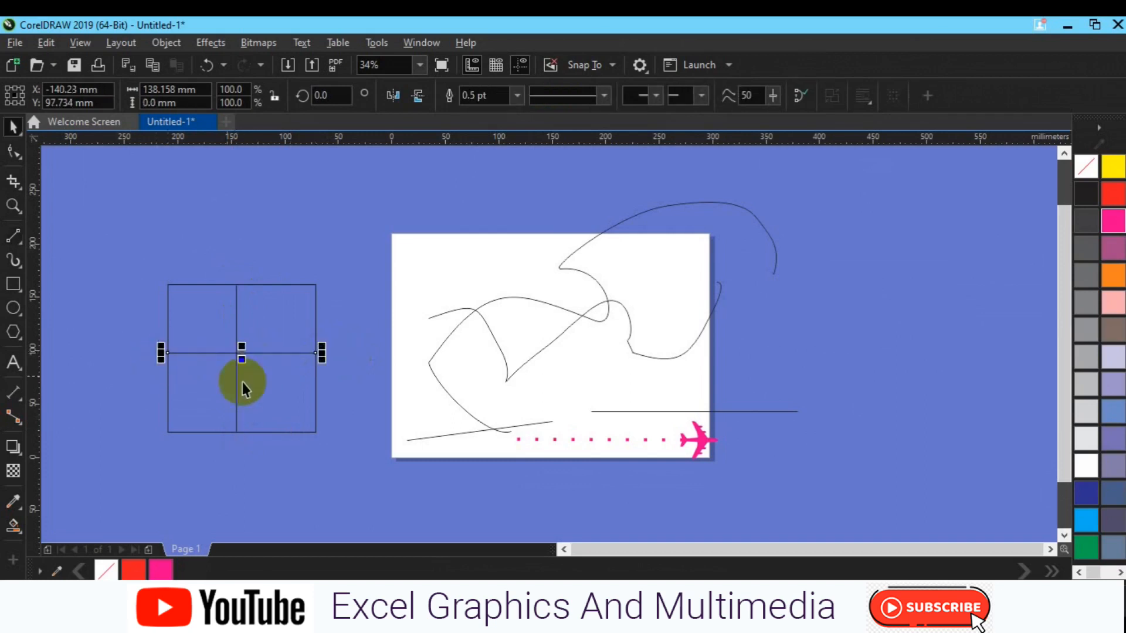
pyautogui.keyDown('shift'); pyautogui.click(305, 407); pyautogui.keyUp('shift')
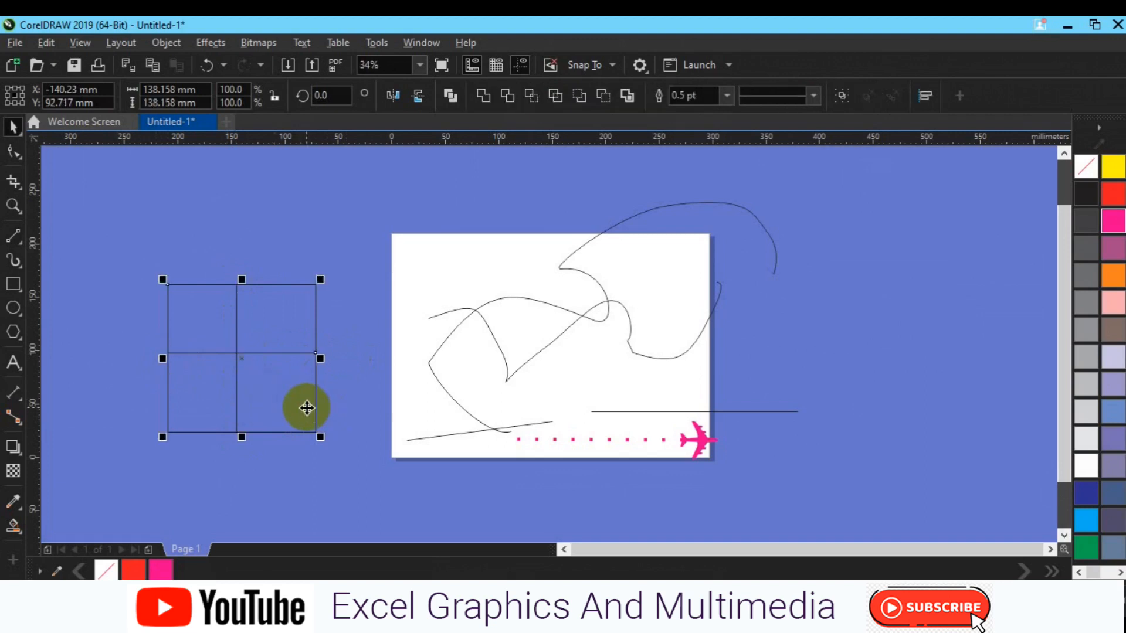
pyautogui.press('e')
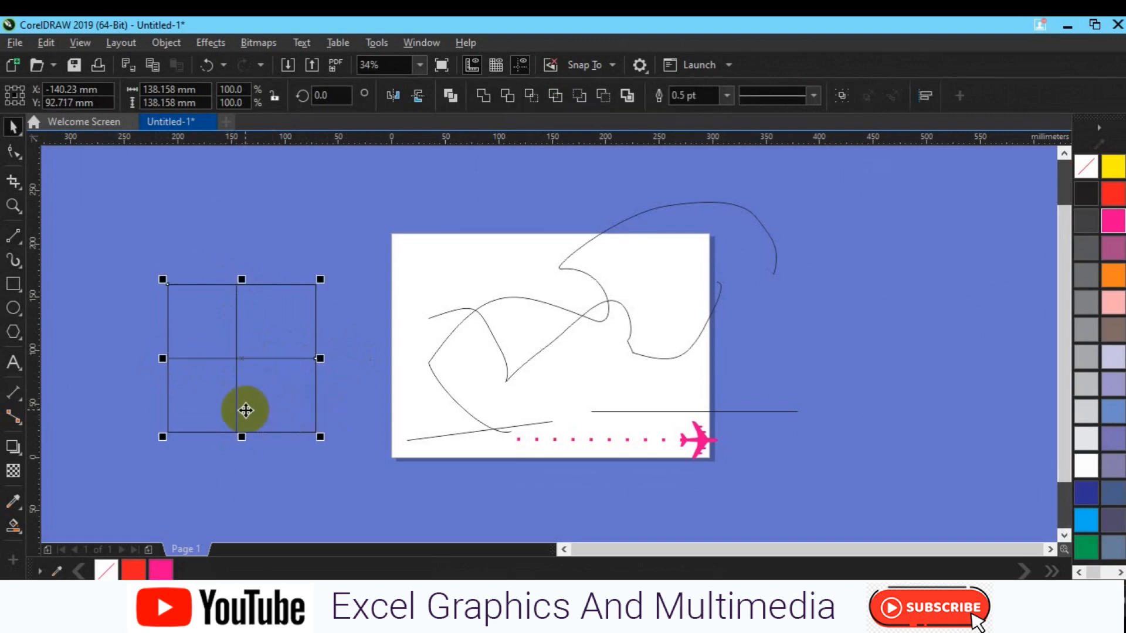
# - Align the vertical dividing line to the square's horizontal center
pyautogui.click(234, 410)
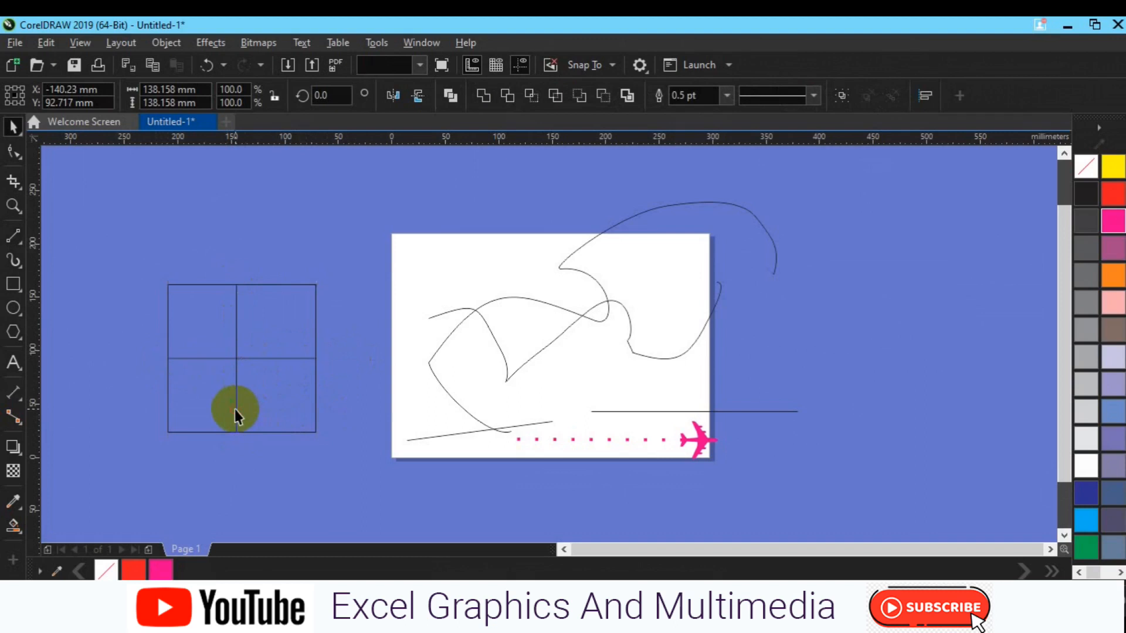
pyautogui.keyDown('shift'); pyautogui.click(284, 417); pyautogui.keyUp('shift')
pyautogui.press('c')
pyautogui.click(346, 416)
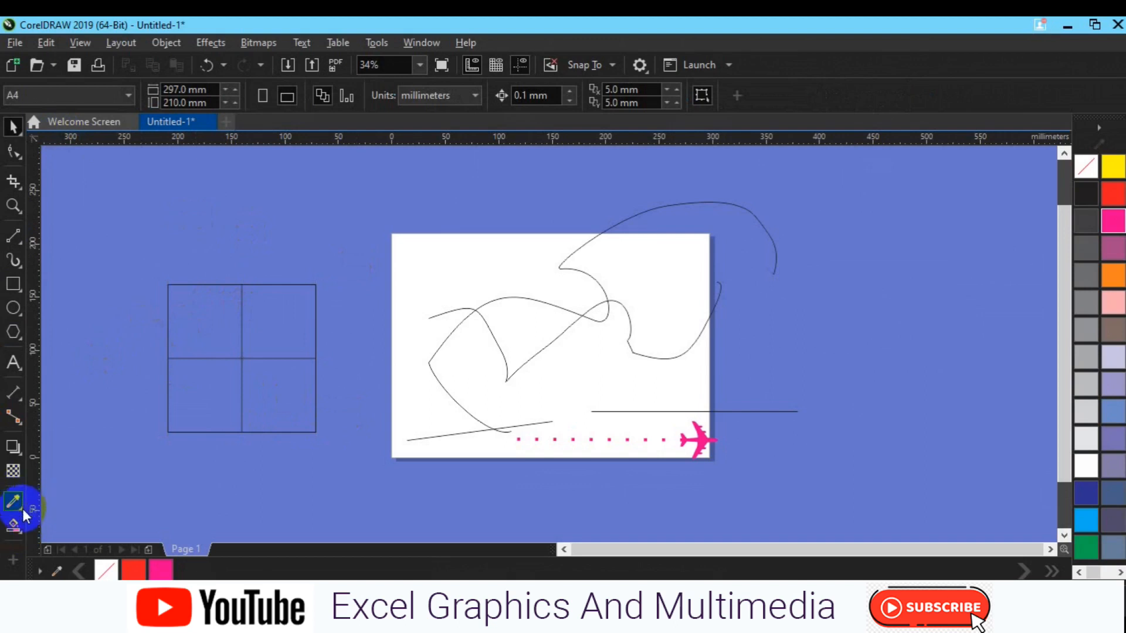
# - Create a separate filled shape in each of the divided square's four quadrants with Smart Fill
pyautogui.click(22, 530)
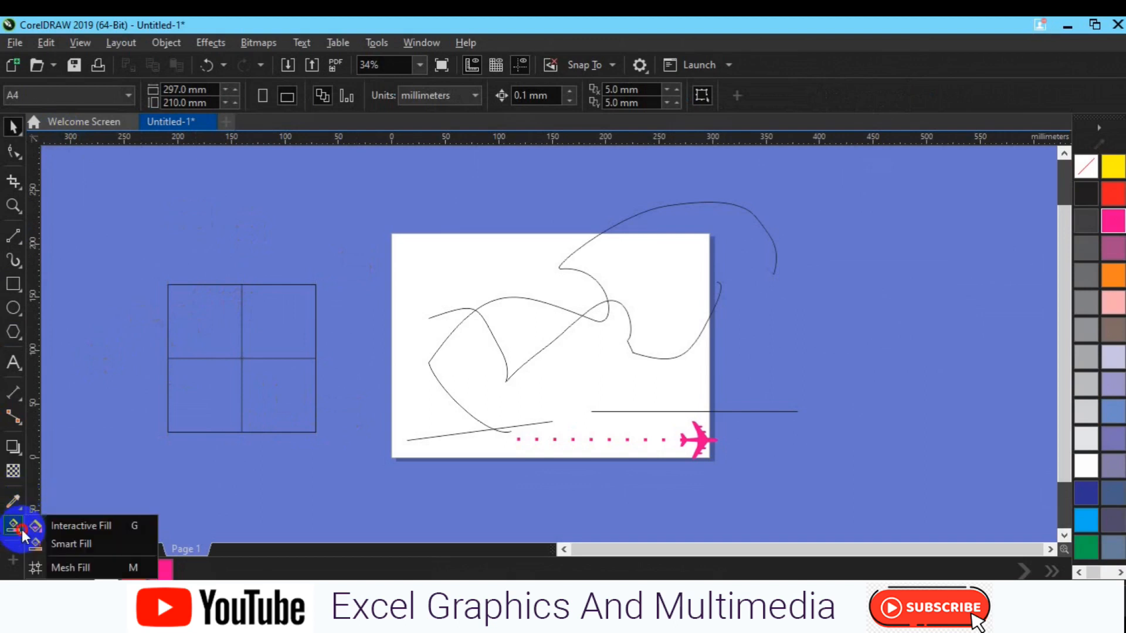
pyautogui.click(50, 544)
pyautogui.click(212, 341)
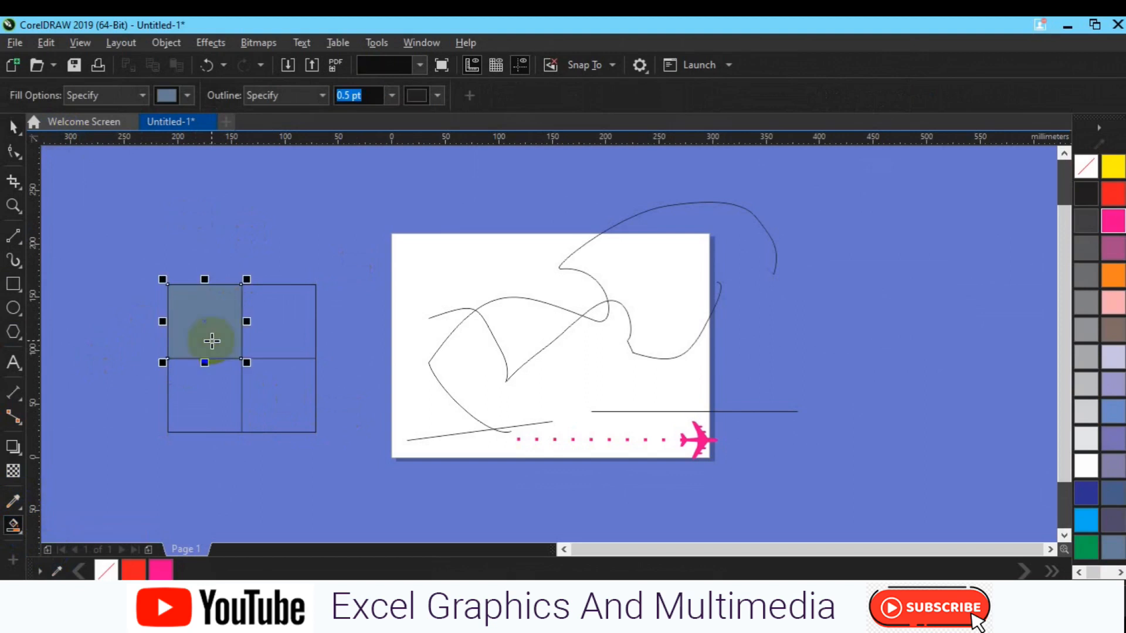
pyautogui.click(271, 375)
pyautogui.click(285, 329)
pyautogui.click(212, 394)
# - Color the quadrants as a checkerboard, with black at upper right and lower left and dark gray in the other two
pyautogui.press('space')
pyautogui.keyDown('shift'); pyautogui.click(280, 317); pyautogui.keyUp('shift')
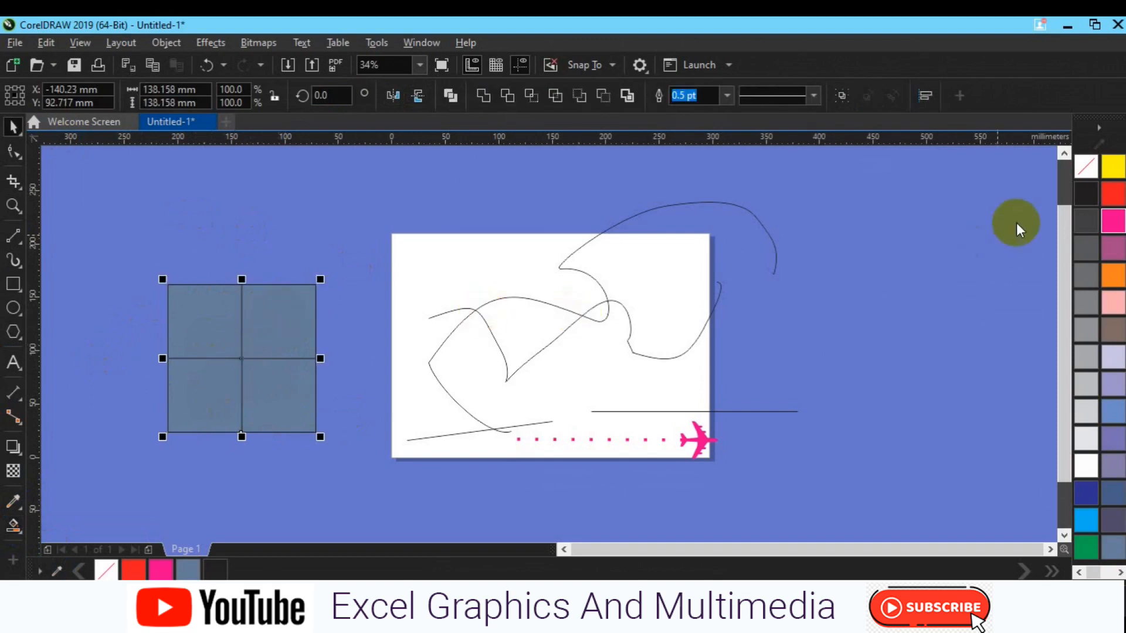
pyautogui.click(1085, 194)
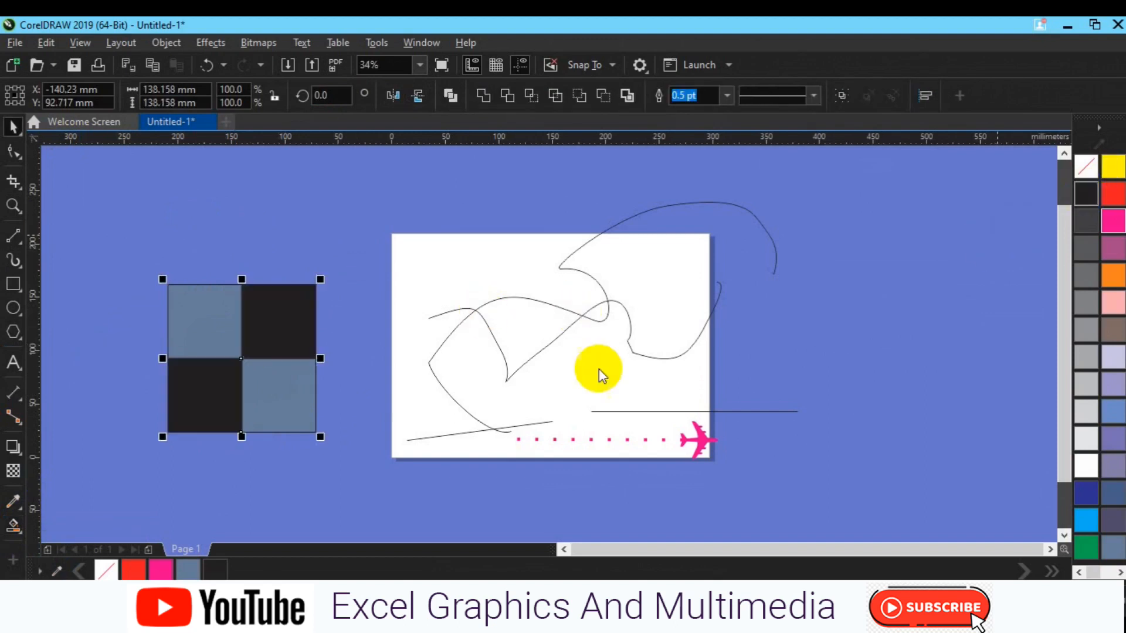
pyautogui.click(290, 396)
pyautogui.keyDown('shift'); pyautogui.click(199, 331); pyautogui.keyUp('shift')
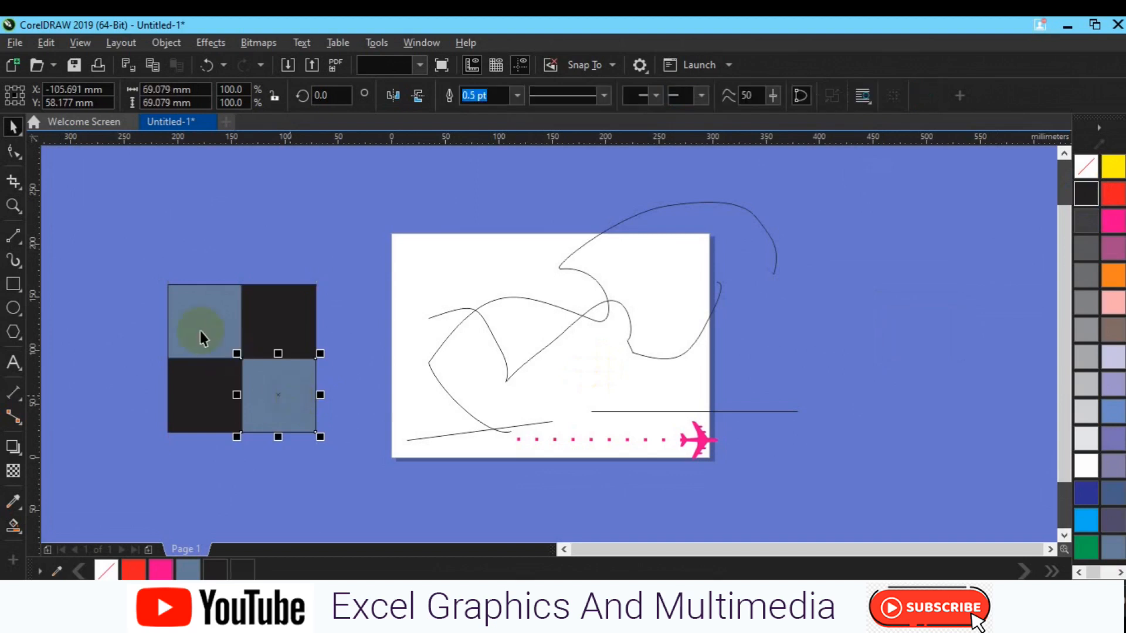
pyautogui.click(1090, 276)
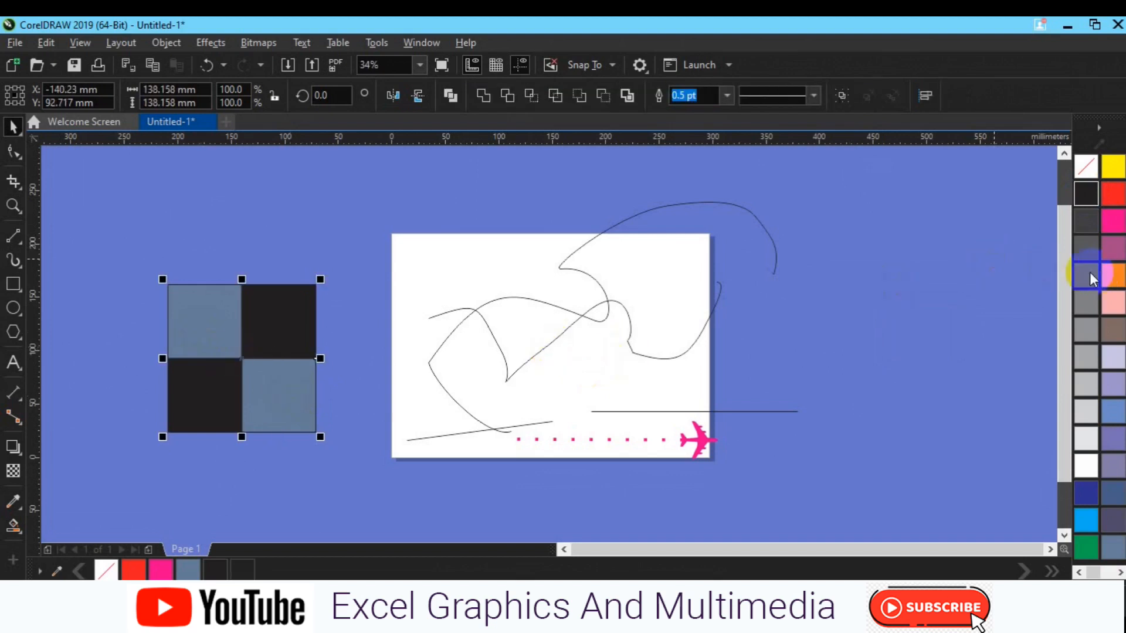
# - Move the four filled quadrants to the right of the page and make them one group without outlines
pyautogui.click(299, 337)
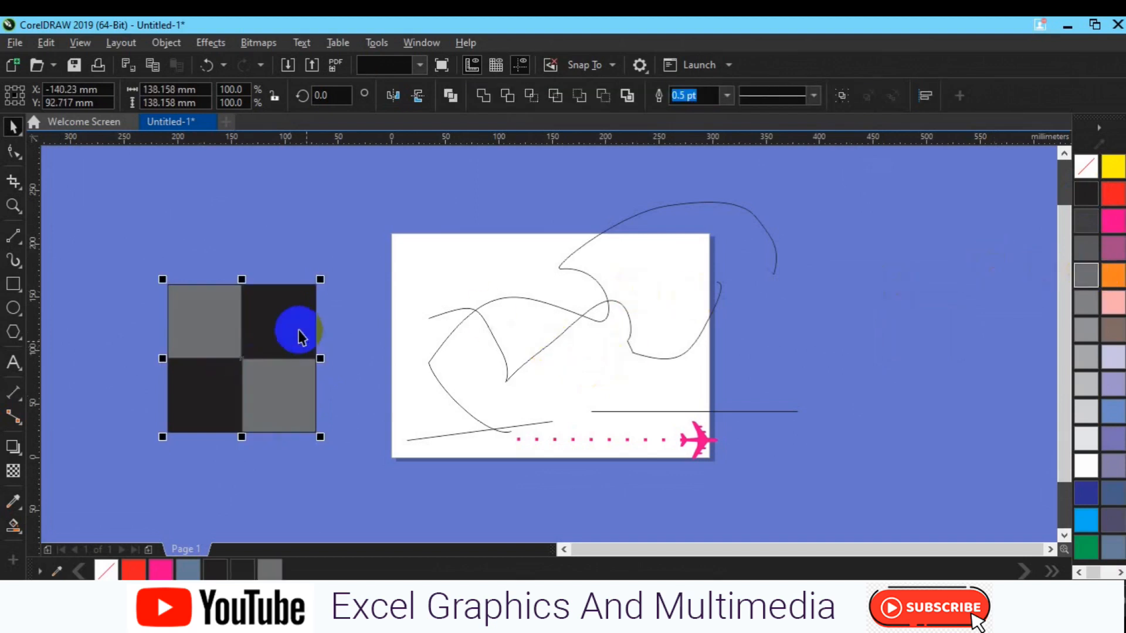
pyautogui.moveTo(217, 397); pyautogui.dragTo(846, 367)
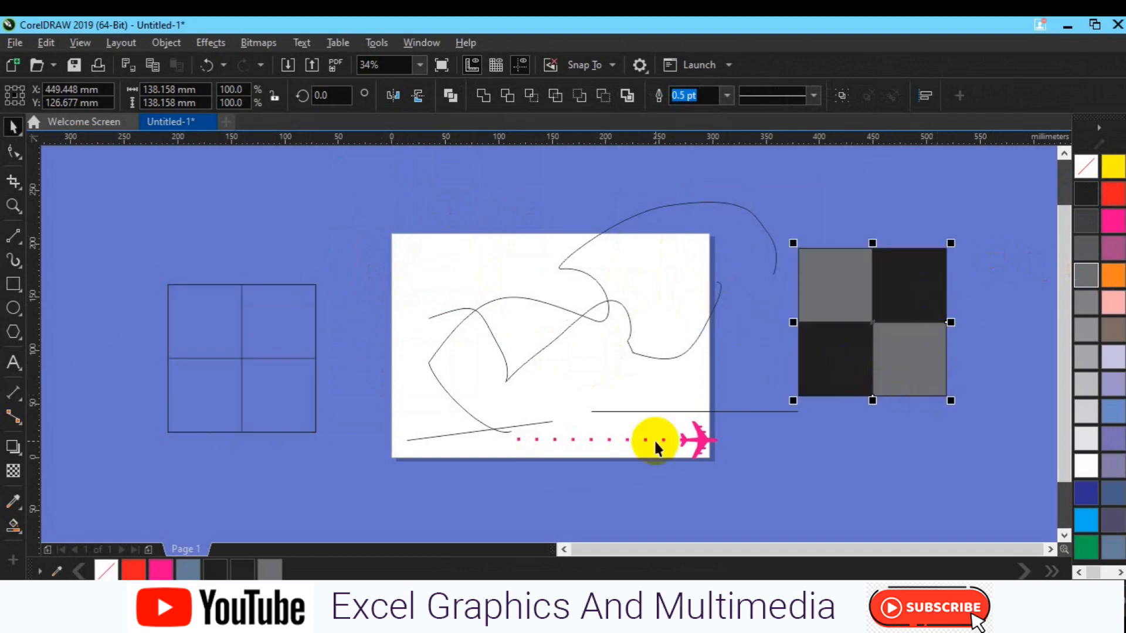
pyautogui.rightClick(106, 577)
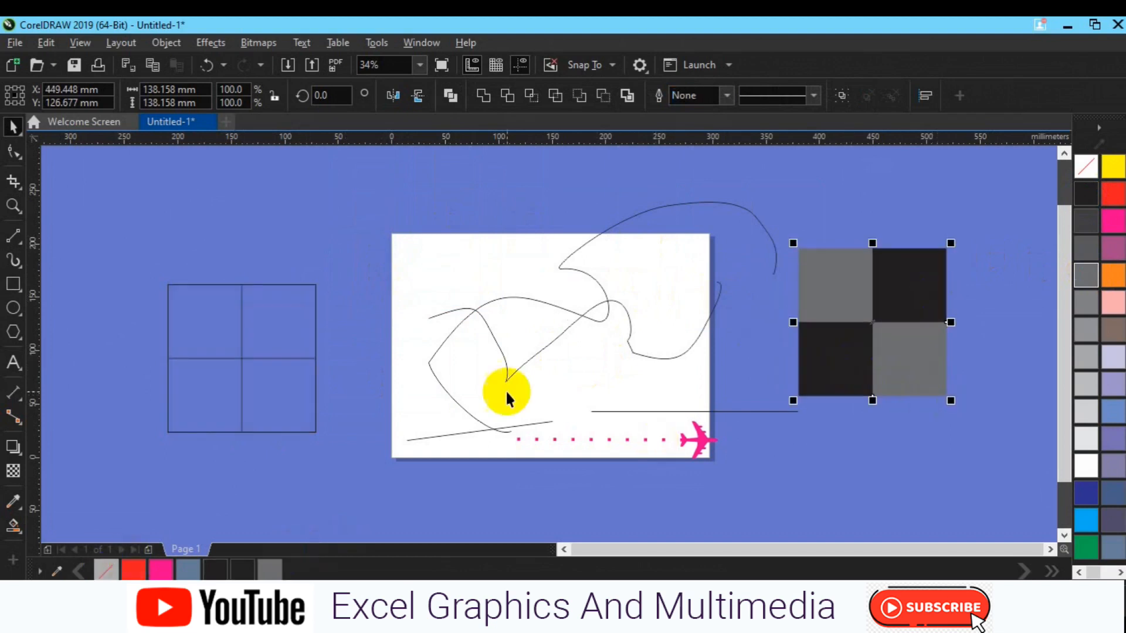
pyautogui.click(838, 95)
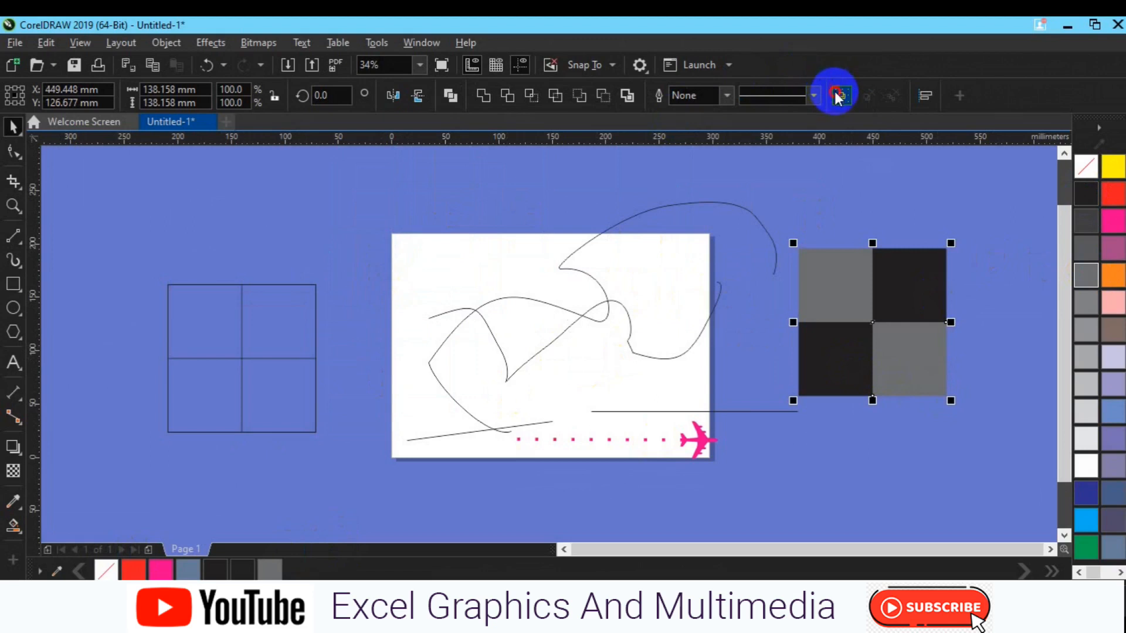
# - Delete the original square and its two dividing lines left of the page
pyautogui.moveTo(110, 247); pyautogui.dragTo(377, 516)
pyautogui.press('Delete')
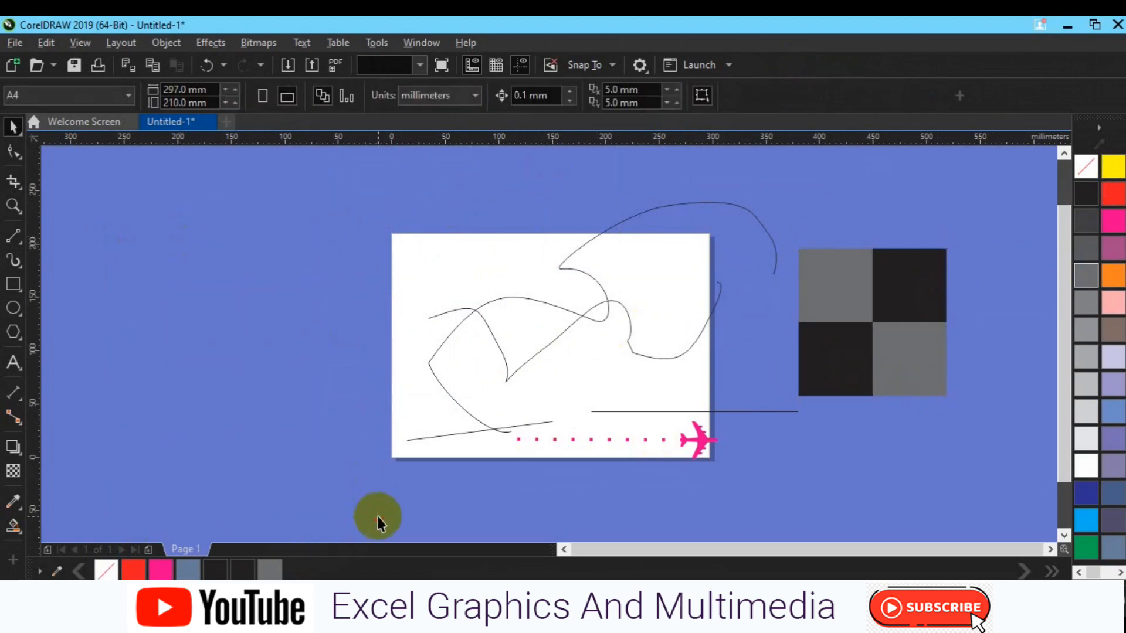
pyautogui.click(869, 380)
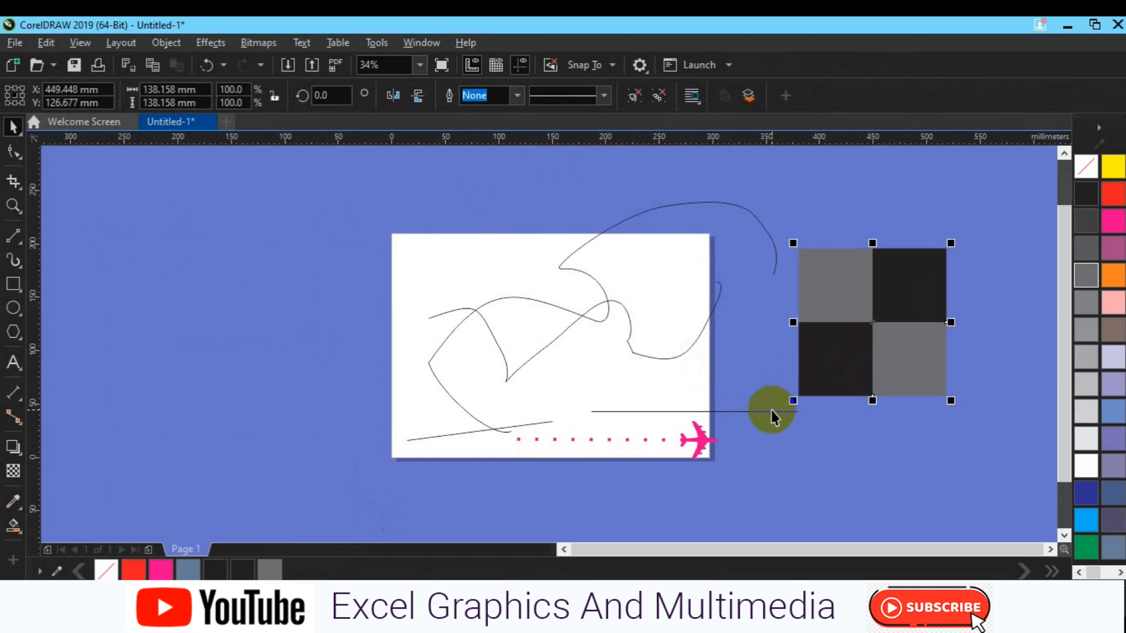
pyautogui.click(28, 245)
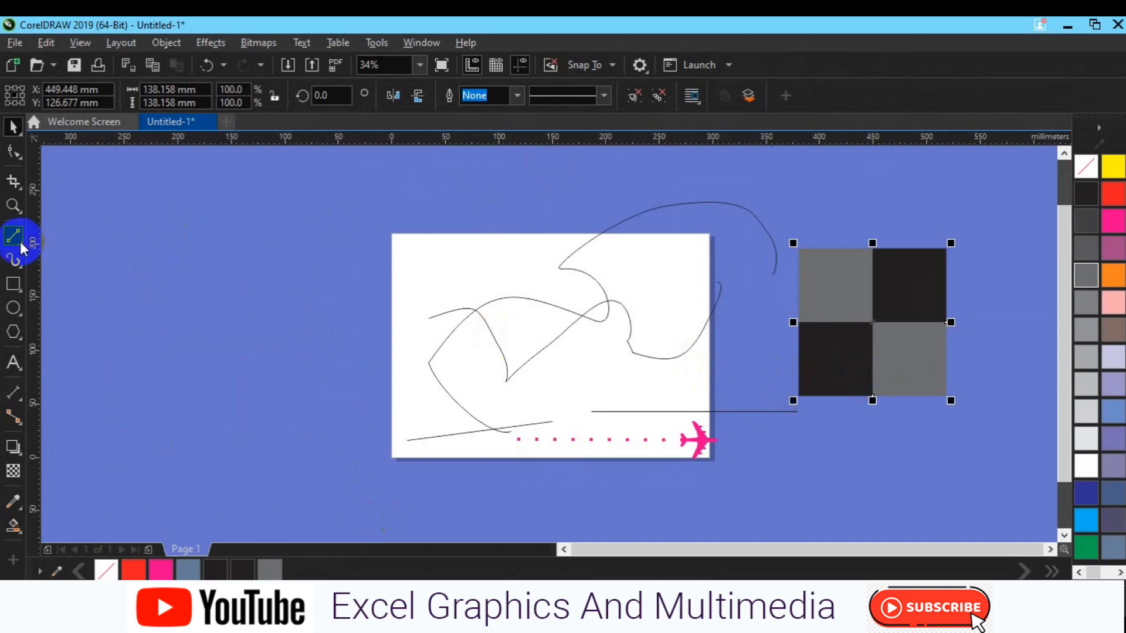
pyautogui.click(19, 241)
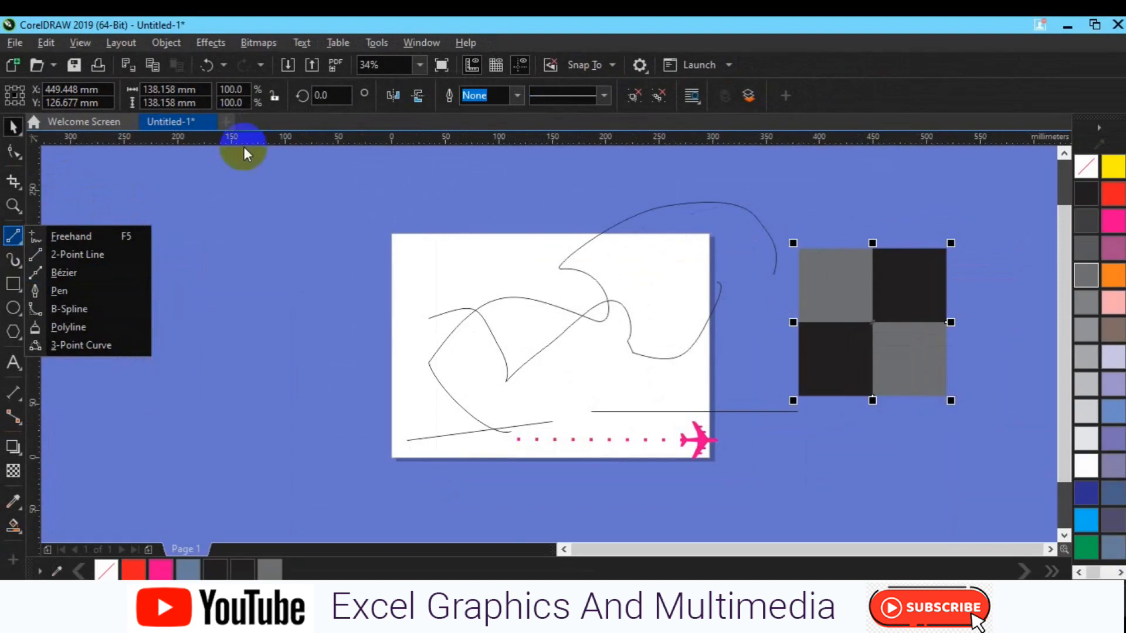
pyautogui.click(291, 379)
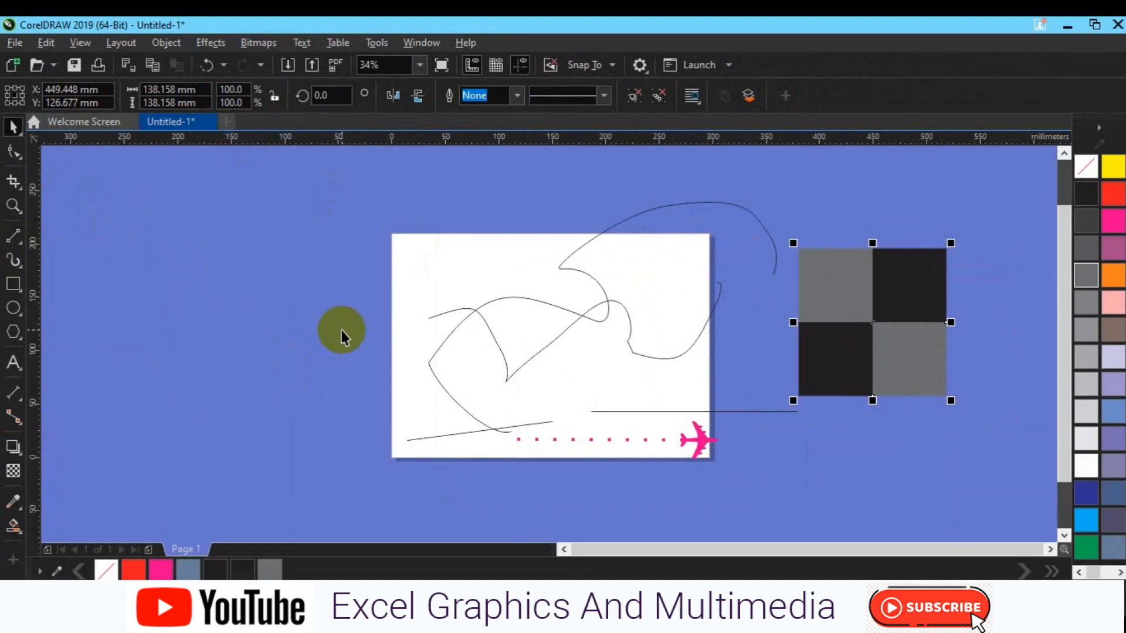
# - Import the photo IMG_20211208_065722_544 and place it left of the page at about 169 by 225 mm
pyautogui.click(288, 65)
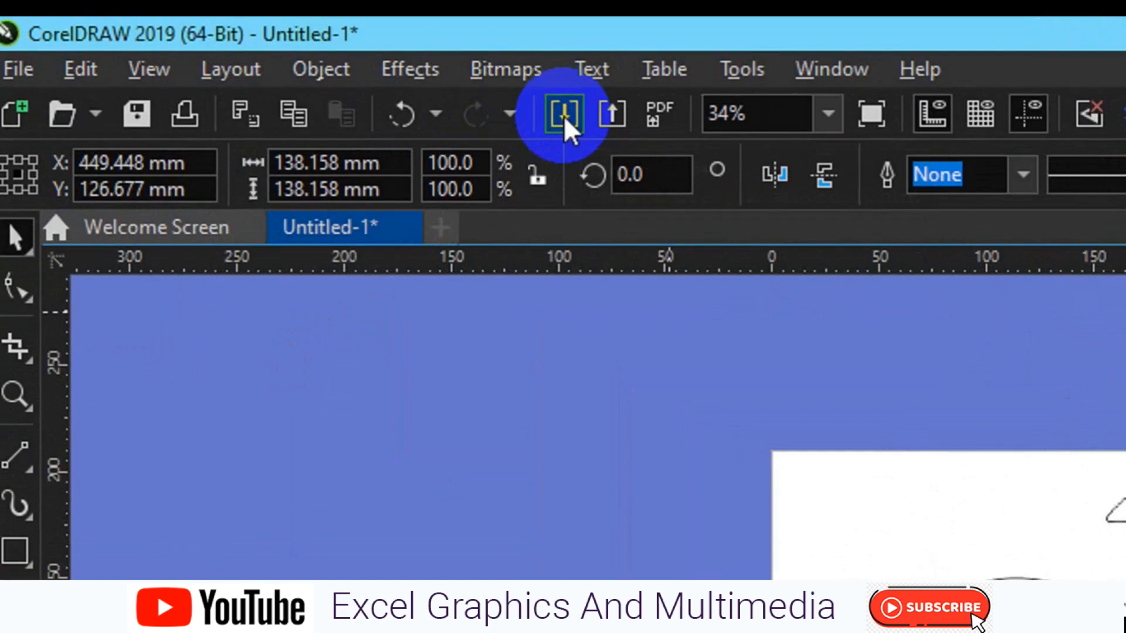
pyautogui.click(564, 114)
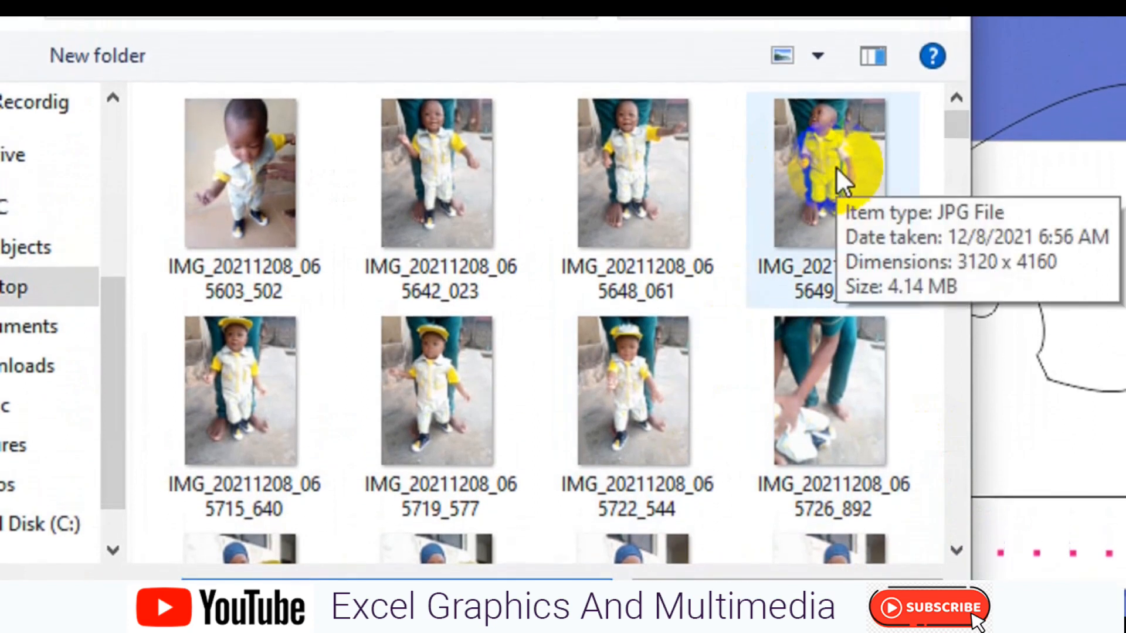
pyautogui.click(654, 390)
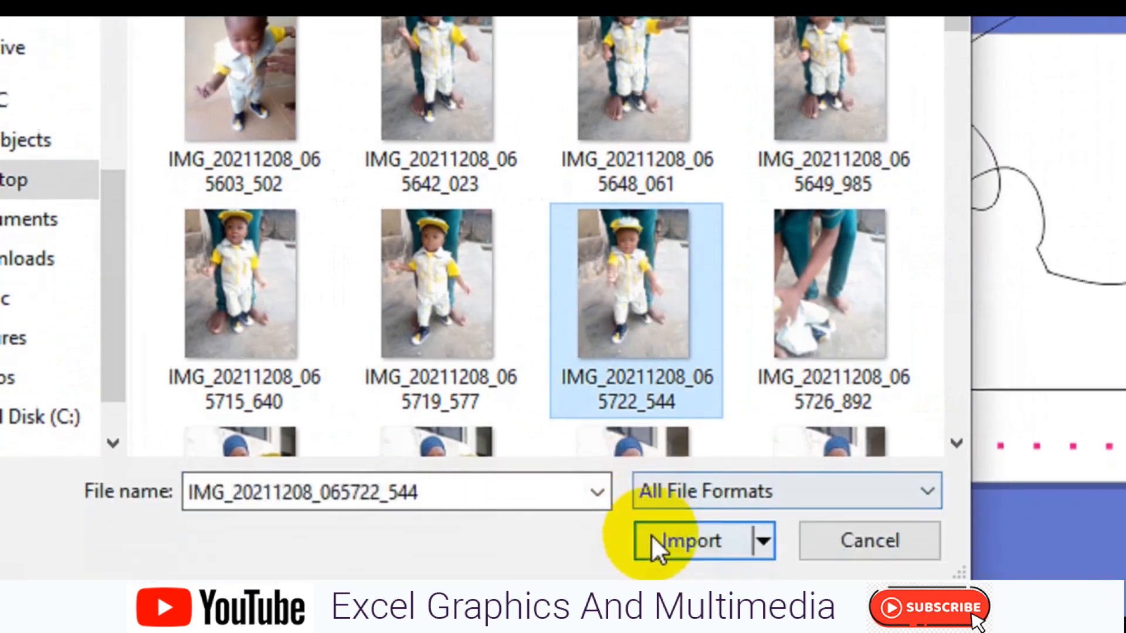
pyautogui.click(653, 539)
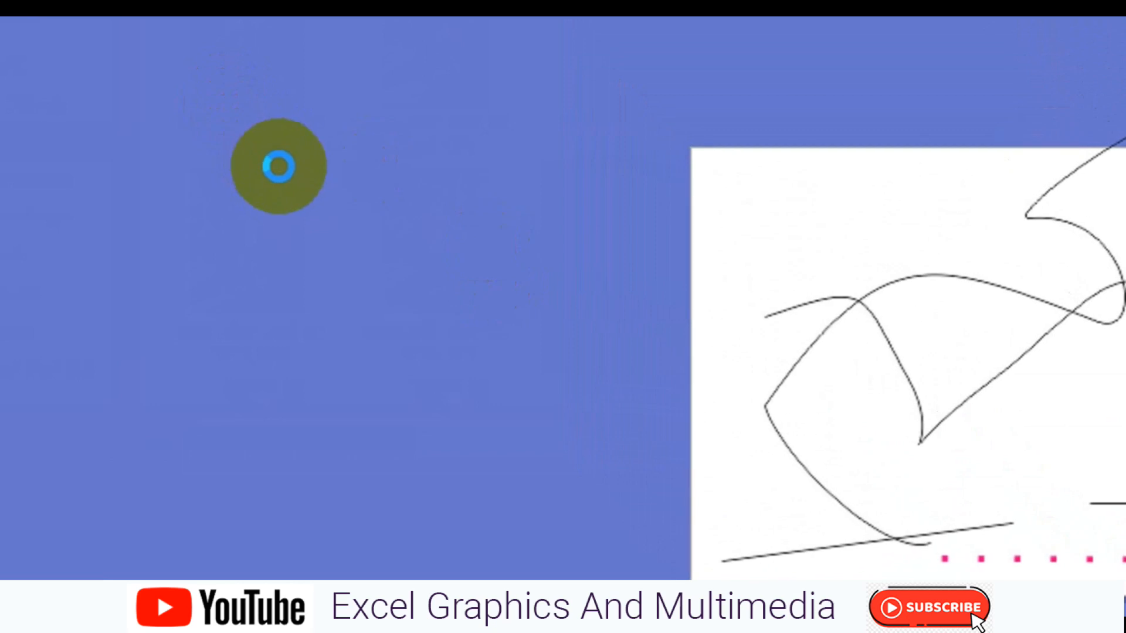
pyautogui.moveTo(283, 168); pyautogui.dragTo(748, 552)
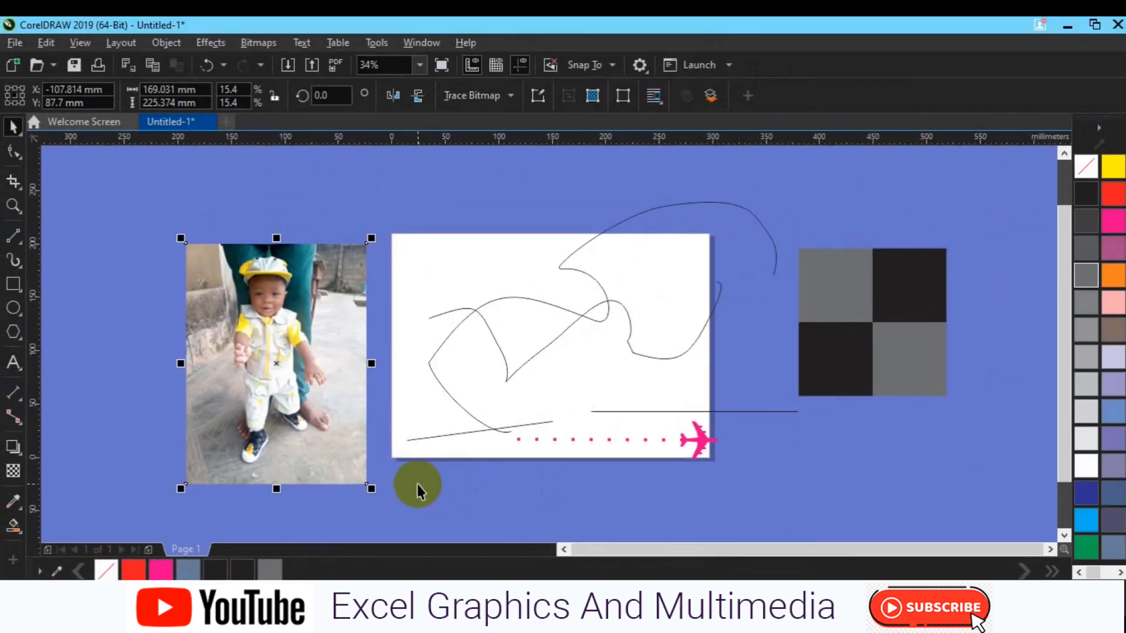
# - Lock the imported photo in place and deselect it
pyautogui.scroll(2, 417, 484)
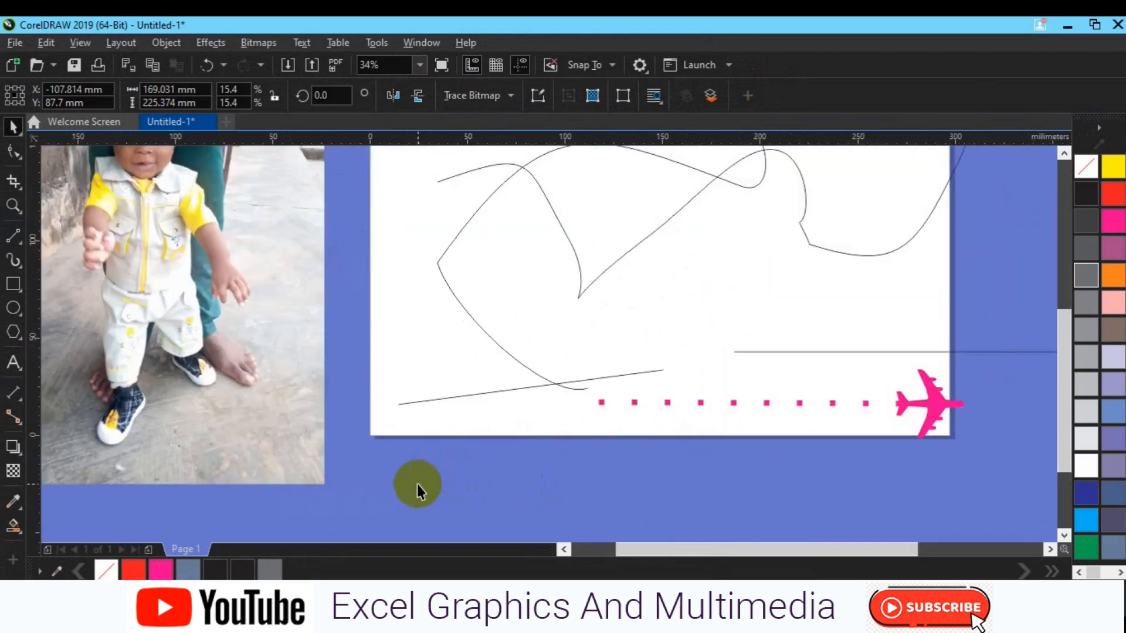
pyautogui.click(562, 550)
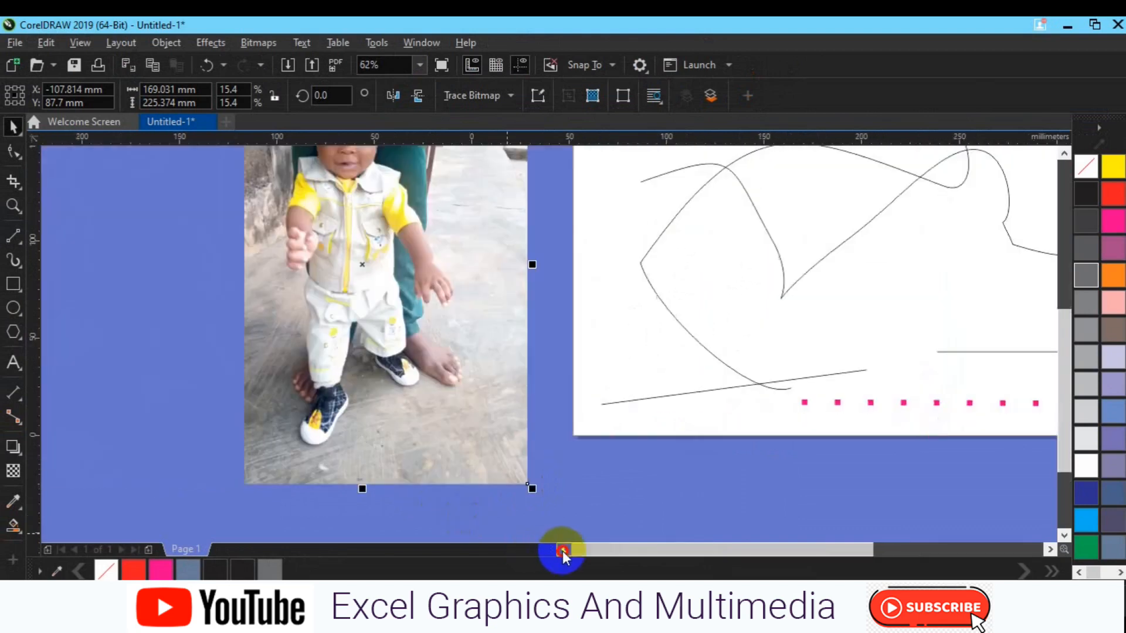
pyautogui.click(1064, 153)
pyautogui.click(1064, 153)
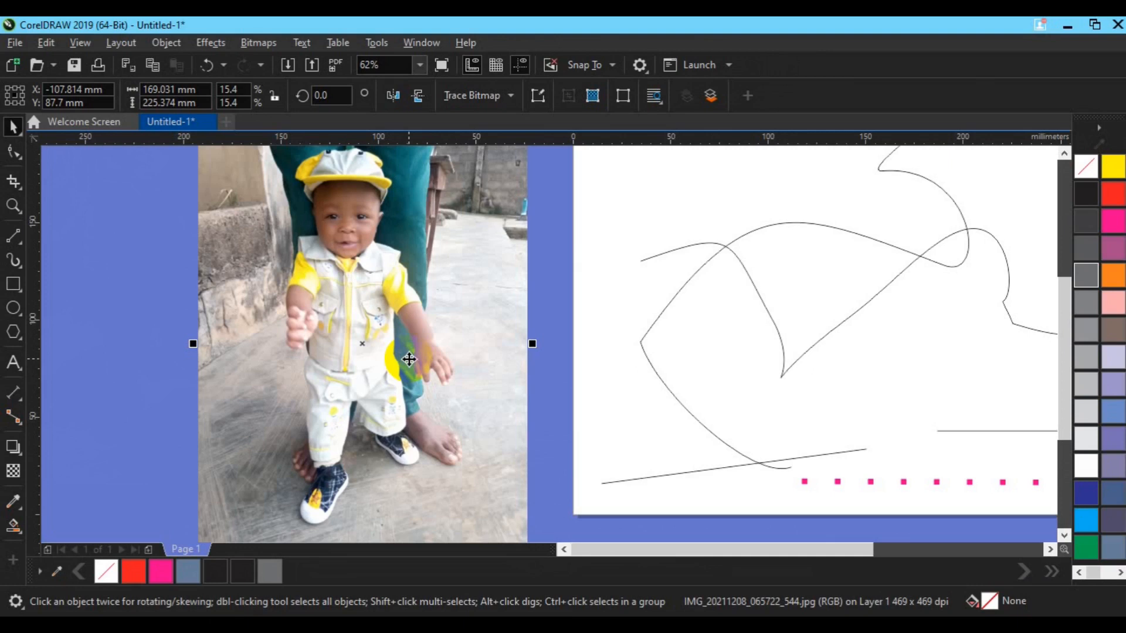
pyautogui.click(1064, 155)
pyautogui.click(1064, 154)
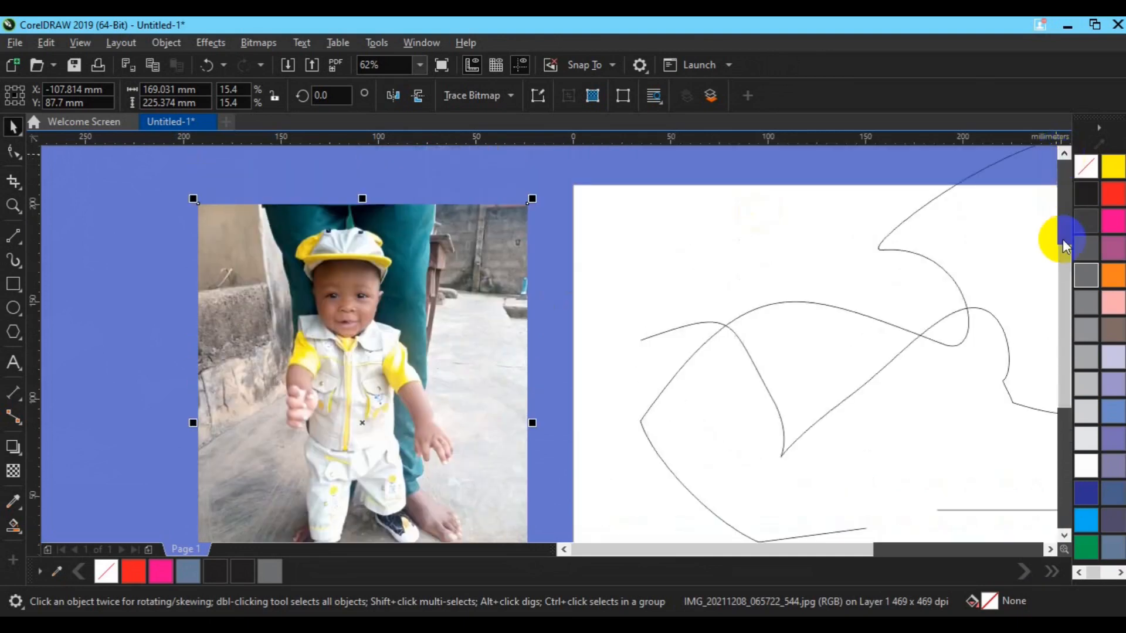
pyautogui.moveTo(1063, 259)
pyautogui.mouseDown()
pyautogui.moveTo(1064, 290)
pyautogui.moveTo(1062, 279)
pyautogui.mouseUp()
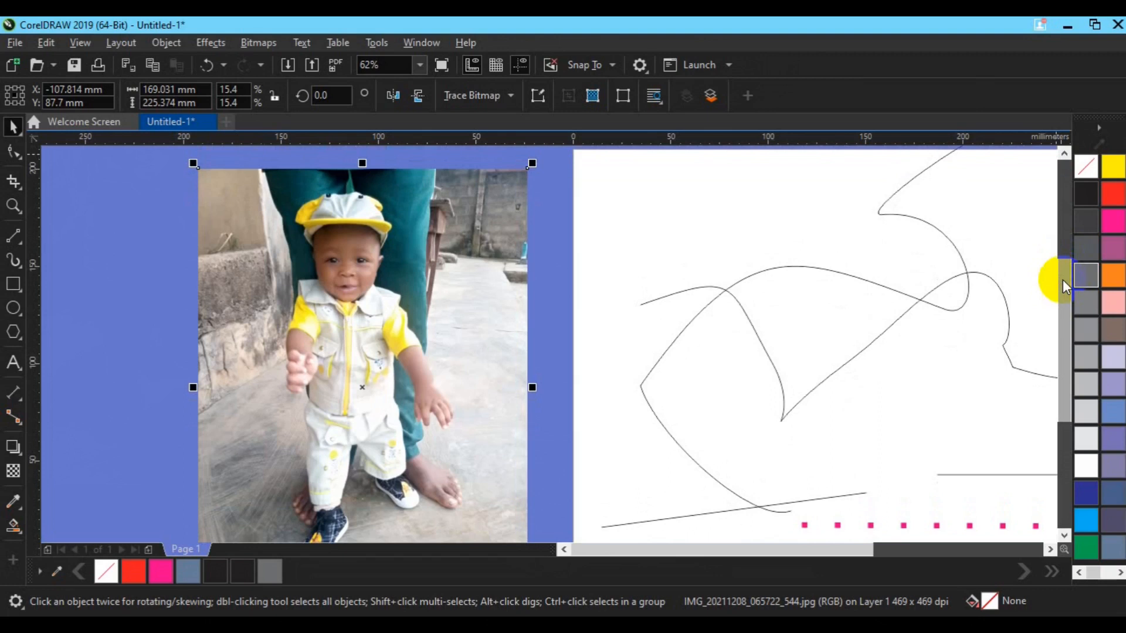
pyautogui.moveTo(1062, 280); pyautogui.dragTo(1065, 287)
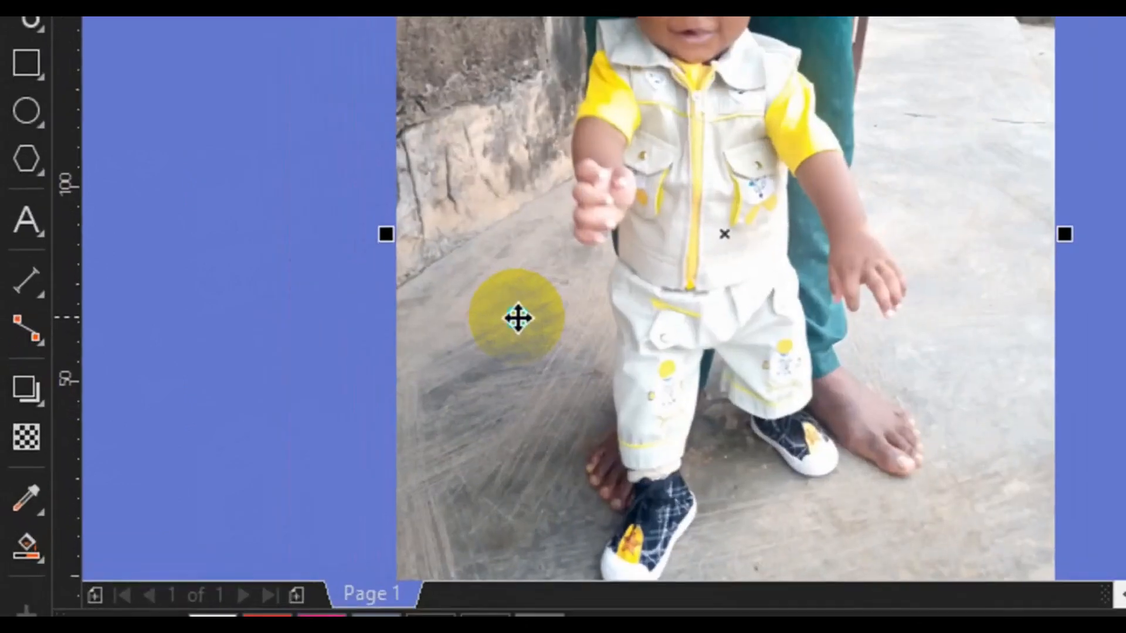
pyautogui.rightClick(259, 411)
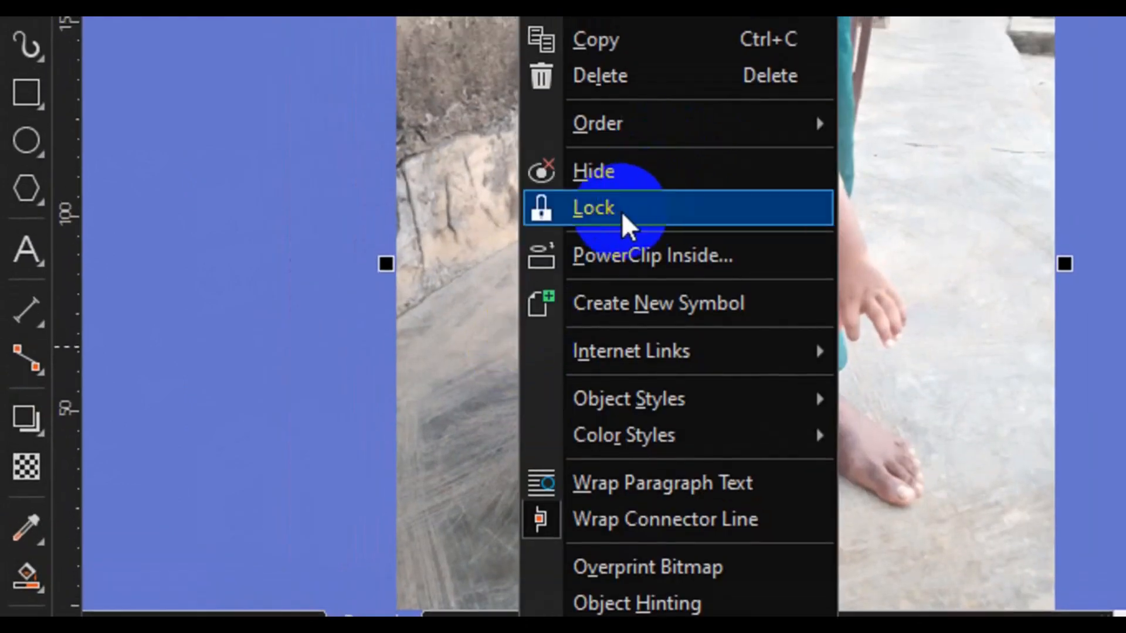
pyautogui.click(621, 211)
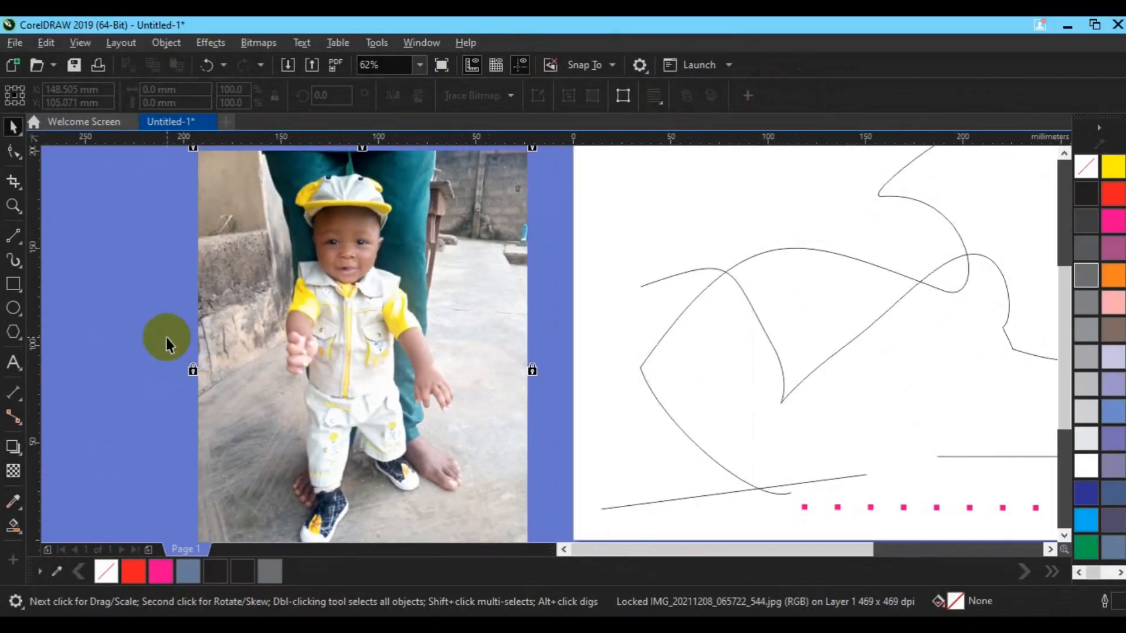
pyautogui.click(167, 338)
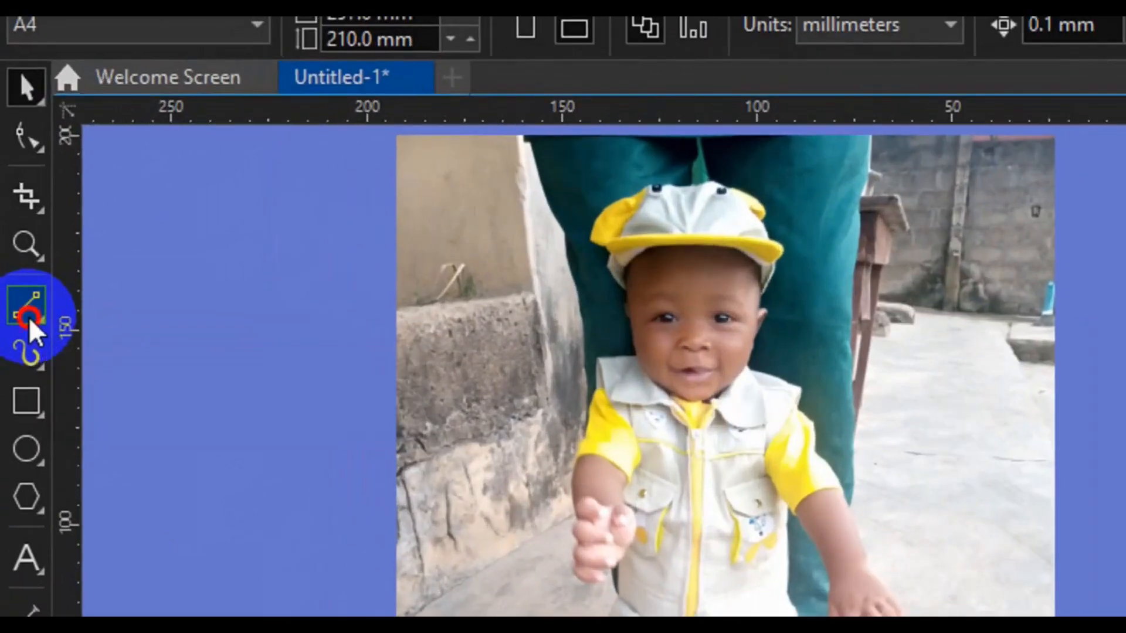
# - Activate the Bézier tool and keep its selection mode set to Rectangular
pyautogui.click(14, 242)
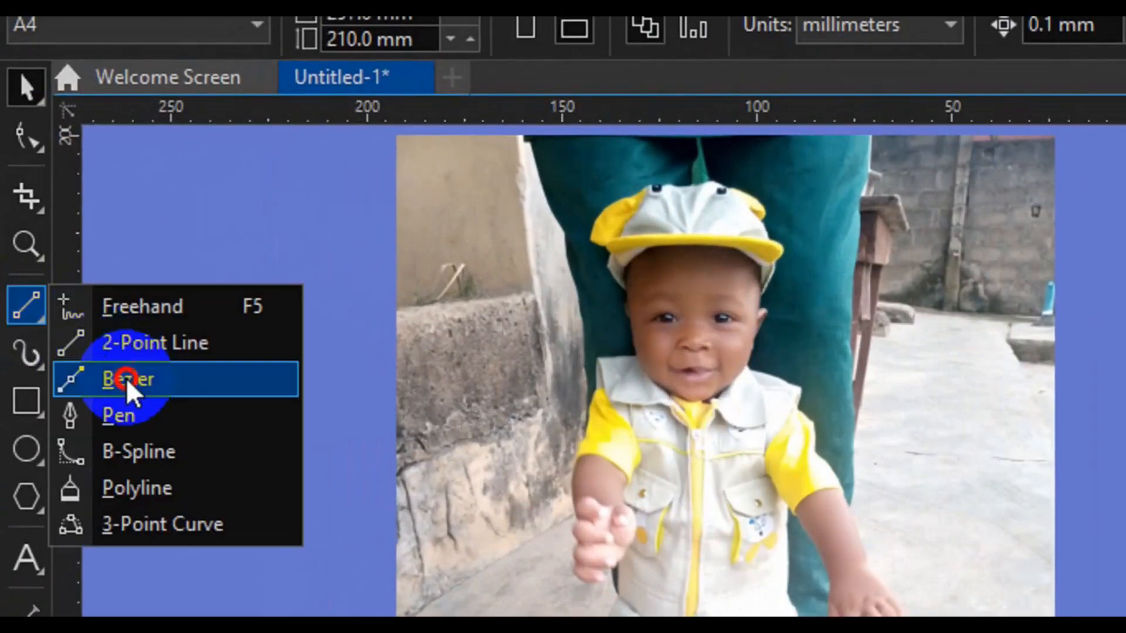
pyautogui.click(130, 392)
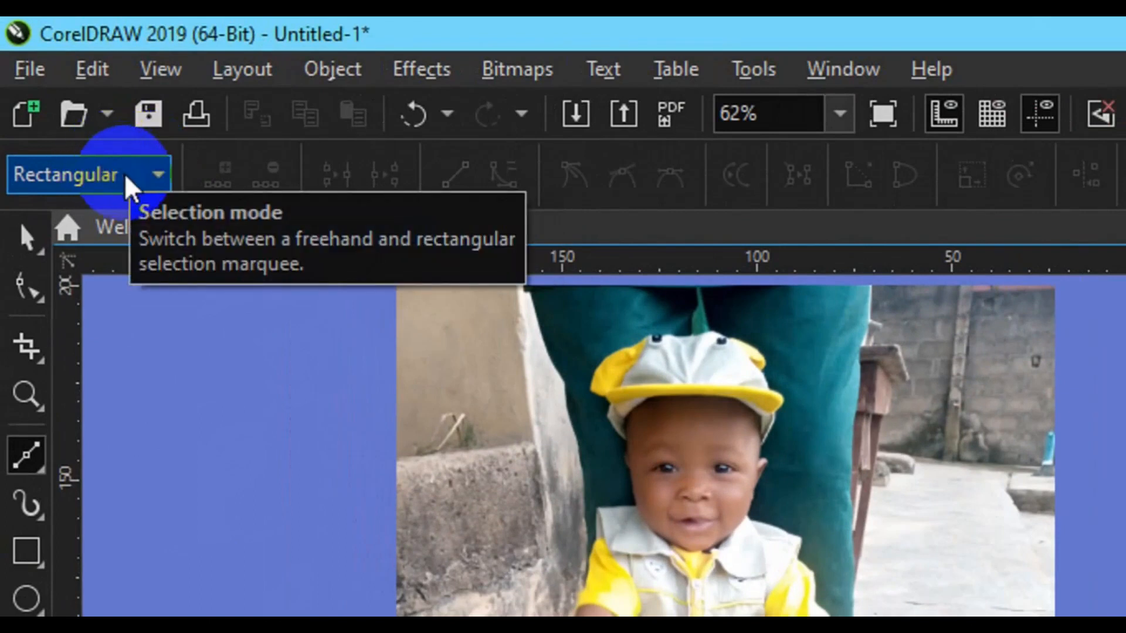
pyautogui.click(125, 174)
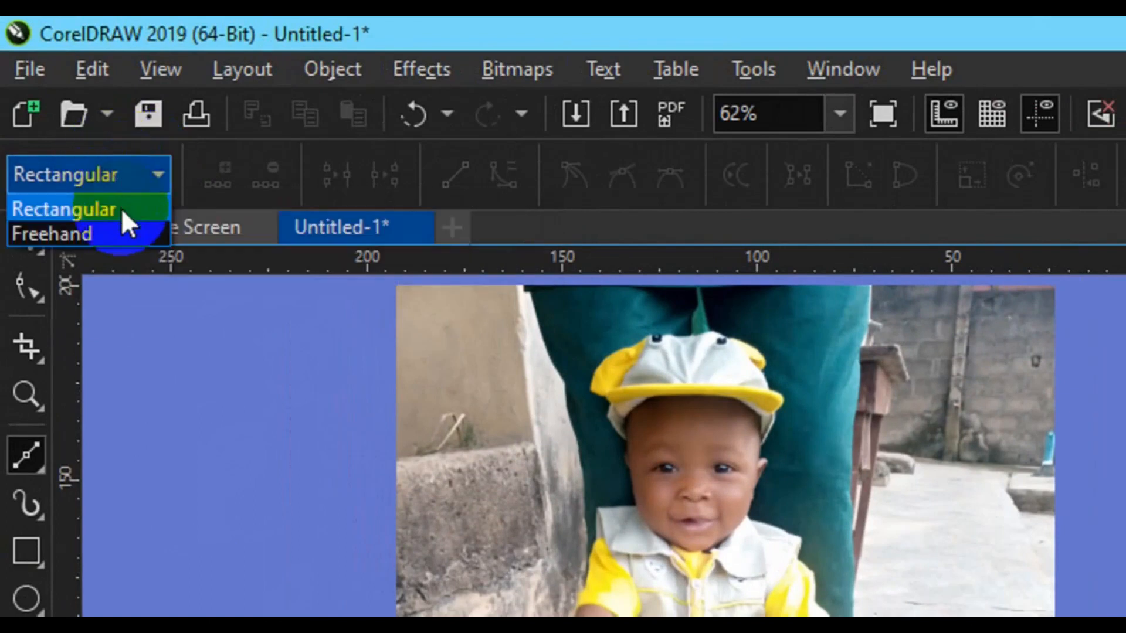
pyautogui.click(141, 166)
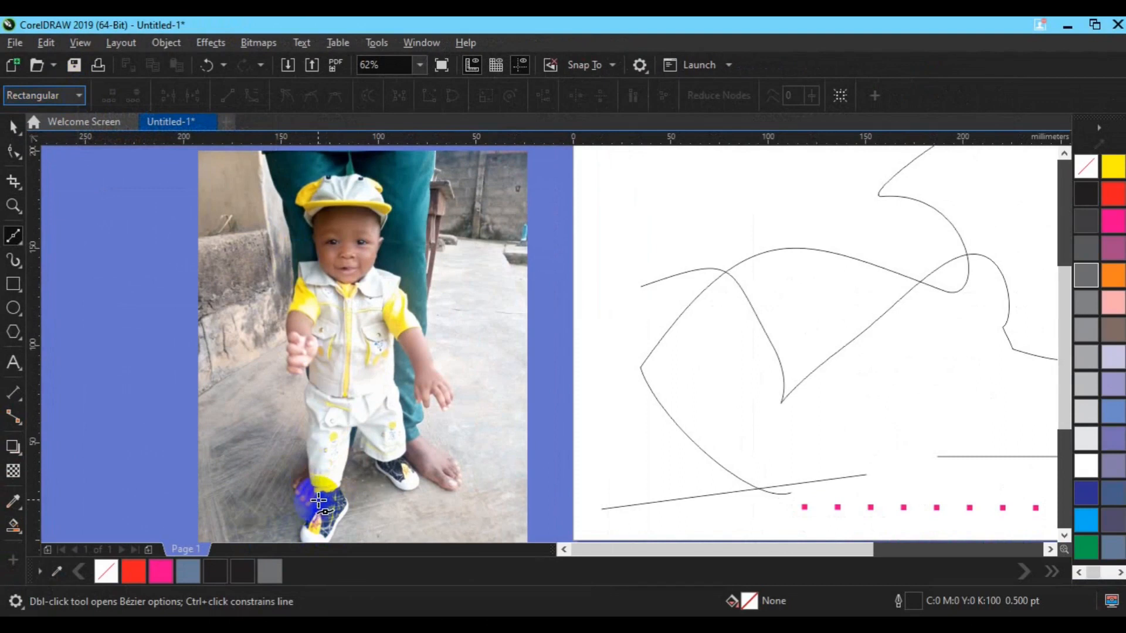
# - Start a Bézier outline of the child in the photo at the front shoe and trace up the outer trouser leg to the raised hand
pyautogui.click(309, 478)
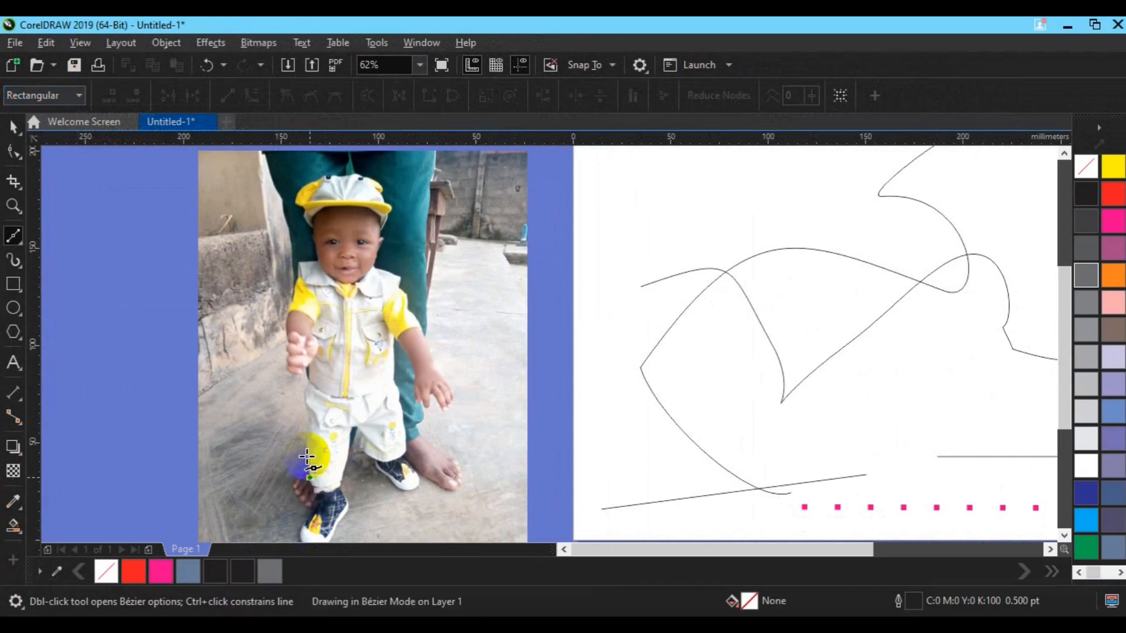
pyautogui.click(306, 459)
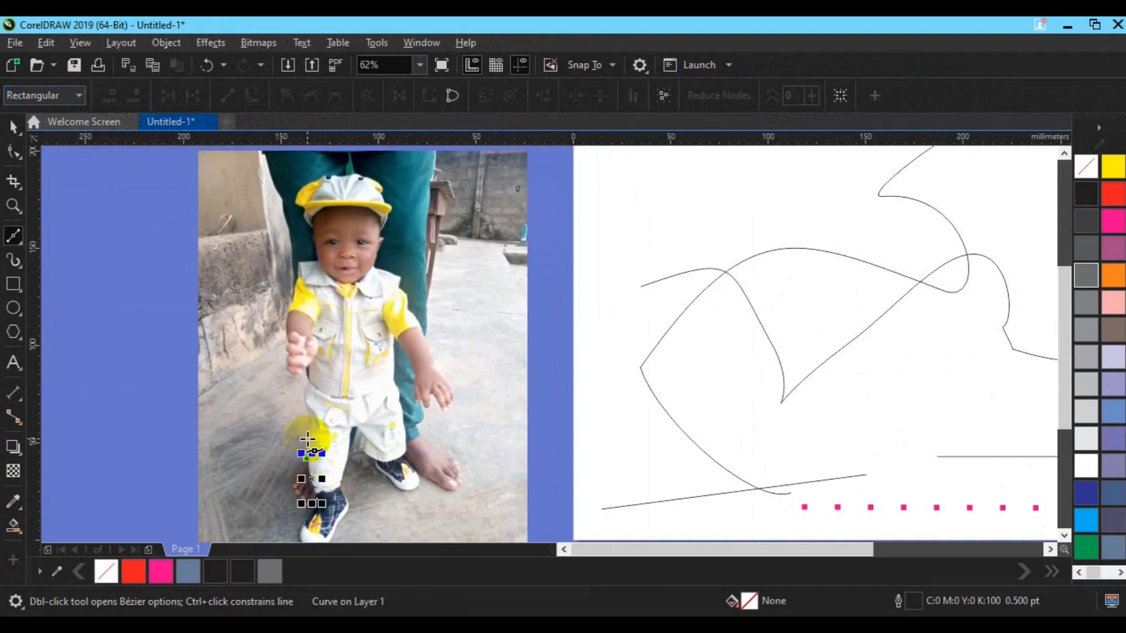
pyautogui.click(307, 439)
pyautogui.click(307, 418)
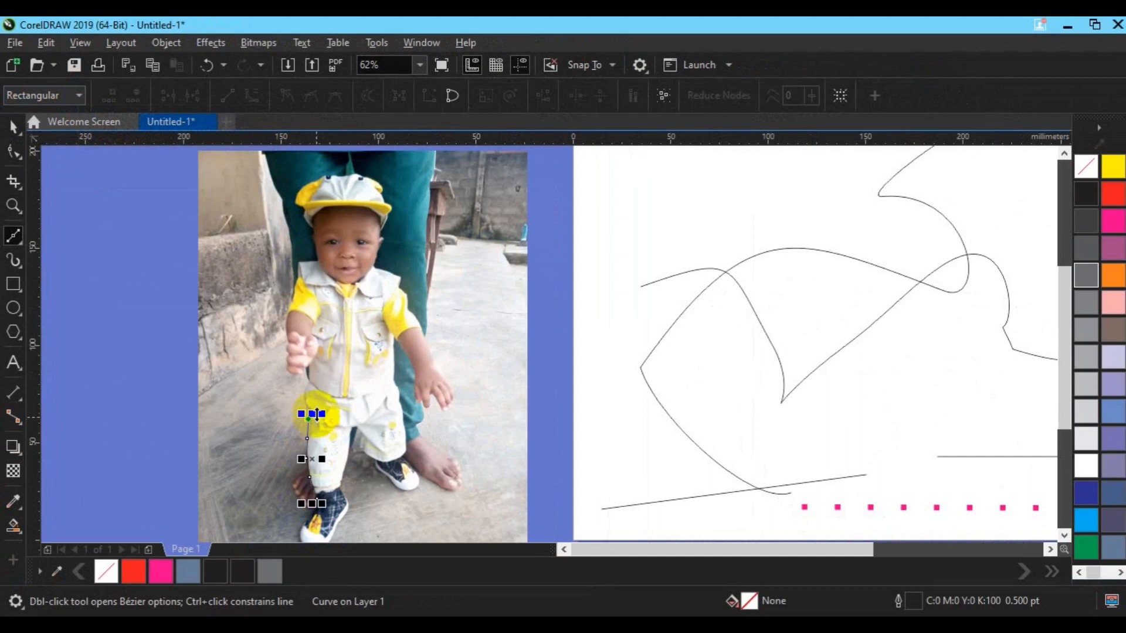
pyautogui.click(304, 400)
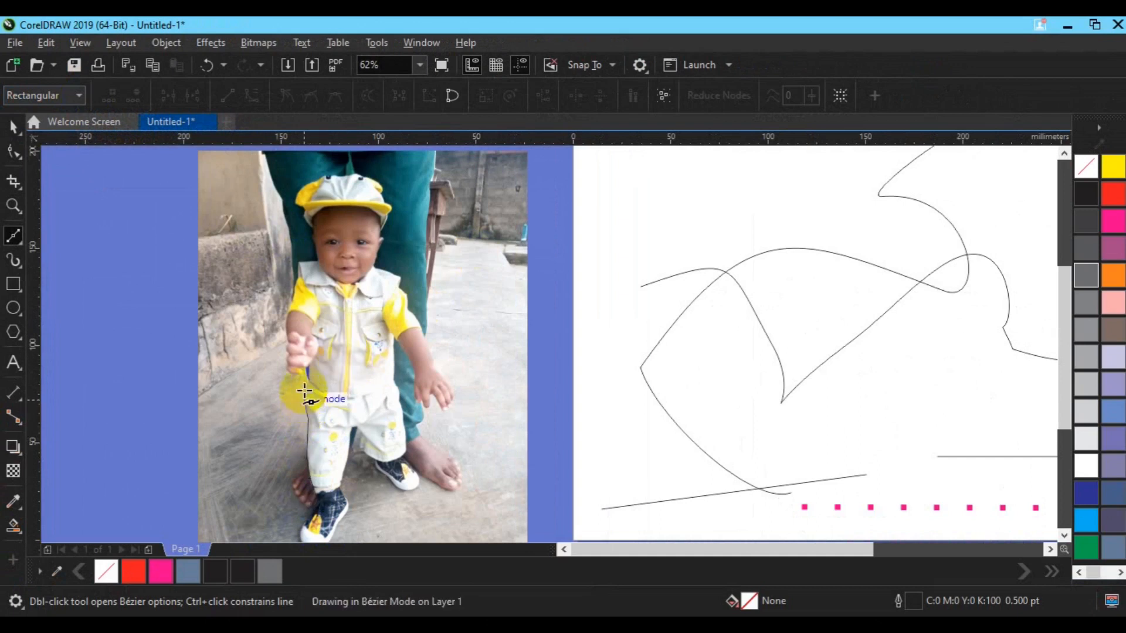
pyautogui.click(307, 377)
pyautogui.click(305, 369)
pyautogui.click(298, 377)
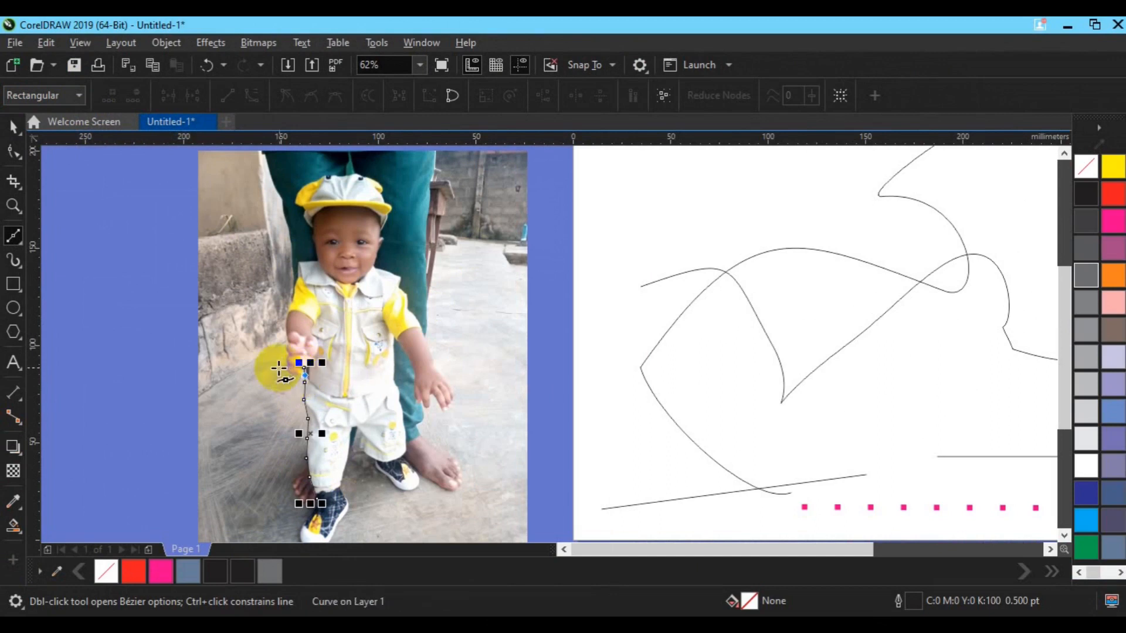
# - Continue the Bézier outline around the raised hand and up the forearm and yellow sleeve to the shoulder
pyautogui.click(286, 368)
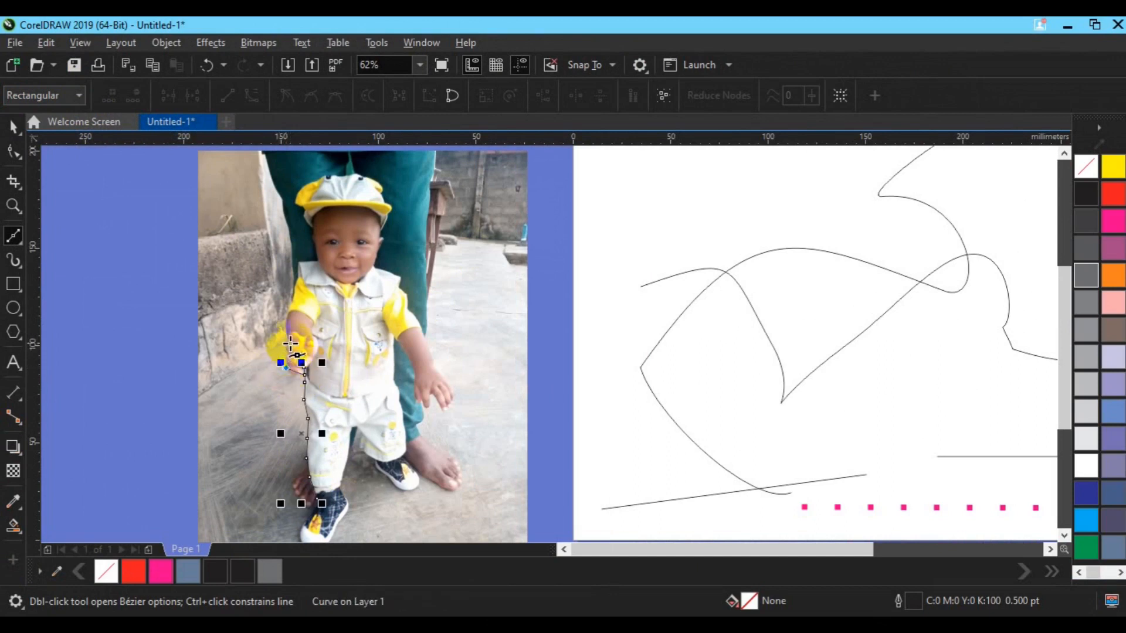
pyautogui.click(288, 344)
pyautogui.click(288, 318)
pyautogui.click(288, 306)
pyautogui.click(293, 295)
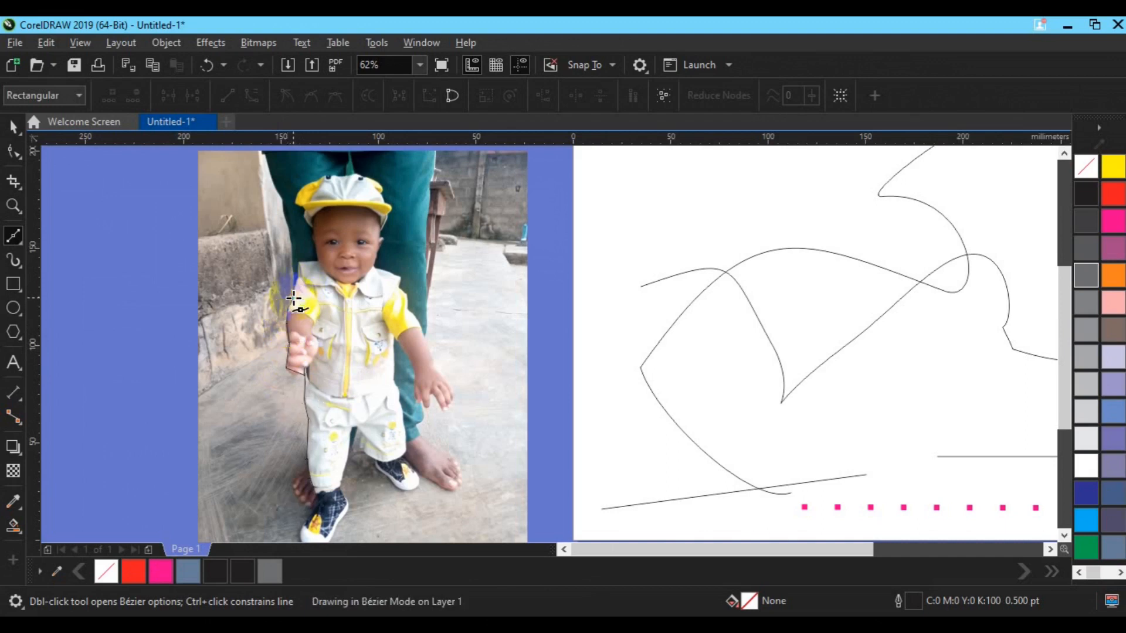
pyautogui.click(296, 279)
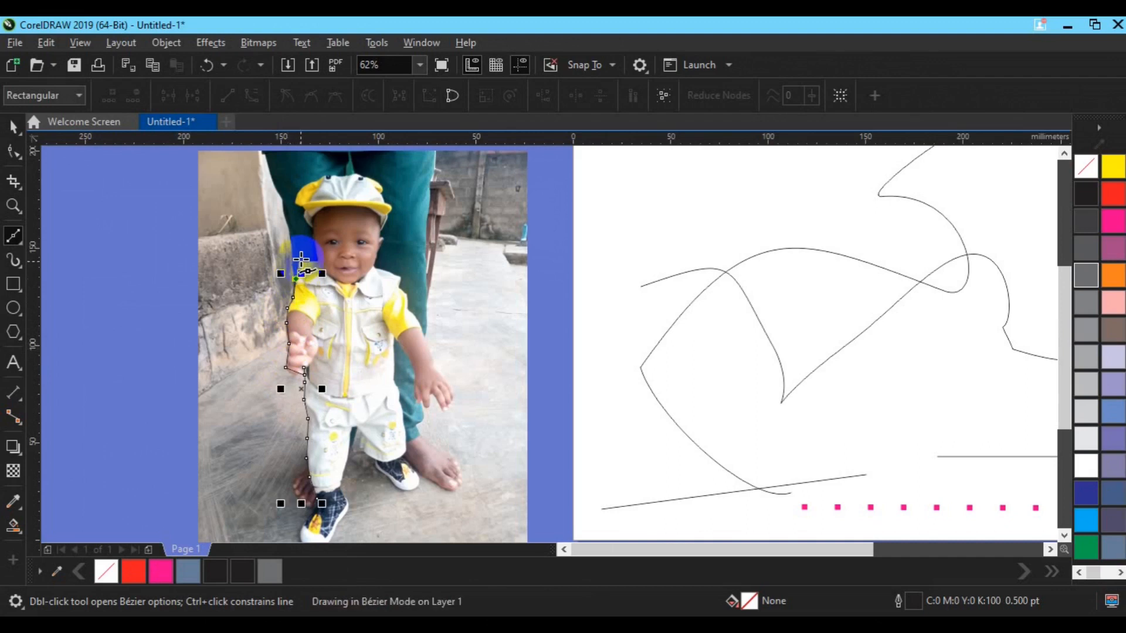
# - Extend the outline from the shoulder along the collar and the side of the face to the near edge of the cap
pyautogui.click(299, 261)
pyautogui.click(317, 258)
pyautogui.click(308, 235)
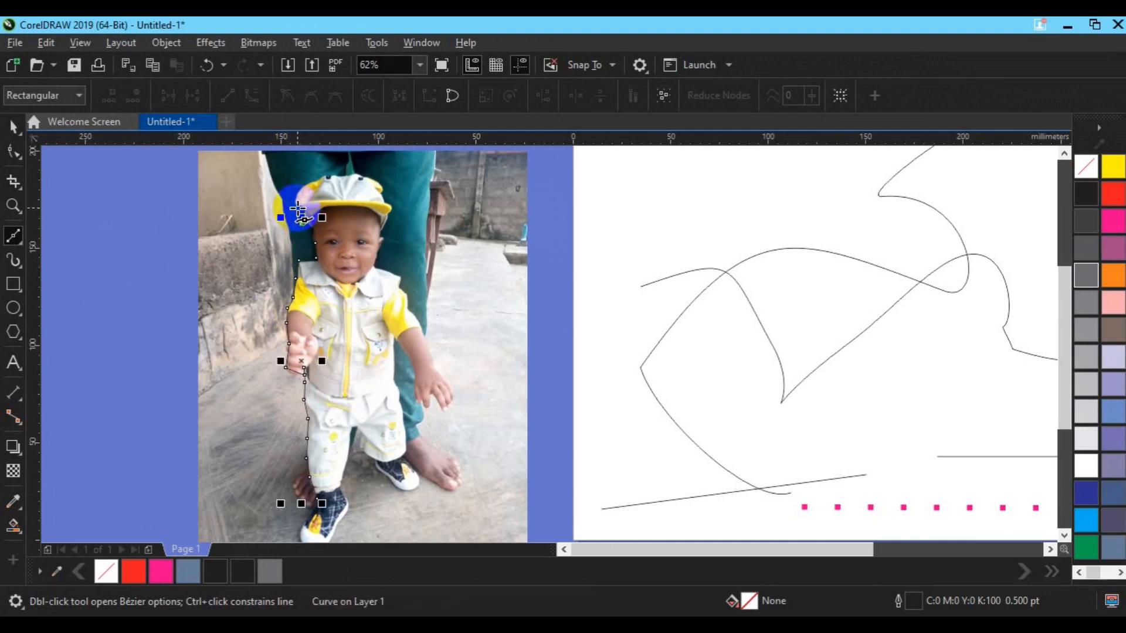
pyautogui.click(293, 202)
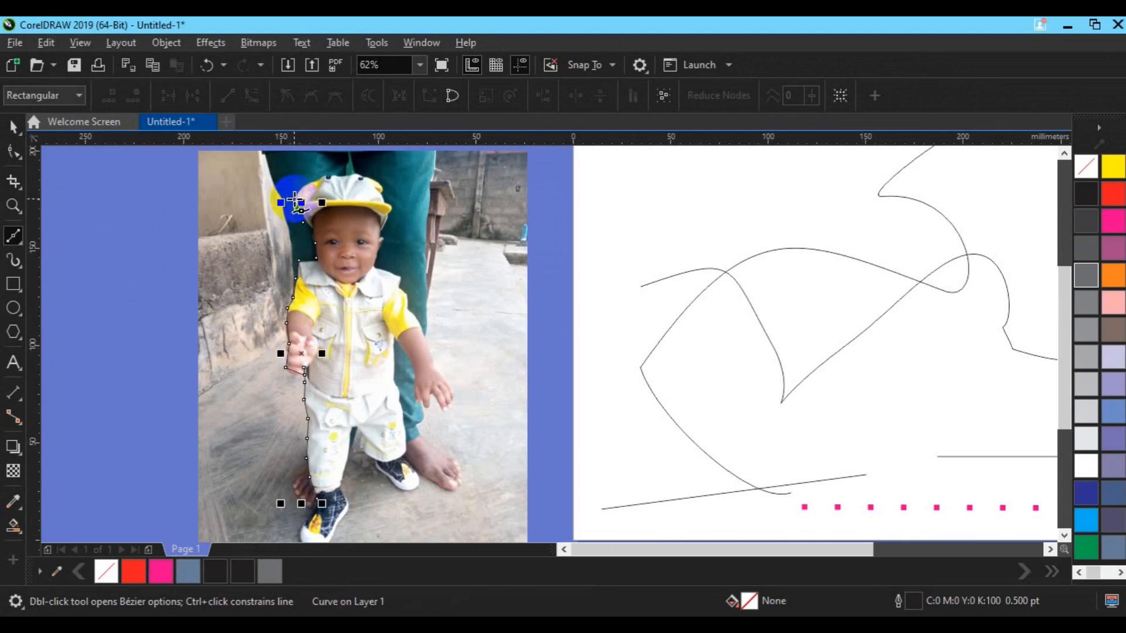
pyautogui.click(294, 200)
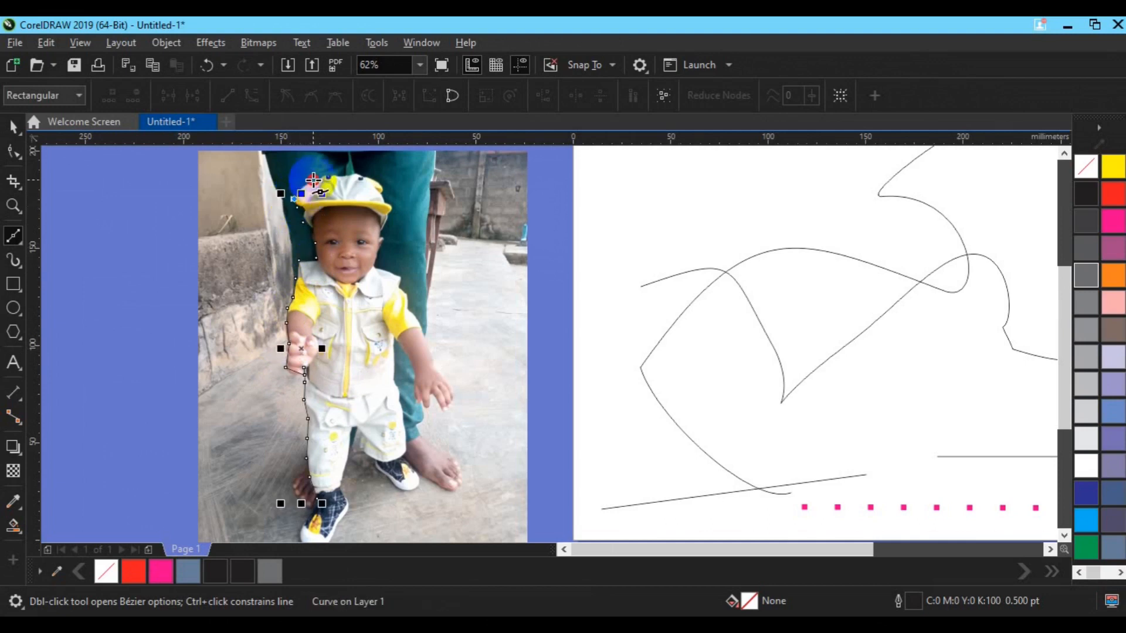
# - Trace the outline over the crown of the cap with closely spaced Bézier nodes
pyautogui.click(313, 179)
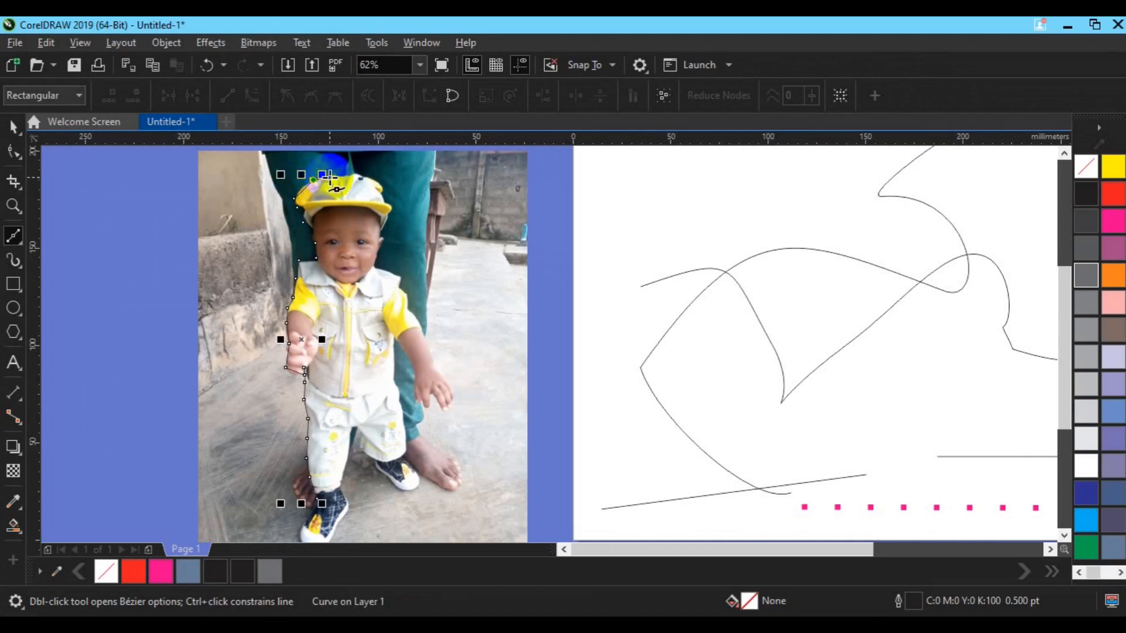
pyautogui.click(332, 174)
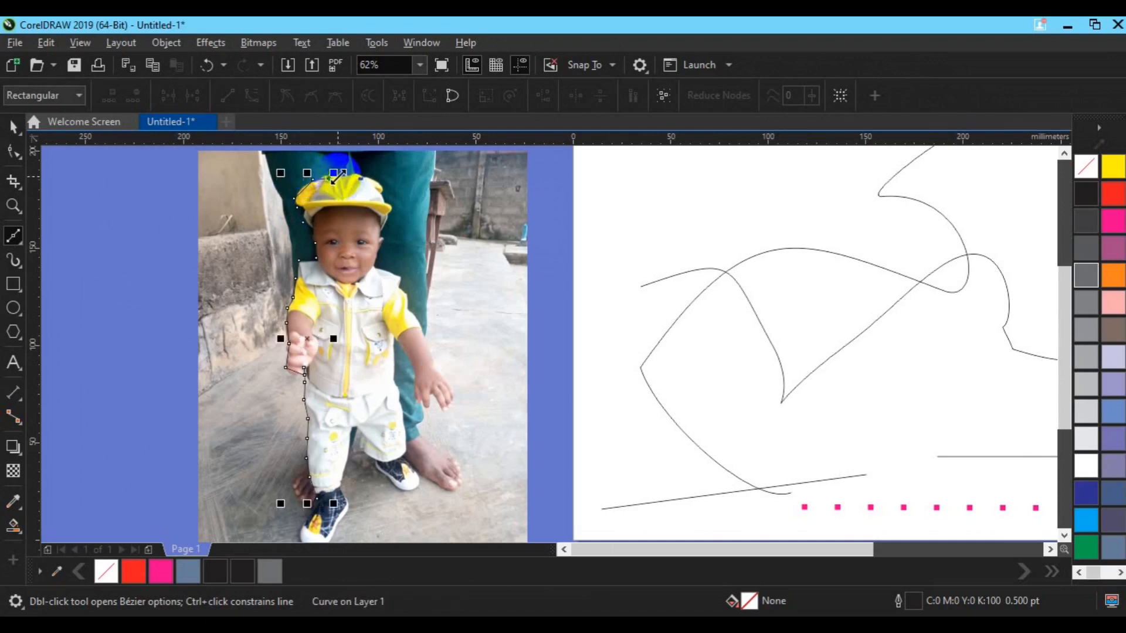
pyautogui.click(343, 175)
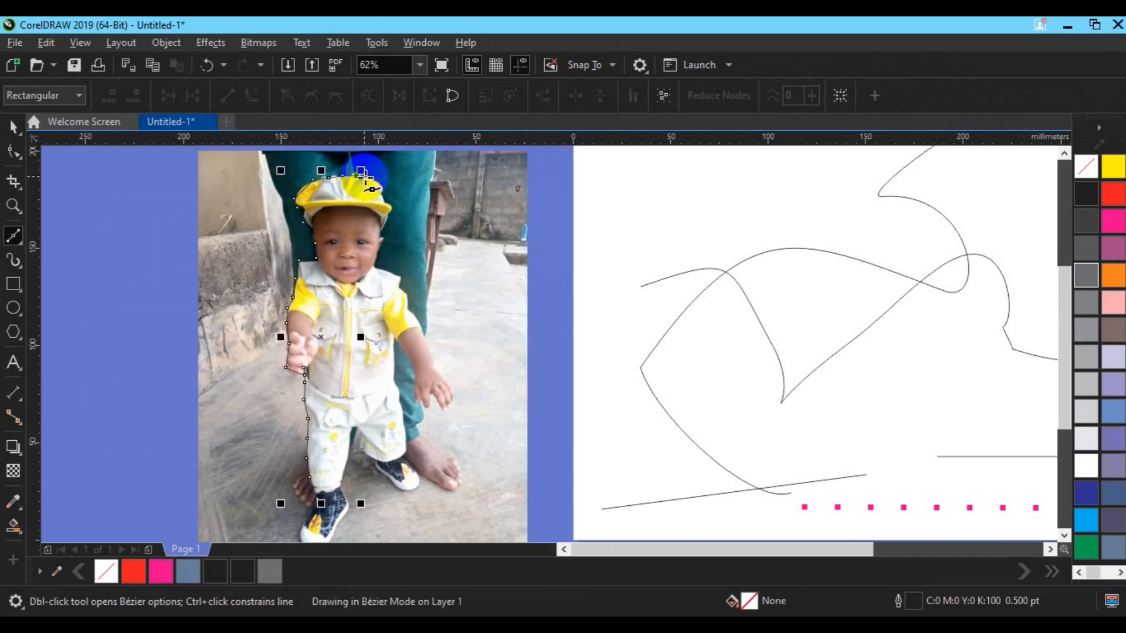
pyautogui.click(368, 177)
pyautogui.click(379, 181)
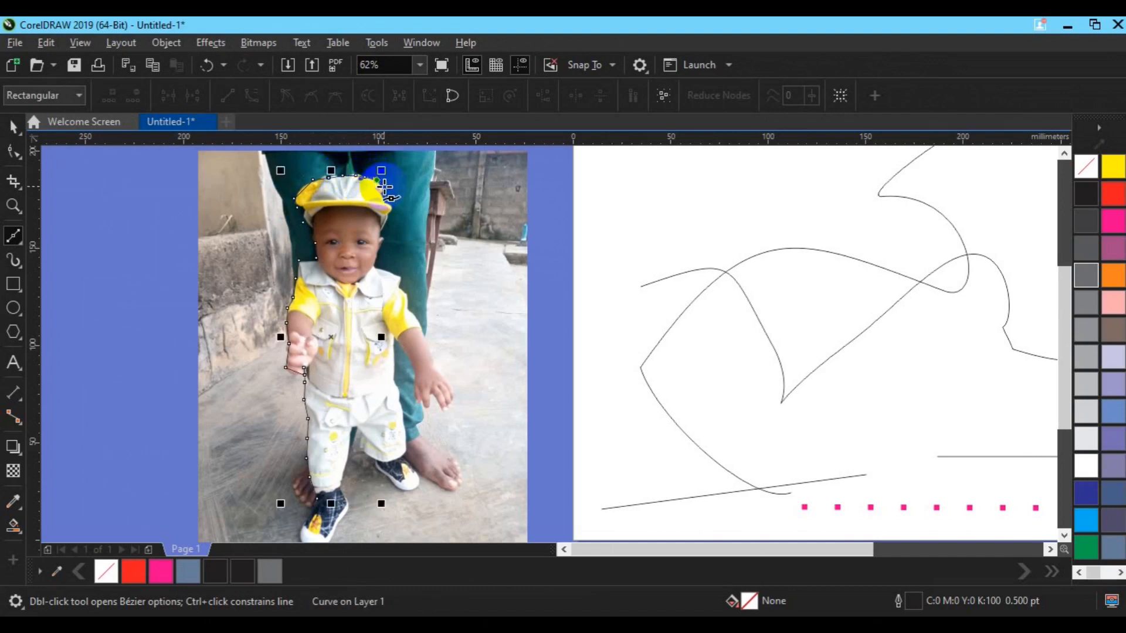
# - Trace the outline down the far side of the cap and around the end of its brim
pyautogui.click(384, 188)
pyautogui.click(384, 190)
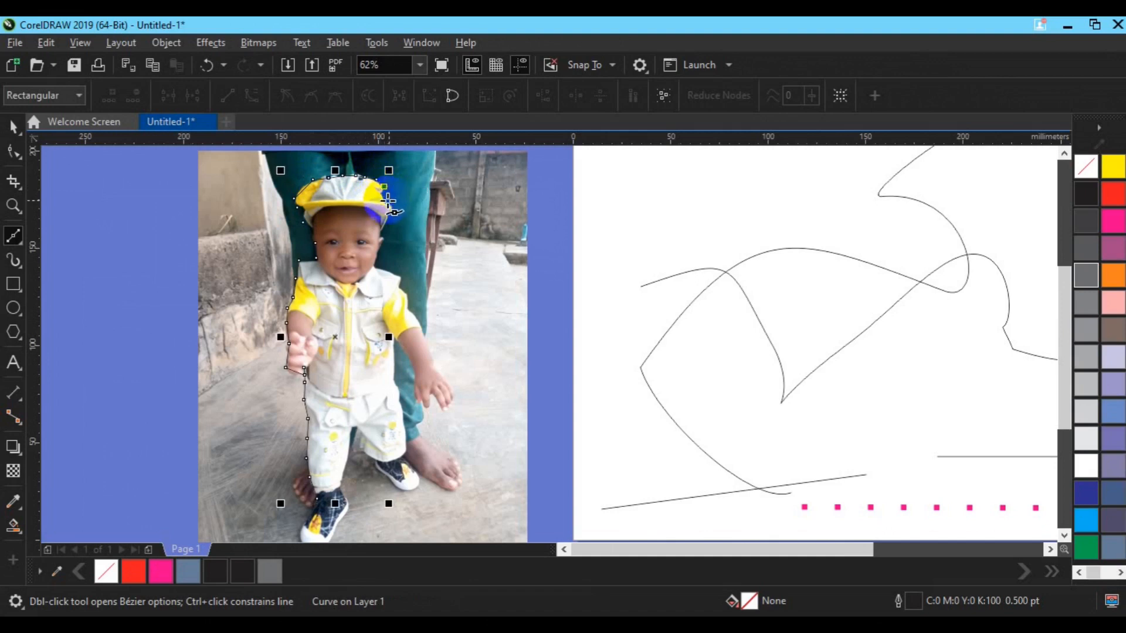
pyautogui.click(384, 197)
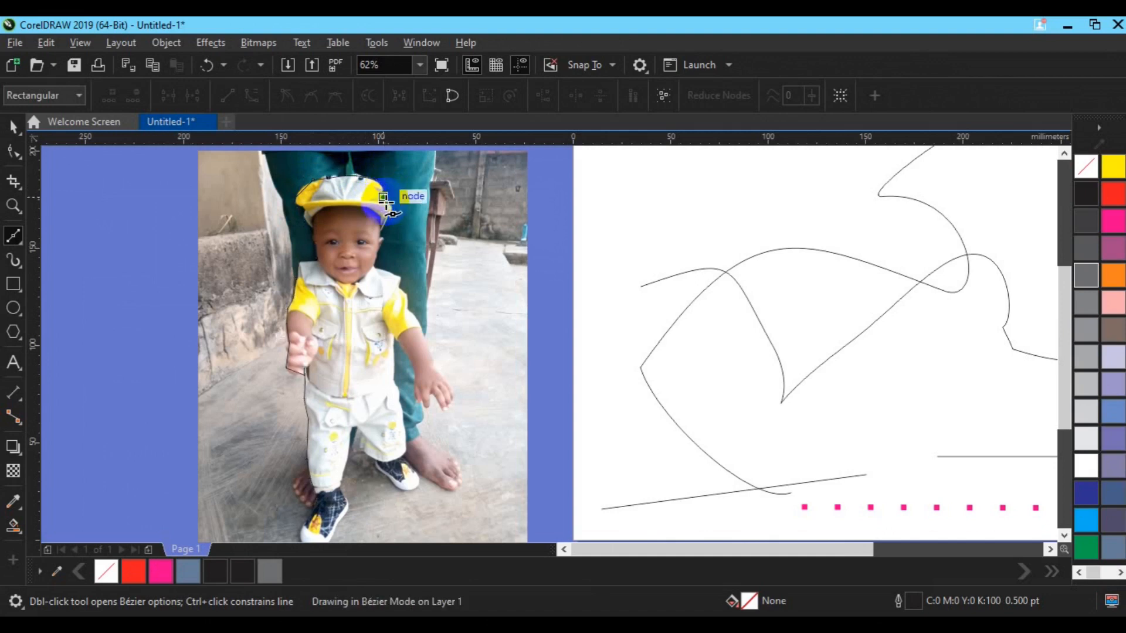
pyautogui.click(393, 204)
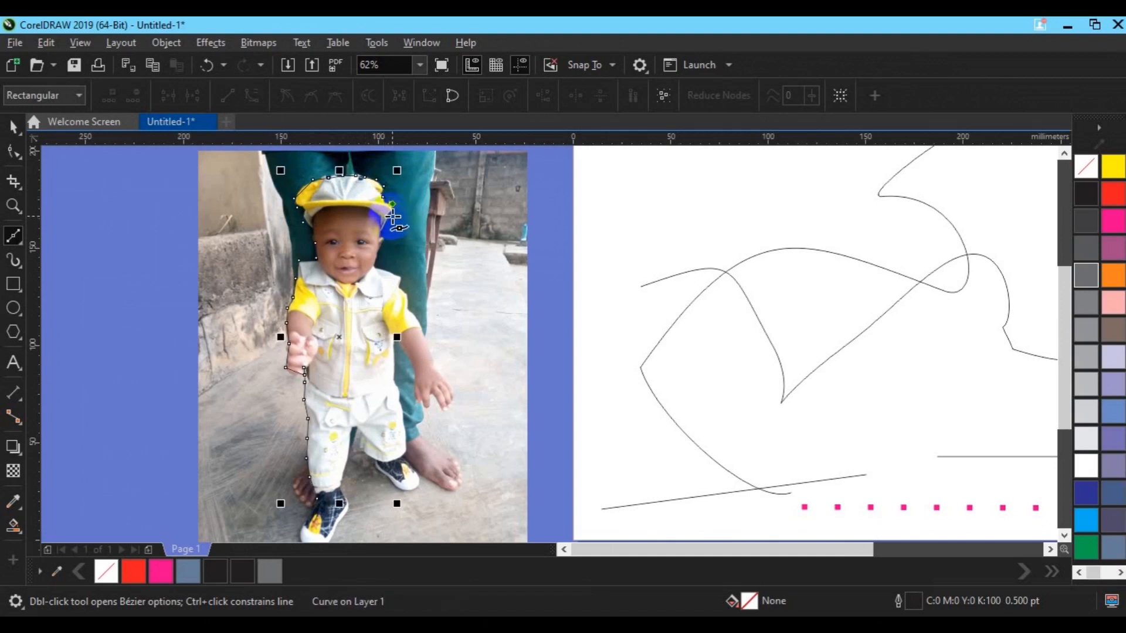
pyautogui.click(391, 216)
pyautogui.click(391, 217)
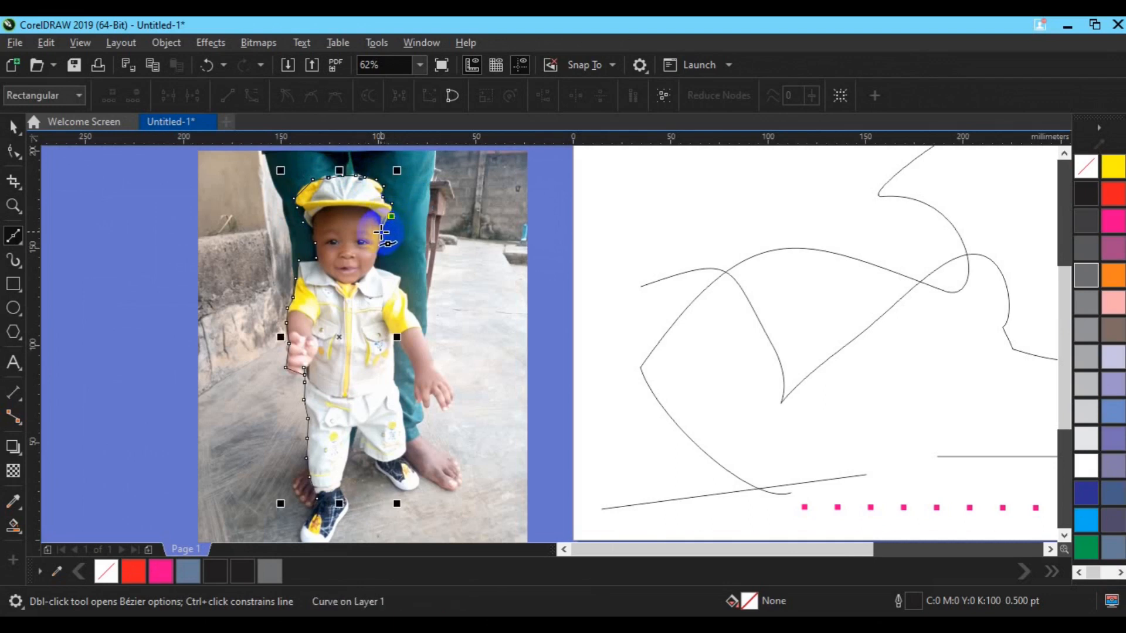
# - Continue the outline from the brim down past the ear and cheek to the far side of the collar
pyautogui.click(381, 234)
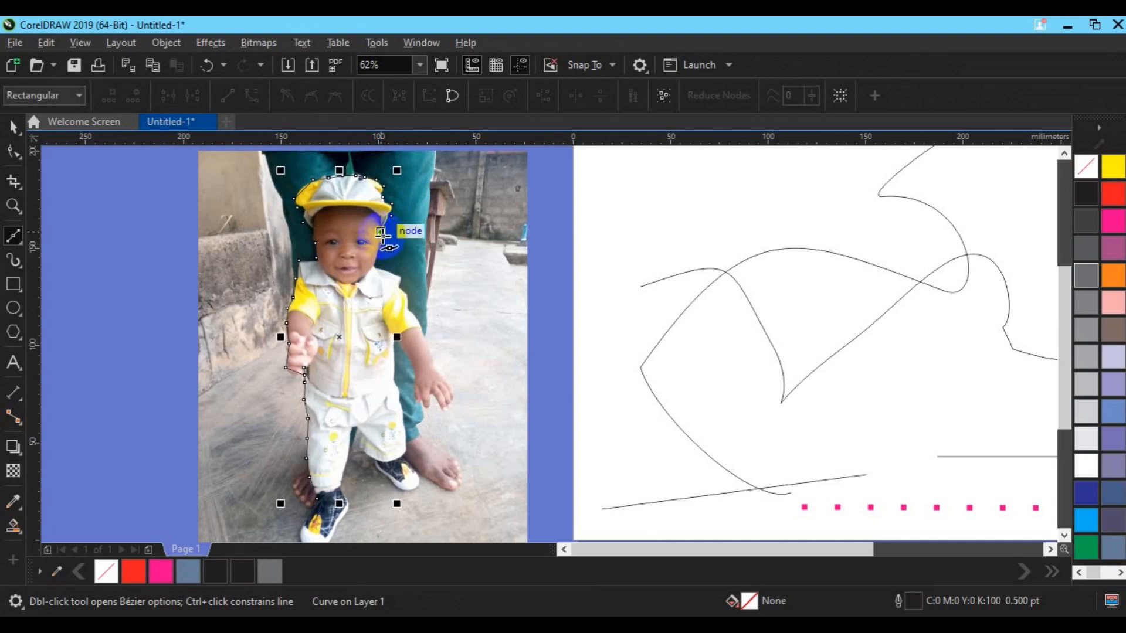
pyautogui.click(387, 240)
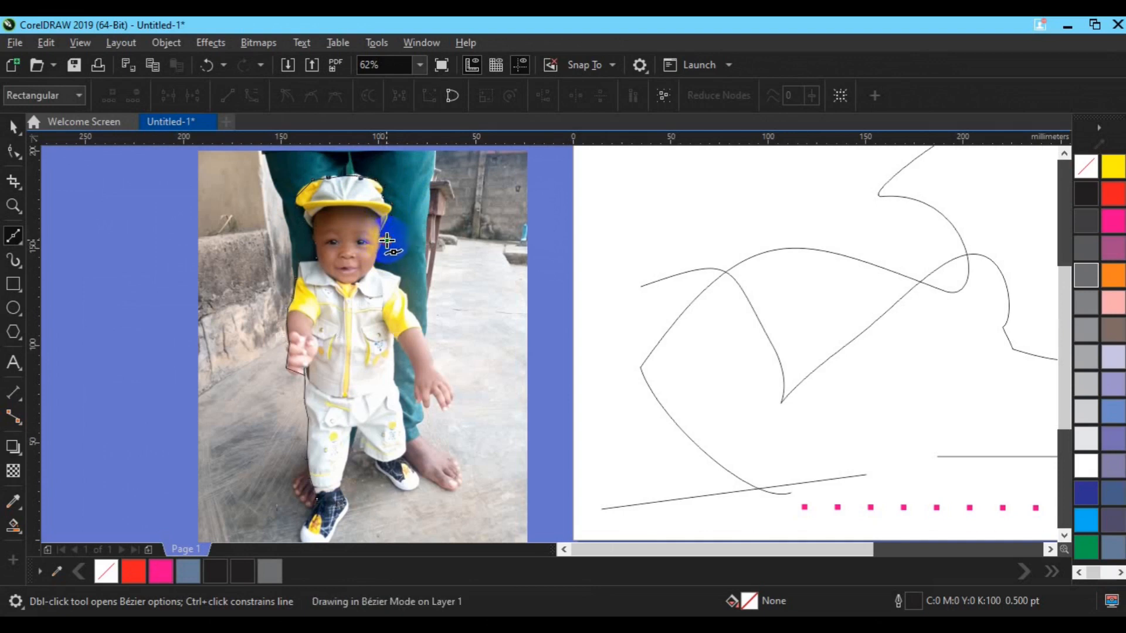
pyautogui.click(380, 255)
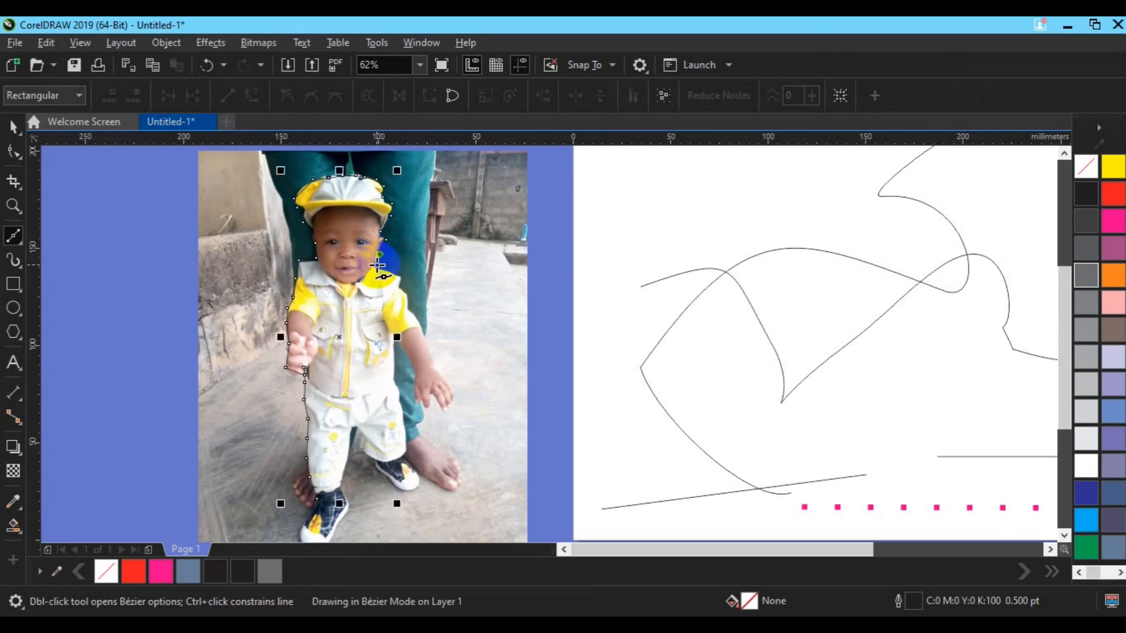
pyautogui.click(378, 266)
pyautogui.click(387, 273)
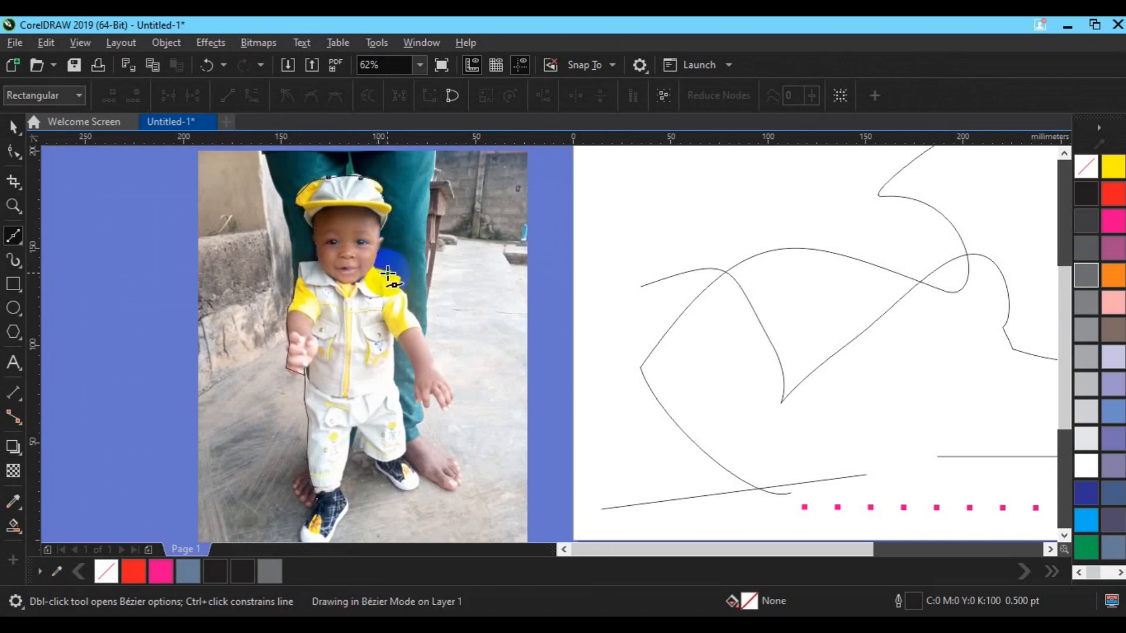
# - Trace the outline along the far shoulder, arm, lowered hand, trousers and rear shoe to the sole of the front shoe
pyautogui.click(398, 276)
pyautogui.click(398, 292)
pyautogui.click(406, 297)
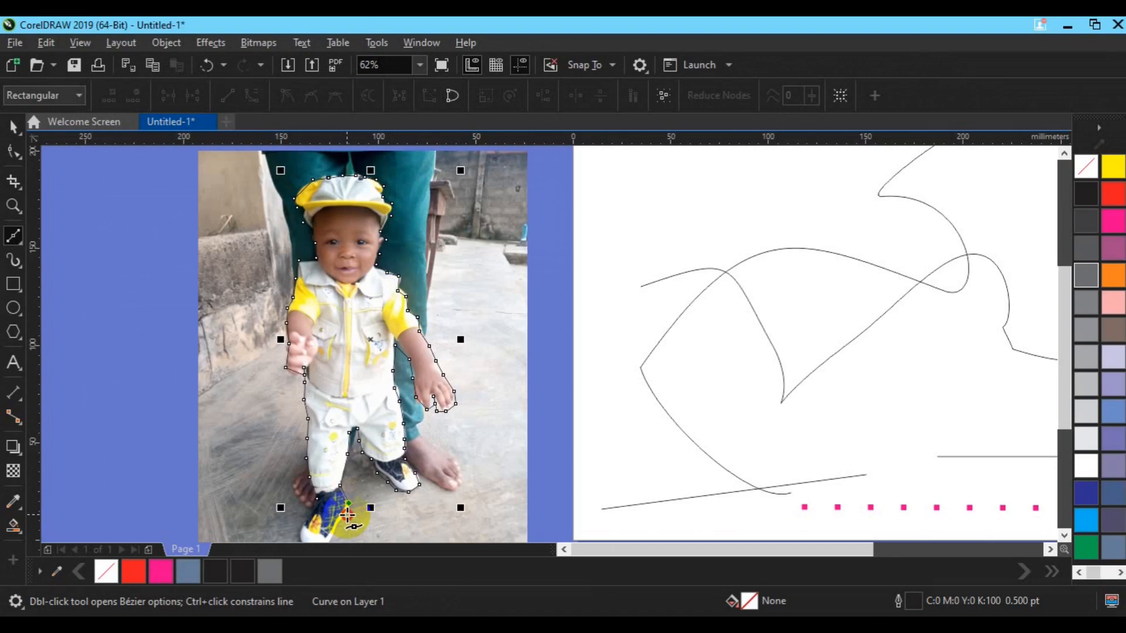
pyautogui.click(348, 515)
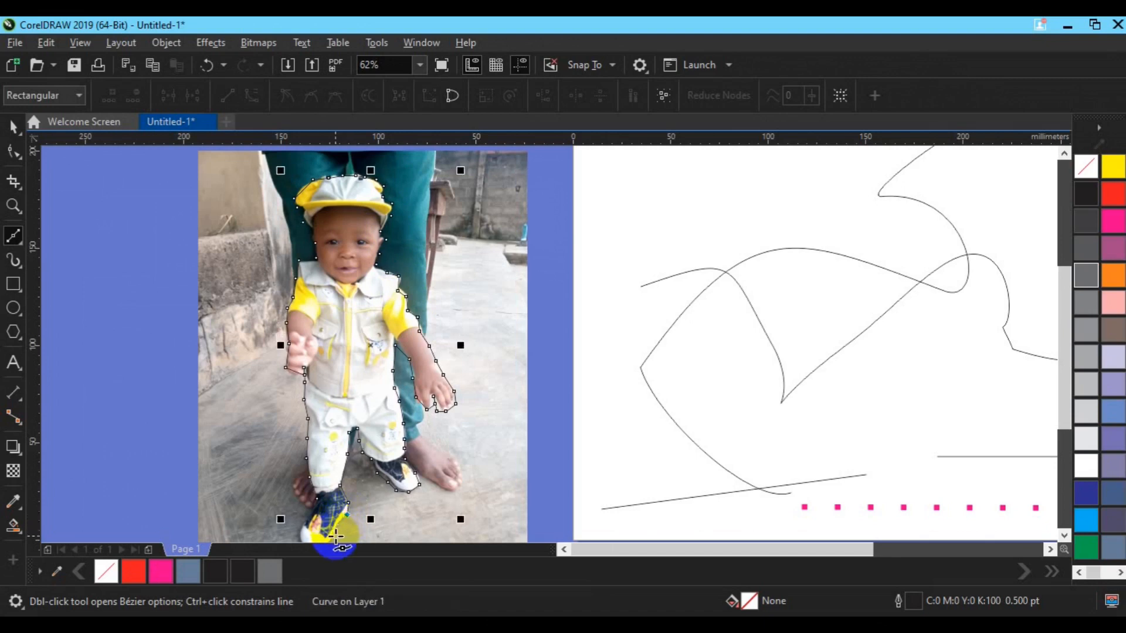
pyautogui.click(333, 537)
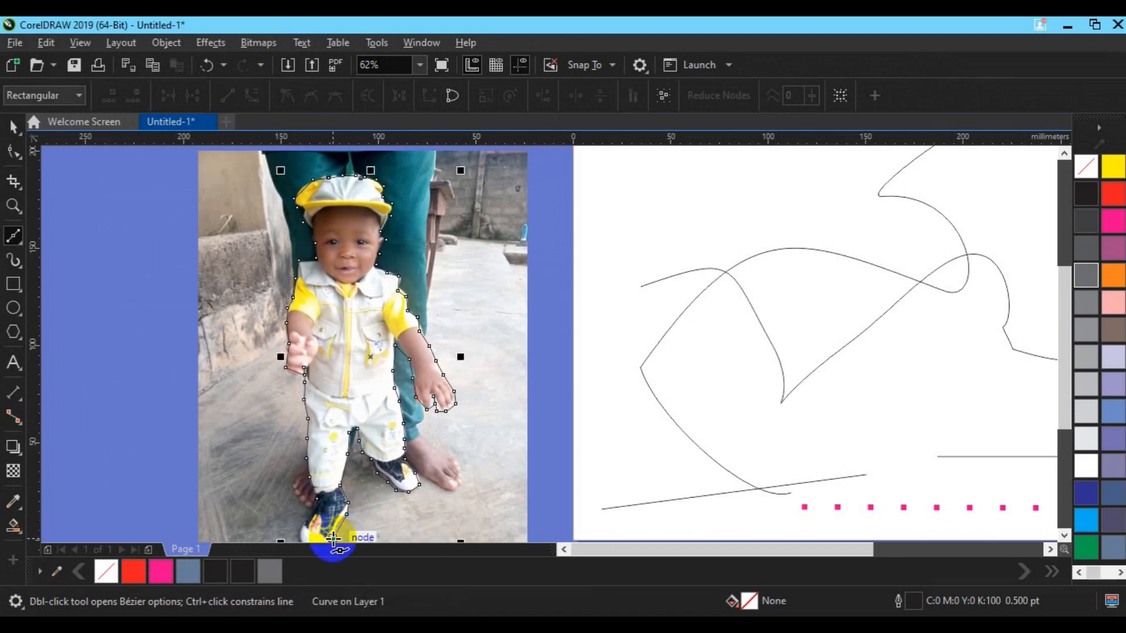
# - Trace around the toe of the front shoe and close the Bézier outline at its starting node
pyautogui.scroll(-1, 333, 537)
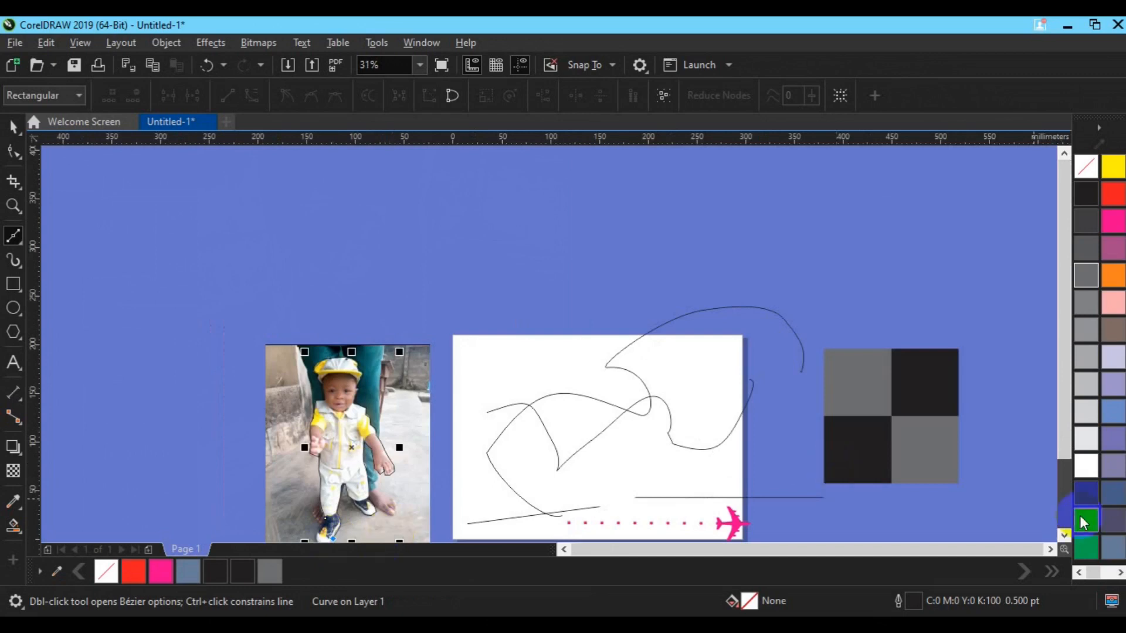
pyautogui.click(1064, 535)
pyautogui.click(1065, 535)
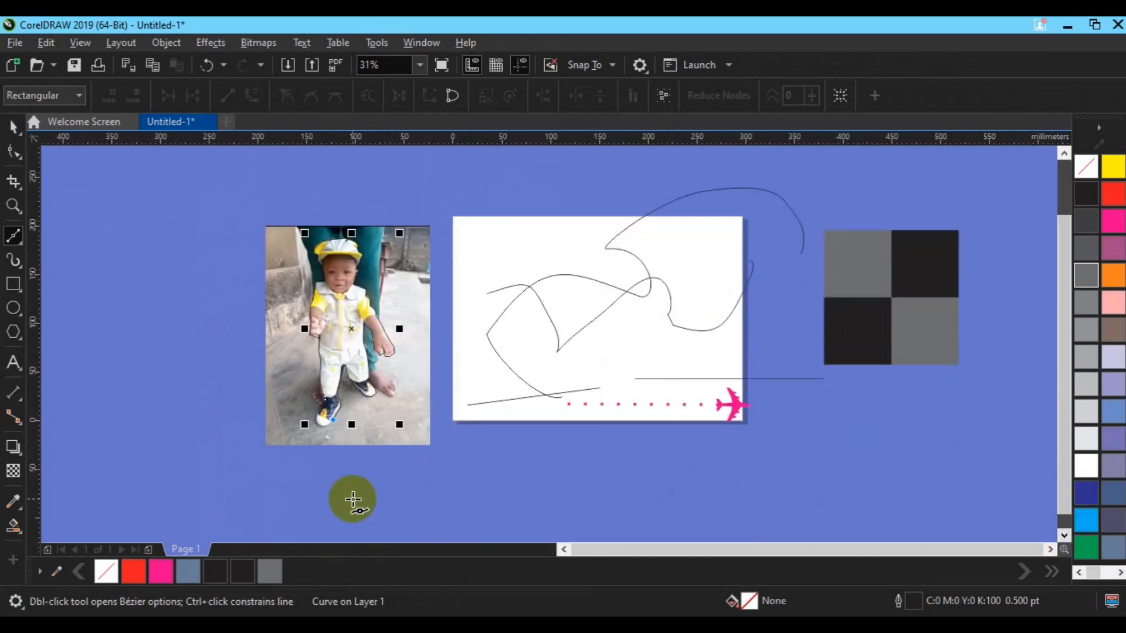
pyautogui.click(316, 425)
pyautogui.click(325, 403)
pyautogui.click(325, 404)
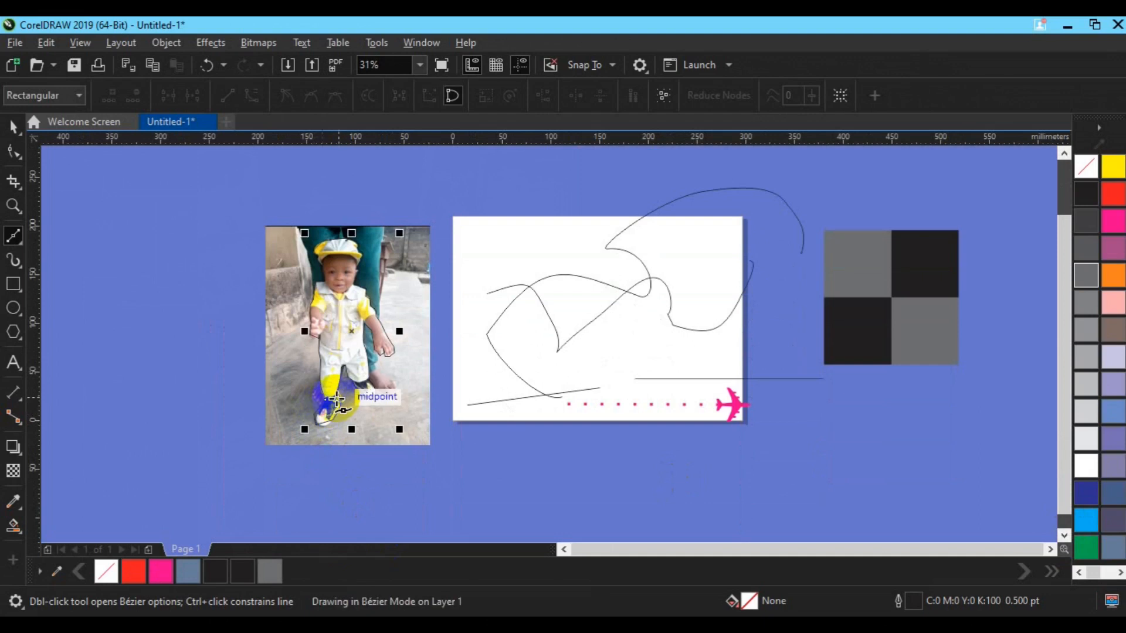
# - Move the finished outline off the child to about X -28 mm, Y 96 mm, overlapping the page's edge
pyautogui.press('space')
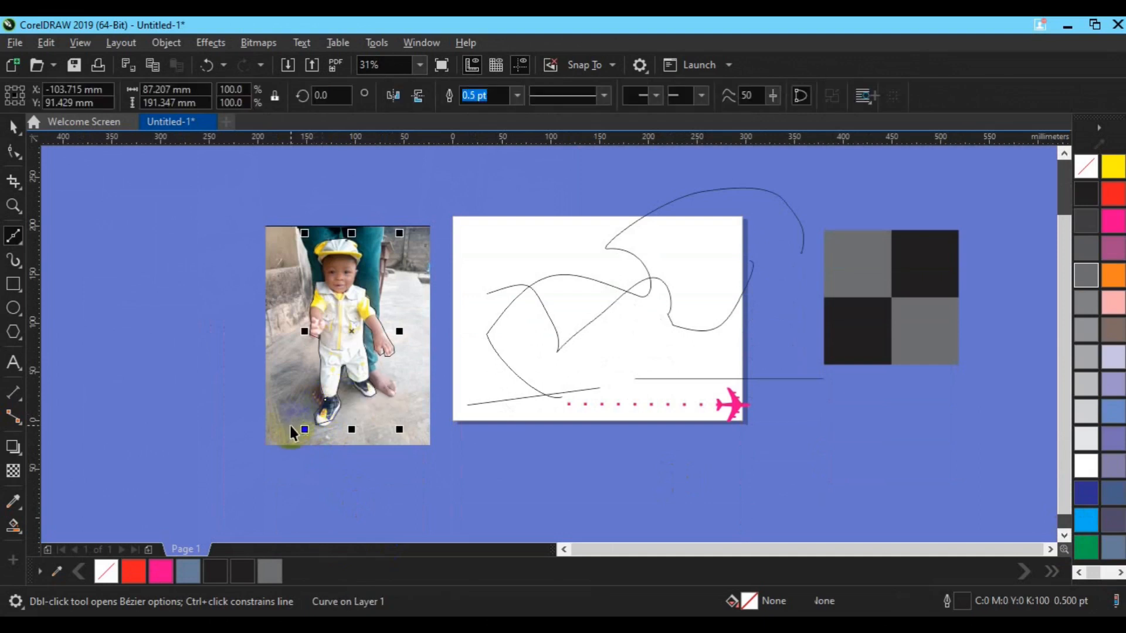
pyautogui.click(425, 329)
pyautogui.moveTo(425, 329); pyautogui.dragTo(426, 328)
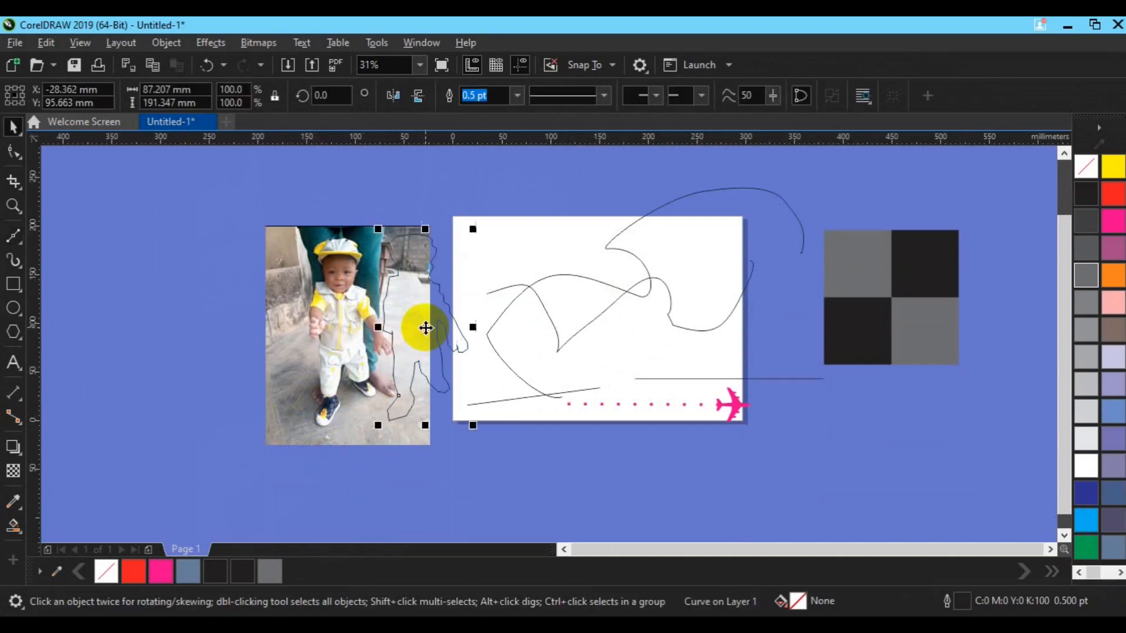
# - Undo the outline's last move, and use the Shape tool to adjust its nodes at the lowered hand and the front shoe's toe
pyautogui.hotkey('ctrl', 'z')
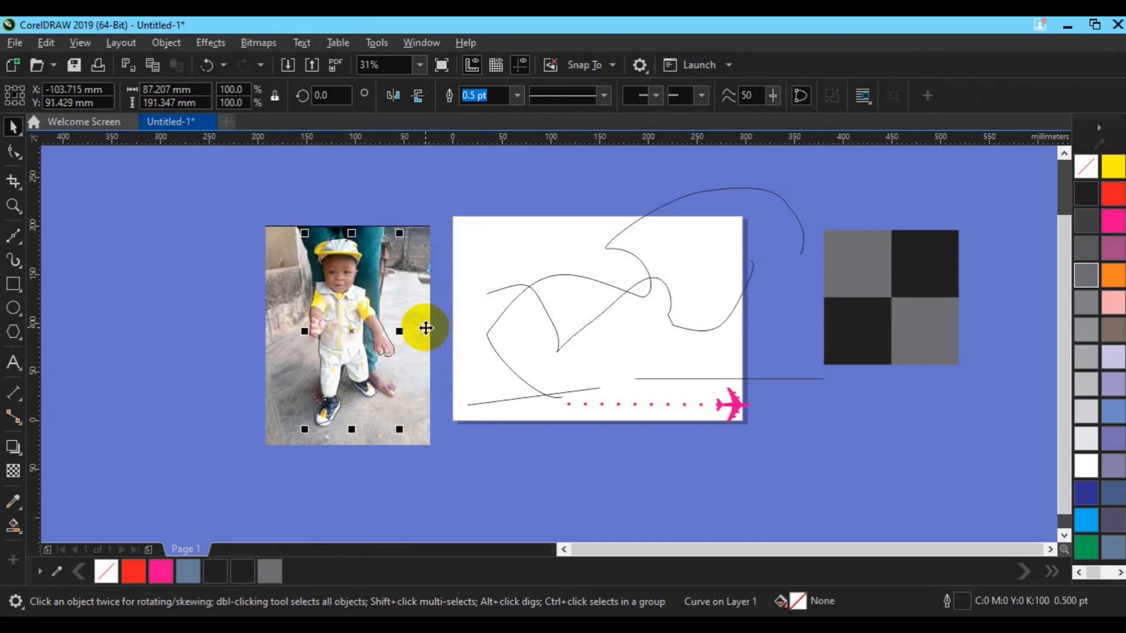
pyautogui.scroll(1, 375, 302)
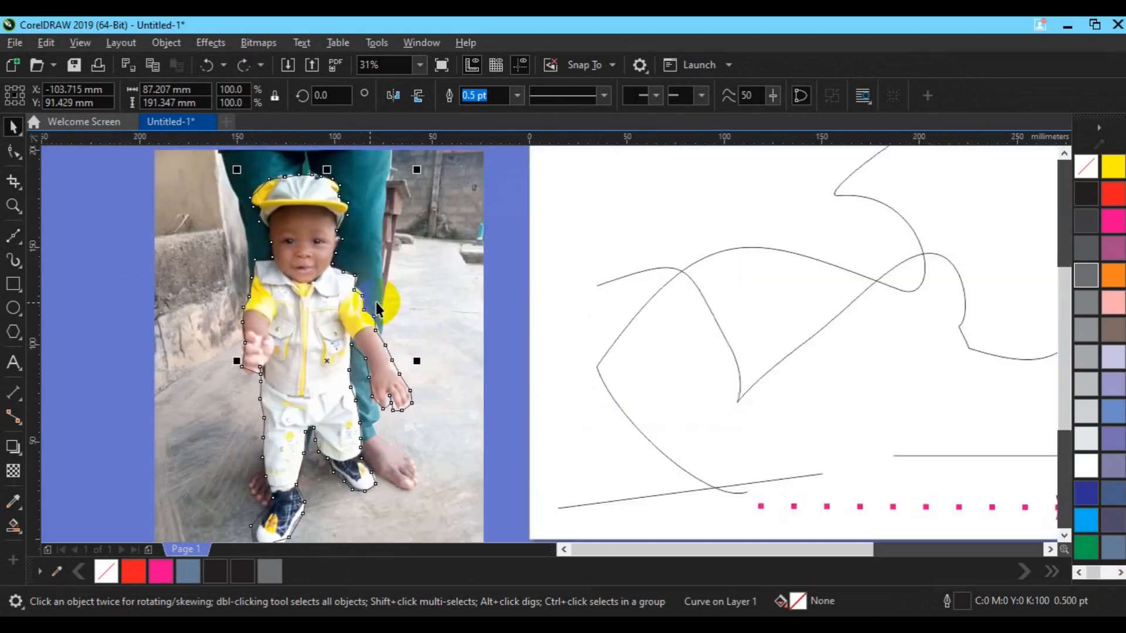
pyautogui.click(14, 153)
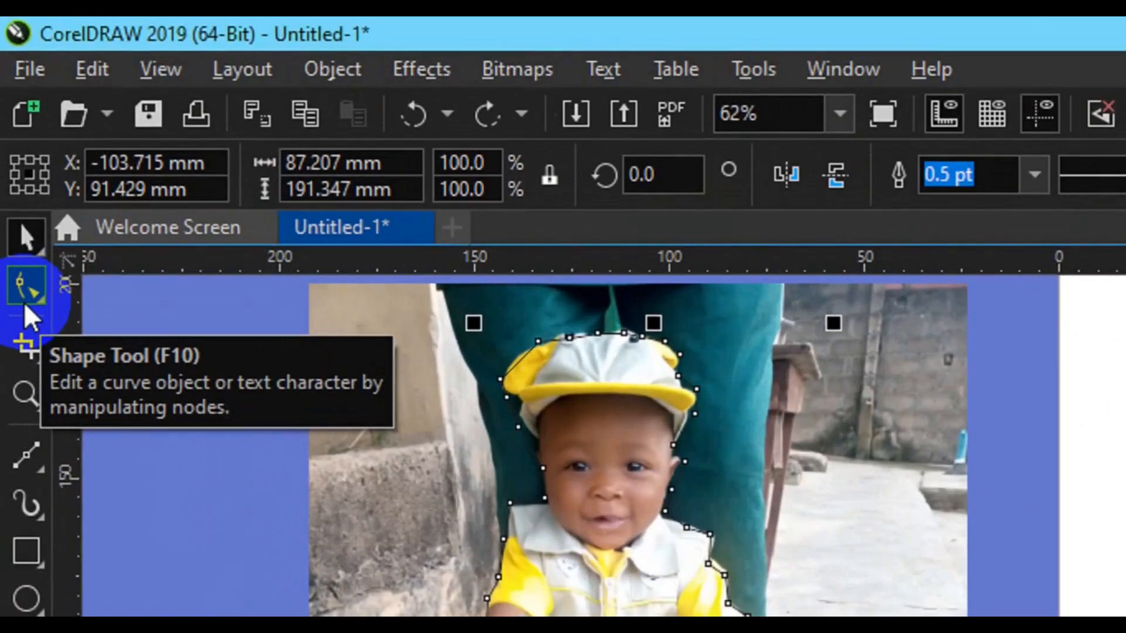
pyautogui.click(24, 305)
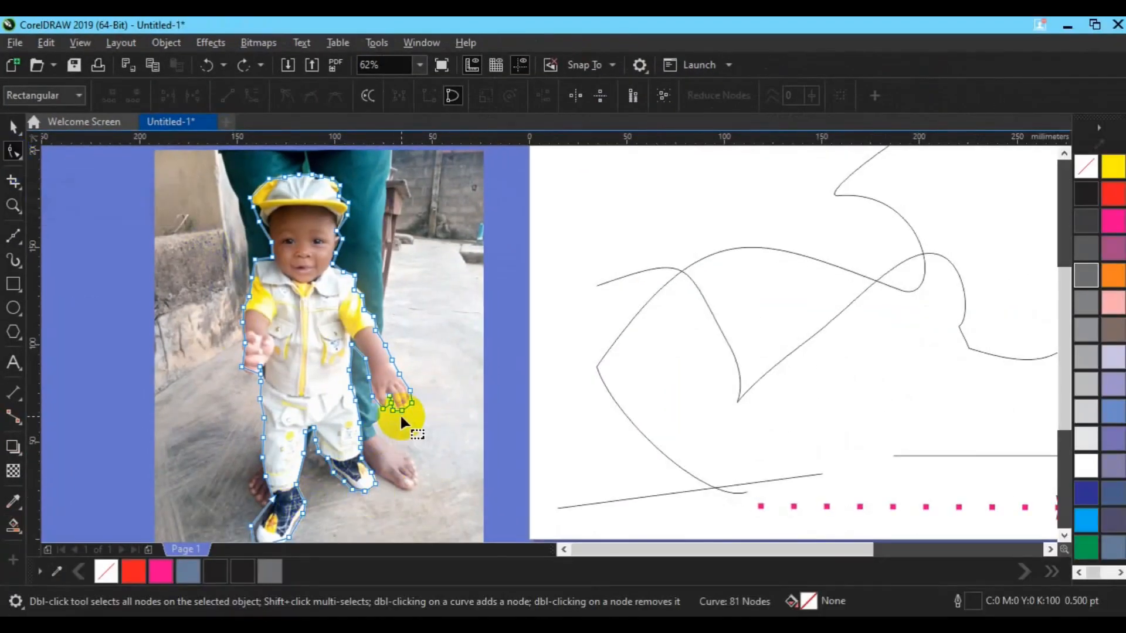
pyautogui.moveTo(391, 402); pyautogui.dragTo(386, 400)
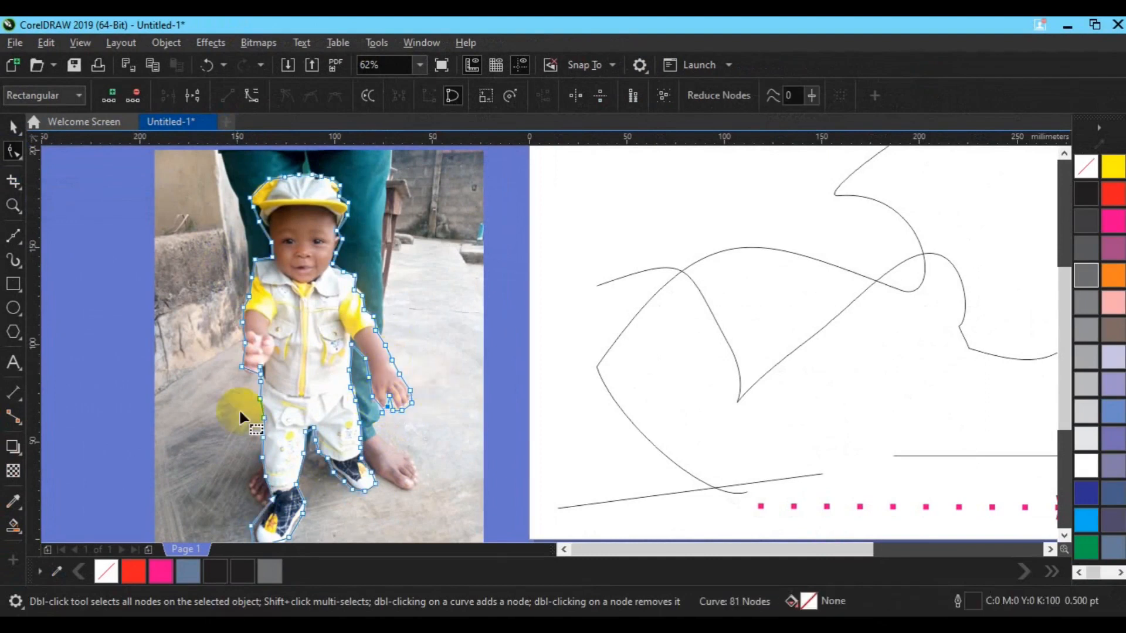
pyautogui.click(251, 527)
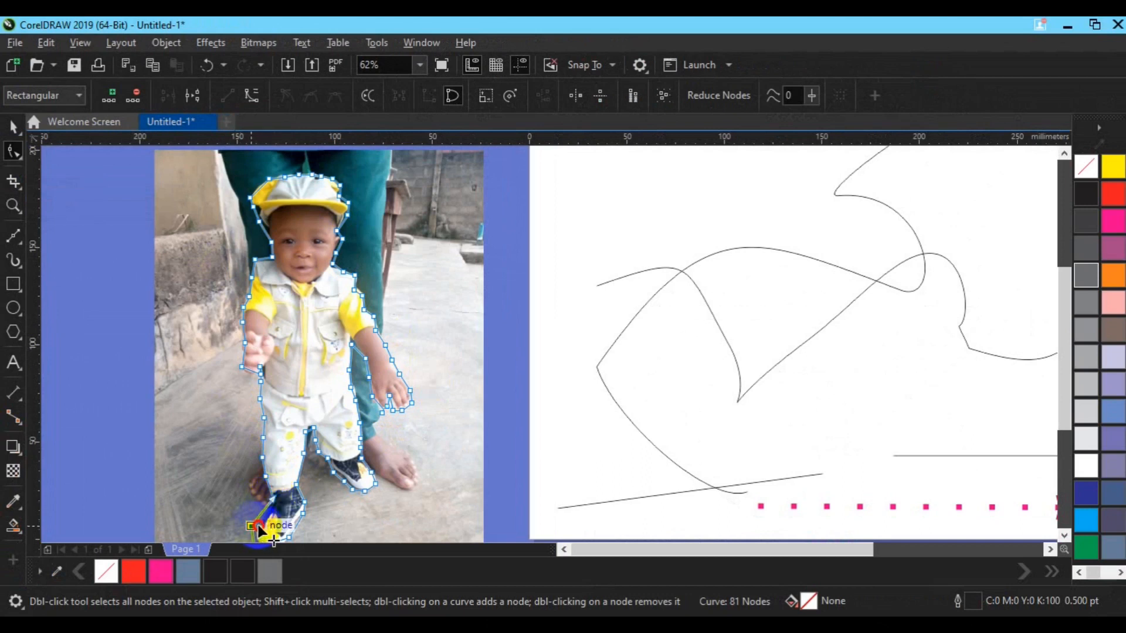
pyautogui.moveTo(259, 528); pyautogui.dragTo(262, 532)
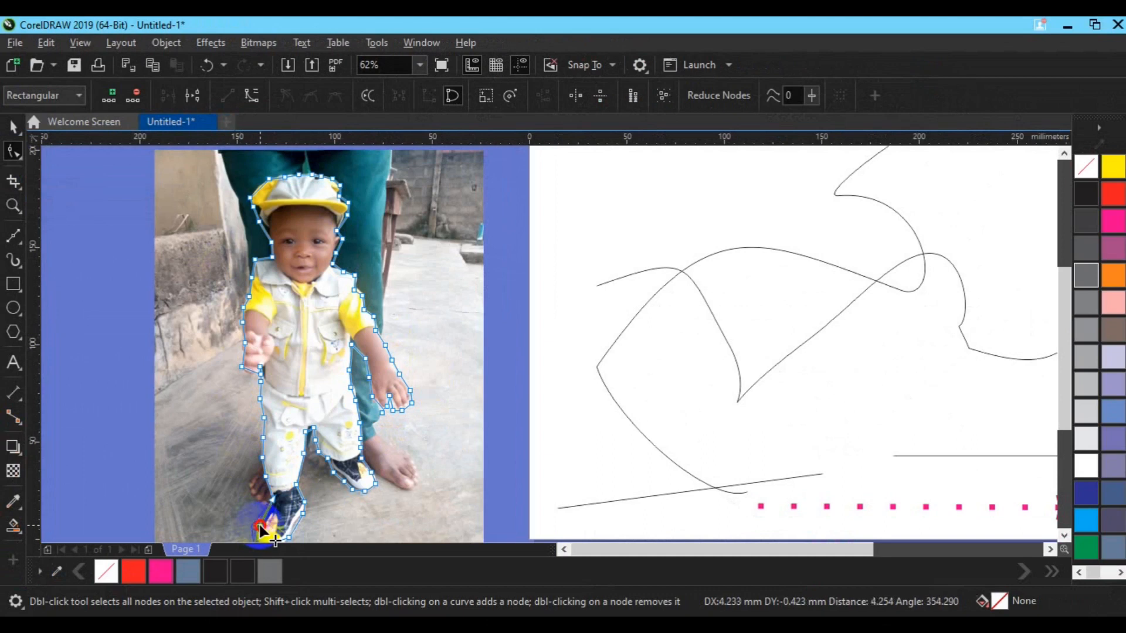
pyautogui.moveTo(261, 532); pyautogui.dragTo(262, 532)
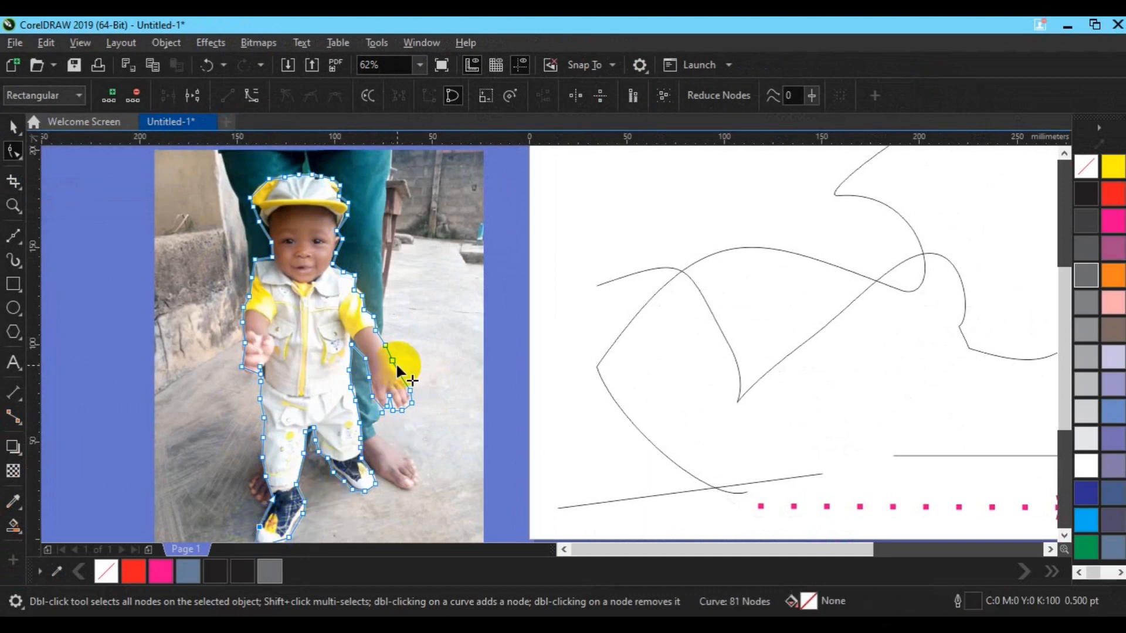
pyautogui.press('space')
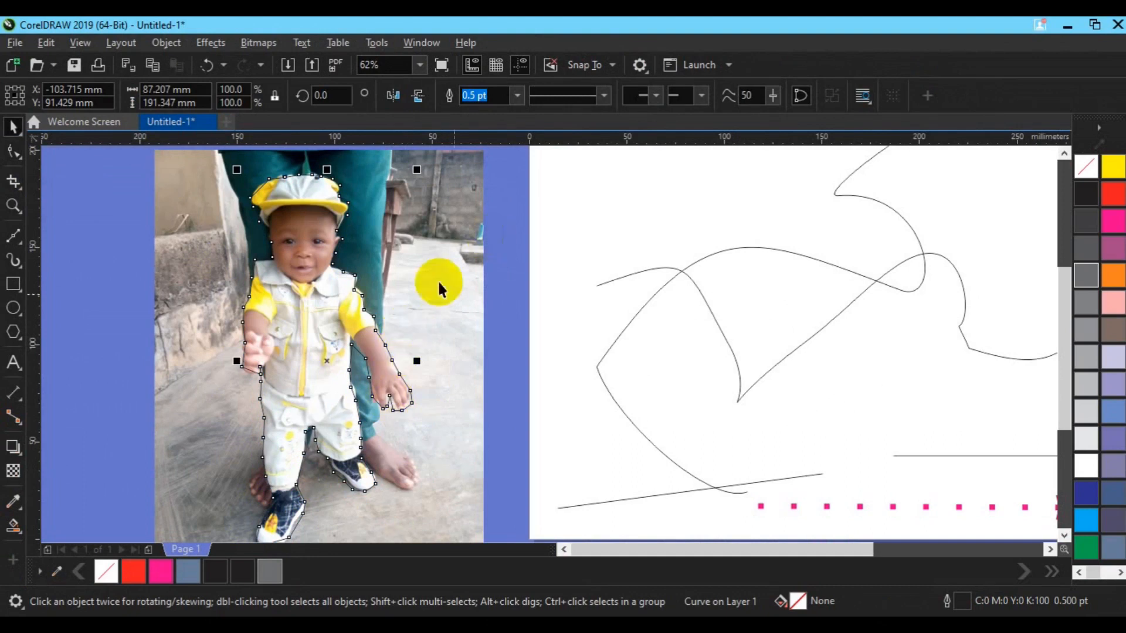
# - Unlock the child's photo and move it off the traced outline to about X -12 mm, Y 87.7 mm
pyautogui.click(484, 296)
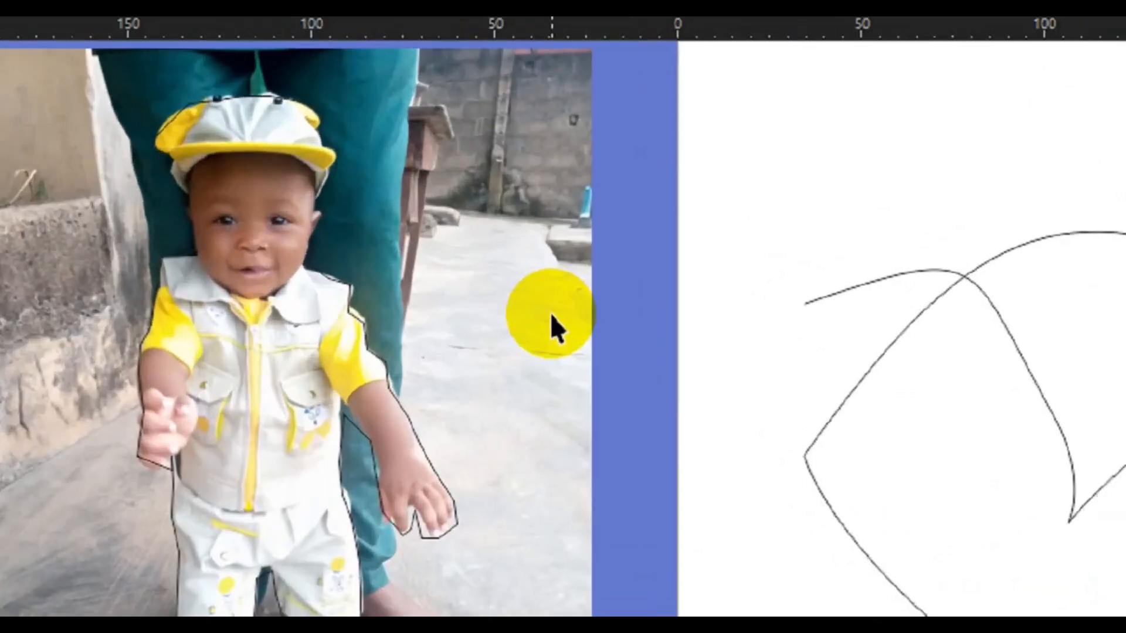
pyautogui.rightClick(461, 292)
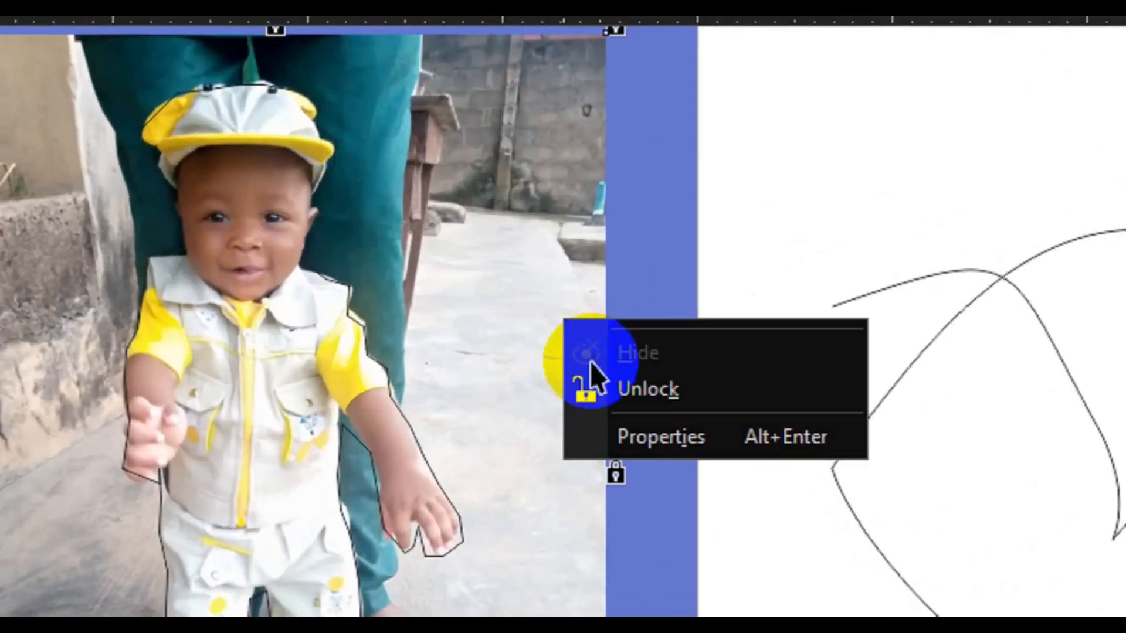
pyautogui.click(630, 390)
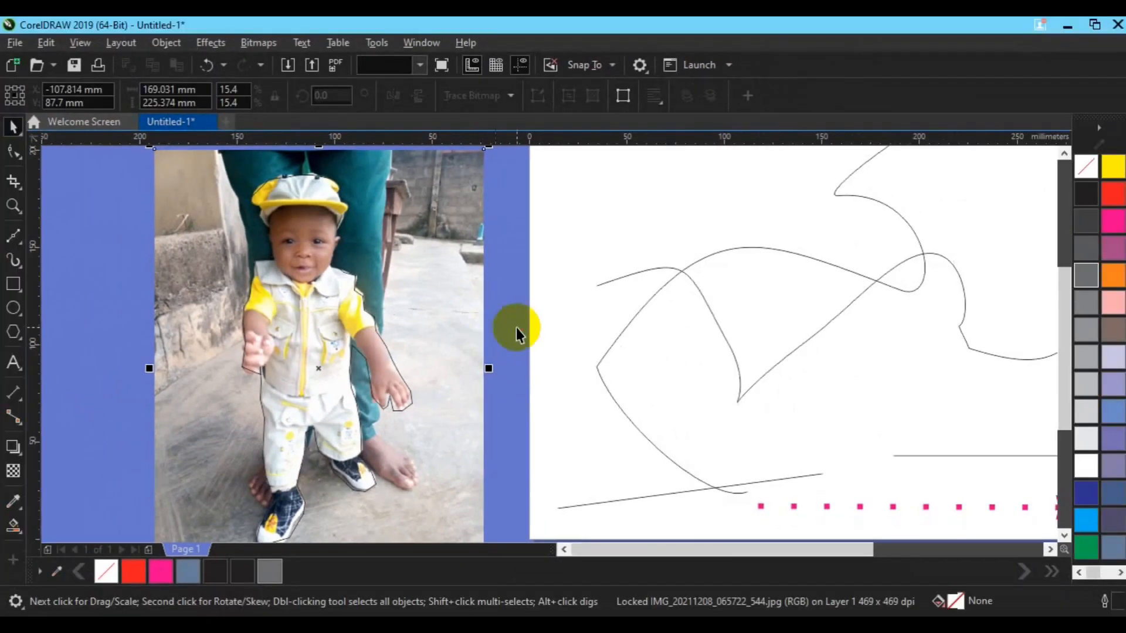
pyautogui.click(528, 333)
pyautogui.click(471, 334)
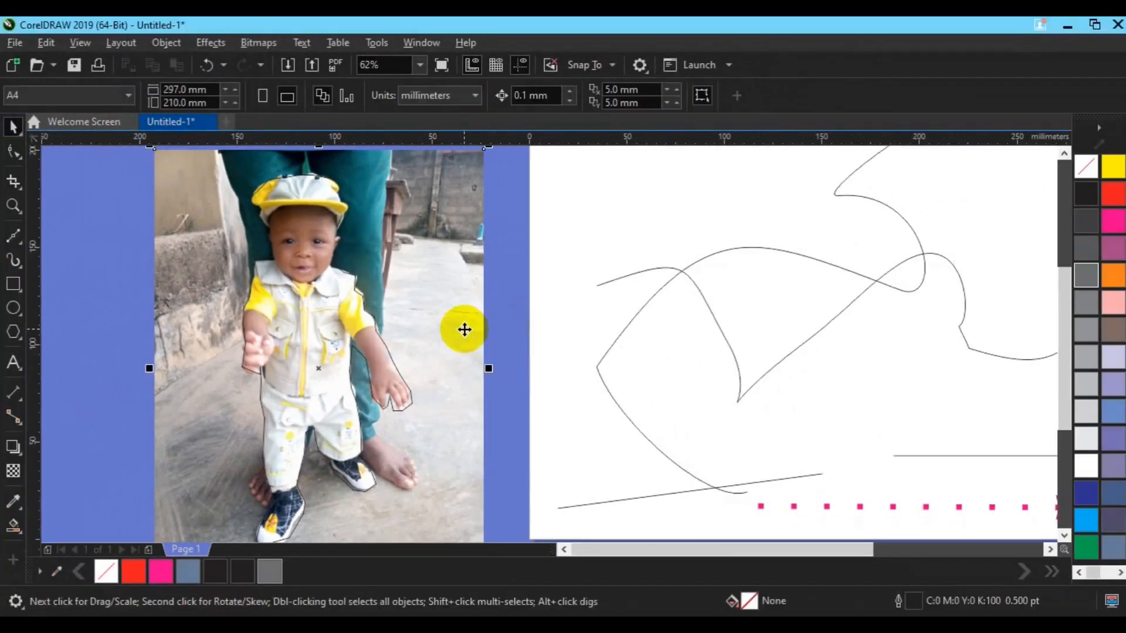
pyautogui.moveTo(465, 330); pyautogui.dragTo(649, 314)
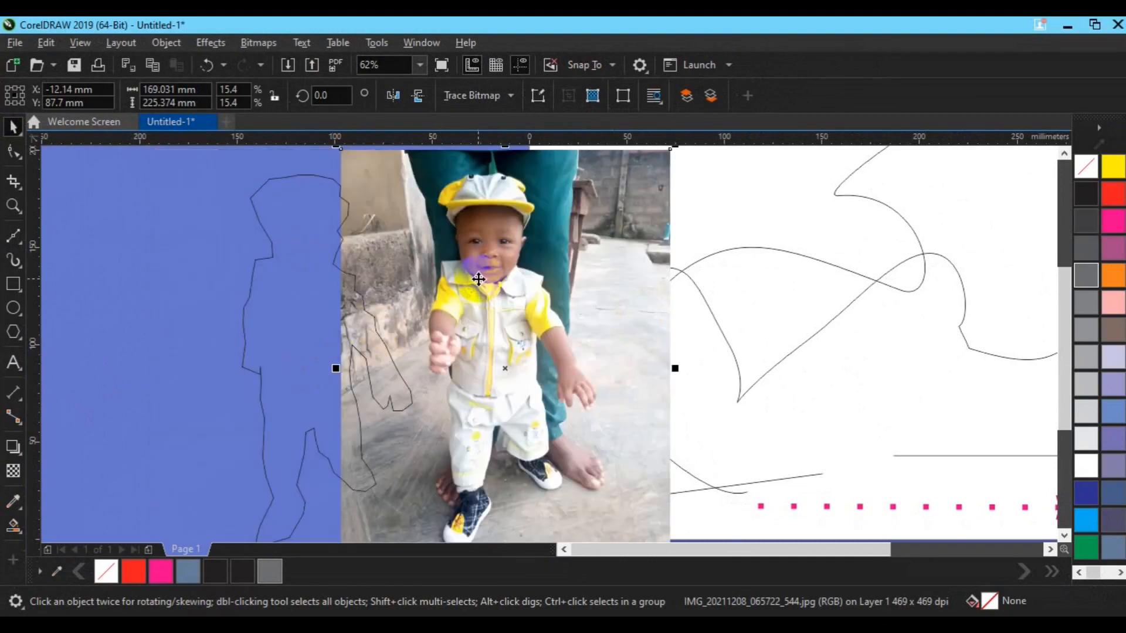
# - PowerClip the photo inside the traced outline as its frame
pyautogui.click(489, 287)
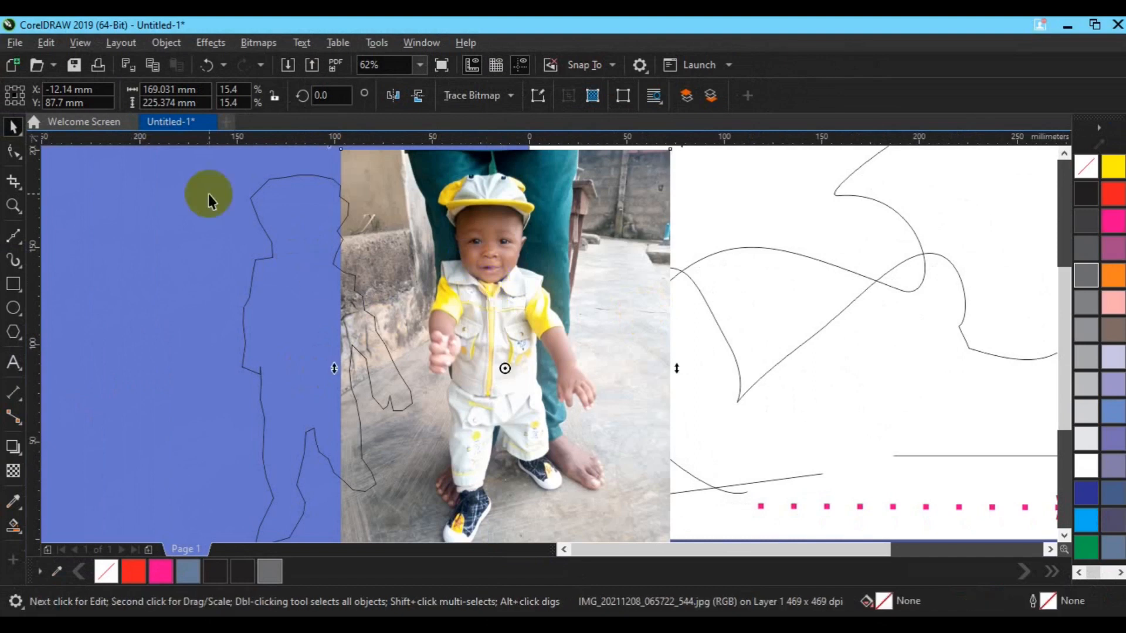
pyautogui.click(168, 43)
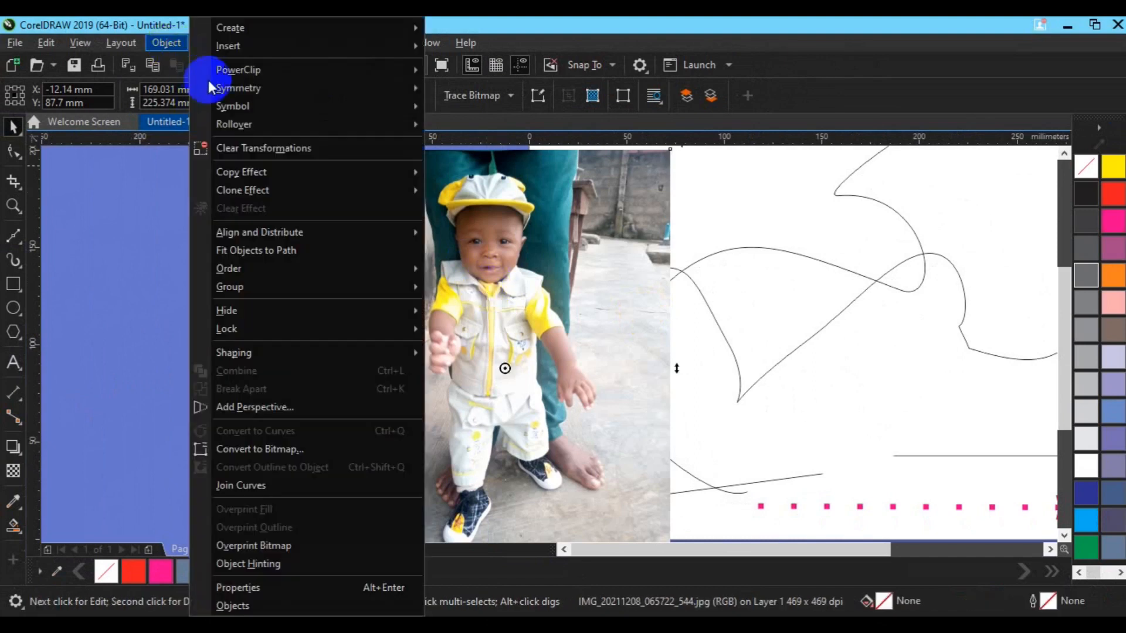
pyautogui.moveTo(231, 68)
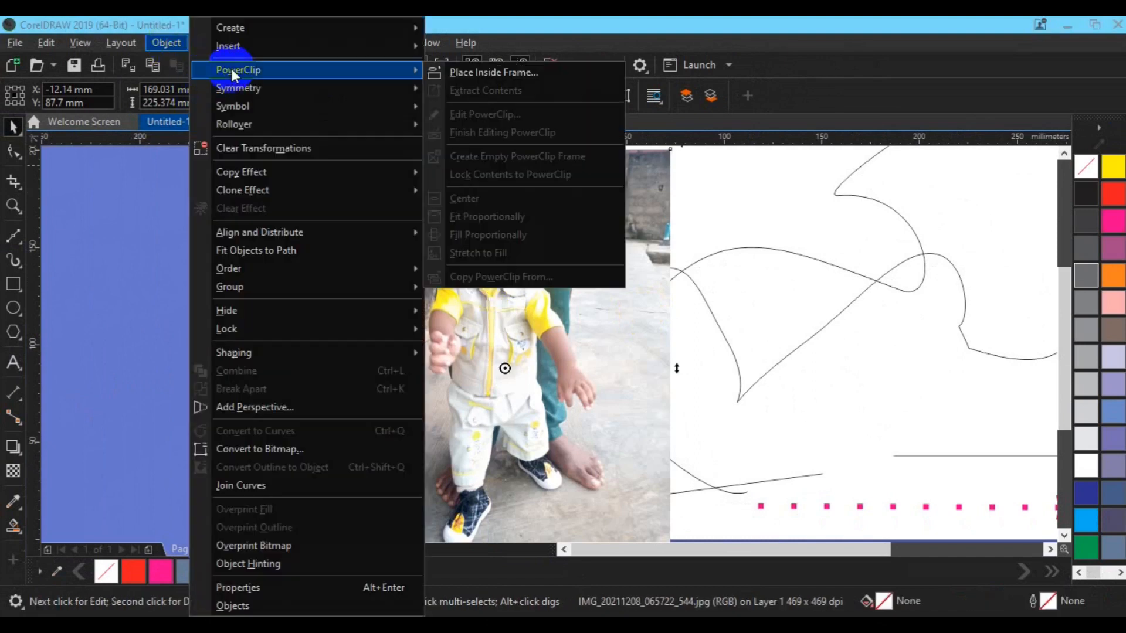
pyautogui.click(482, 72)
pyautogui.click(291, 264)
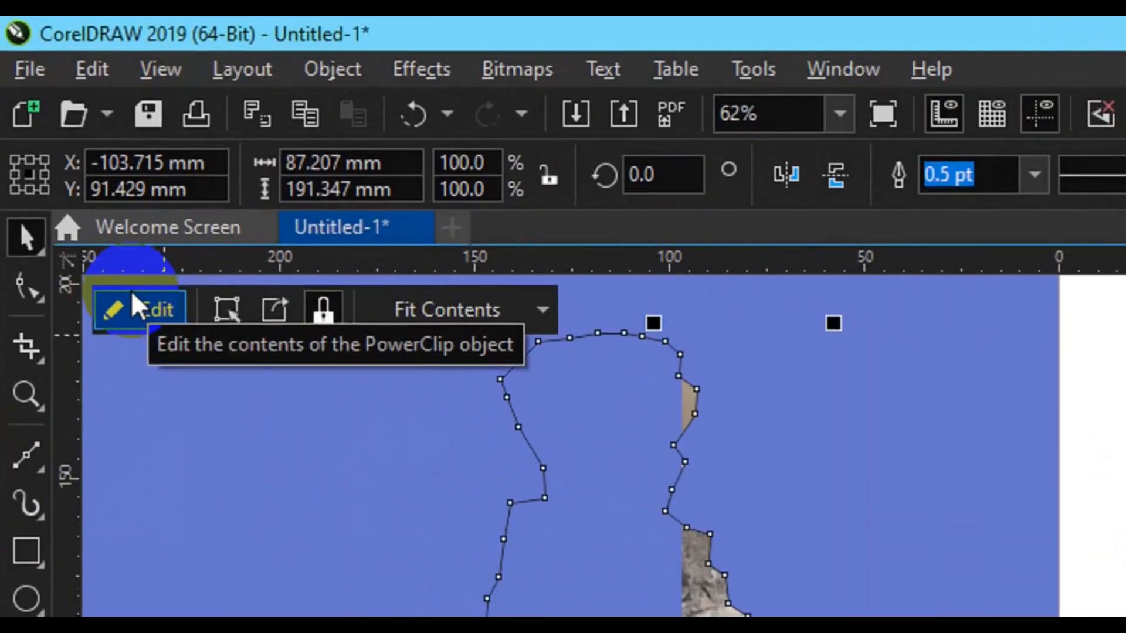
# - Open the PowerClip contents for editing and move the photo back under the outline to about X -109 mm, Y 87.7 mm
pyautogui.click(66, 155)
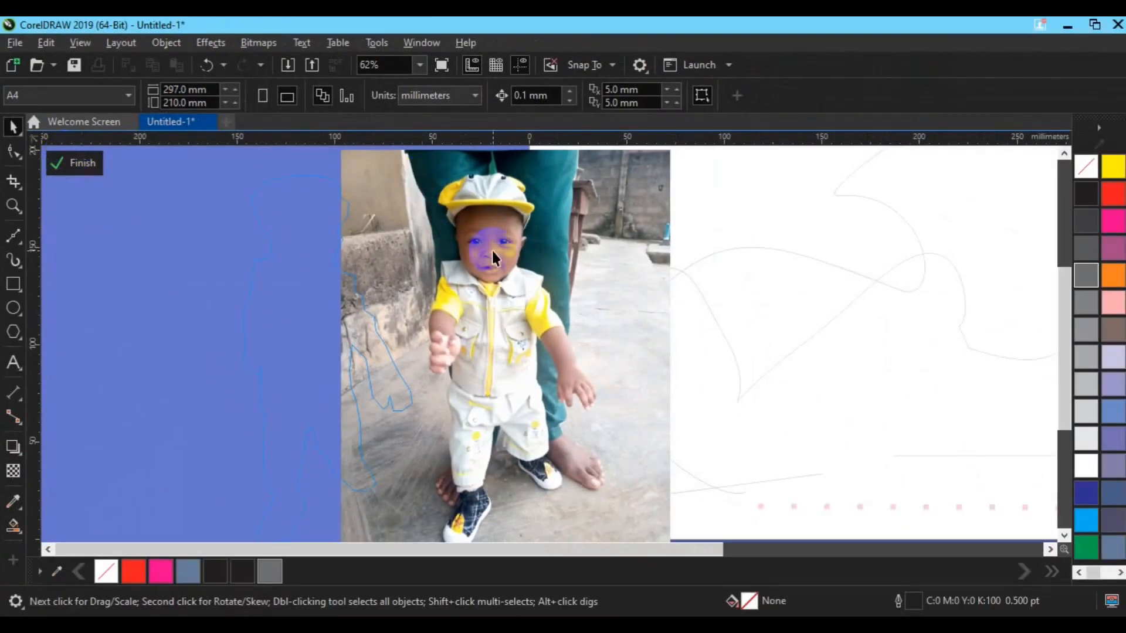
pyautogui.click(492, 251)
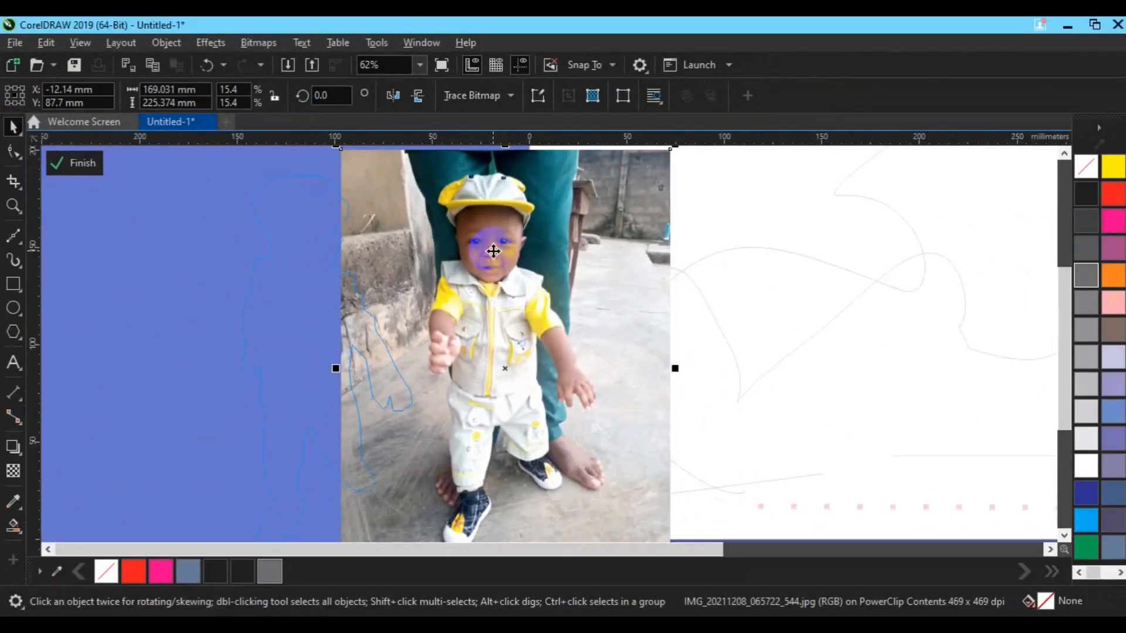
pyautogui.moveTo(564, 318); pyautogui.dragTo(446, 332)
pyautogui.moveTo(434, 259); pyautogui.dragTo(303, 252)
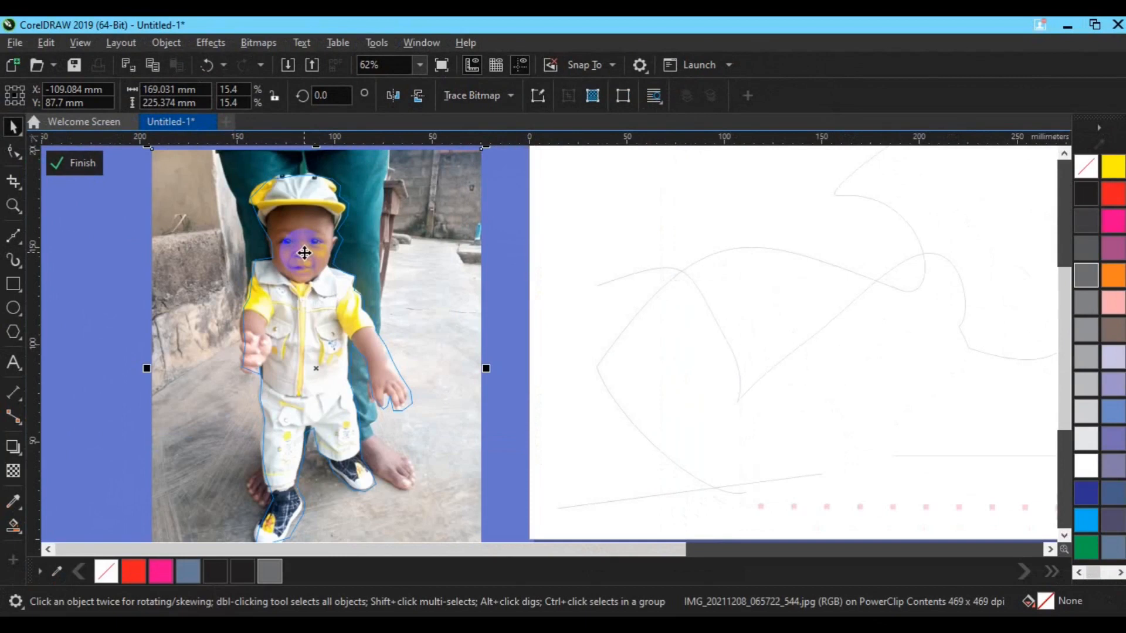
# - Nudge the photo to the right in small increments to align the child with the outline, and finish editing the PowerClip
pyautogui.press('Right')
pyautogui.press('Right')
pyautogui.press('Right')
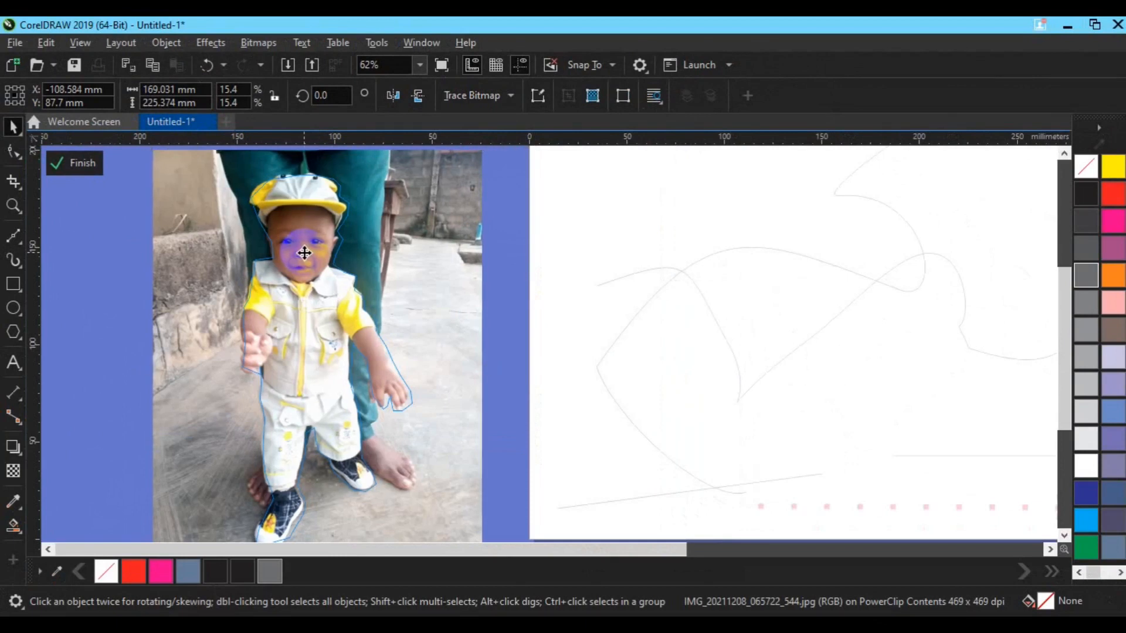
pyautogui.press('Right')
pyautogui.press('Right')
pyautogui.press('Right')
pyautogui.press('Right')
pyautogui.press('Right')
pyautogui.press('Right')
pyautogui.press('Right')
pyautogui.press('Right')
pyautogui.press('Right')
pyautogui.press('Right')
pyautogui.press('Right')
pyautogui.press('Right')
pyautogui.click(74, 165)
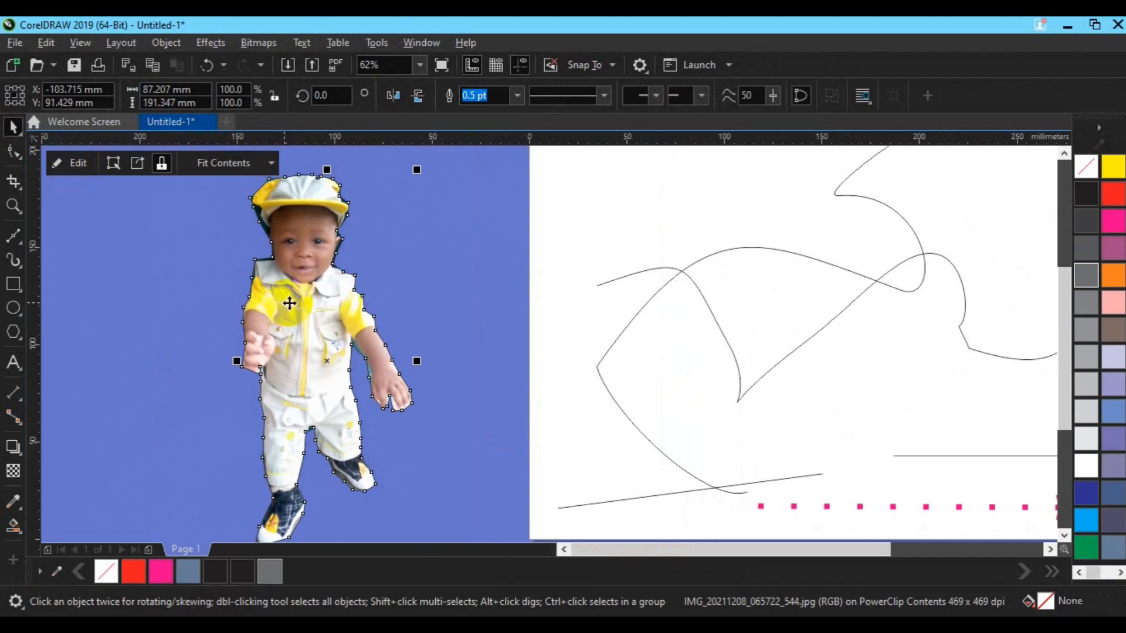
# - Remove the outline colour from the PowerClip cut-out of the child
pyautogui.click(106, 572)
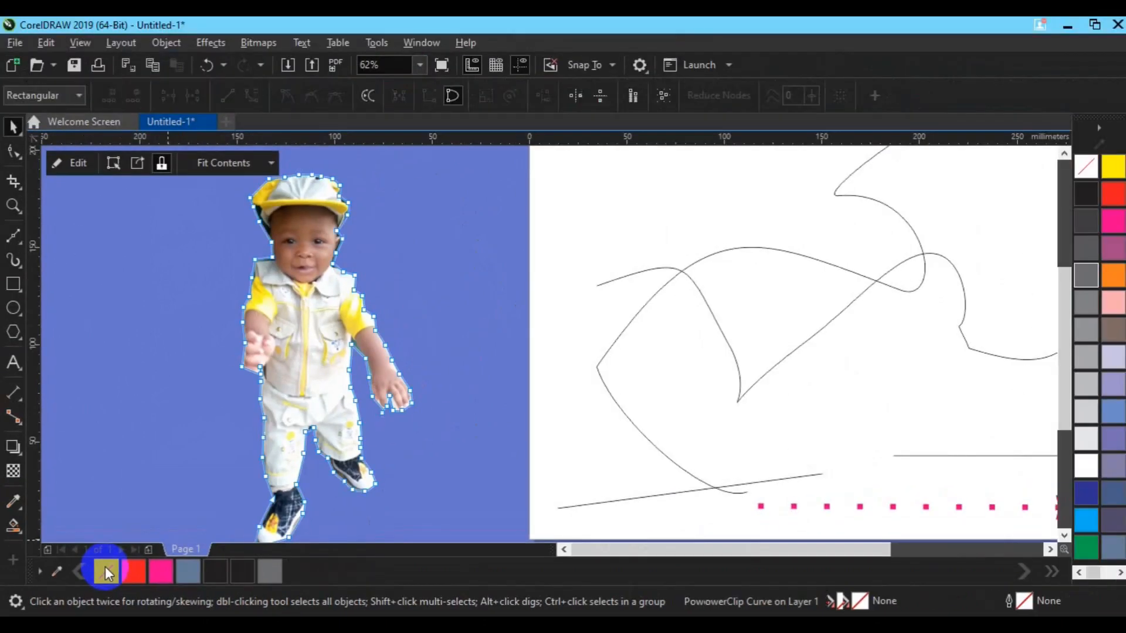
pyautogui.press('space')
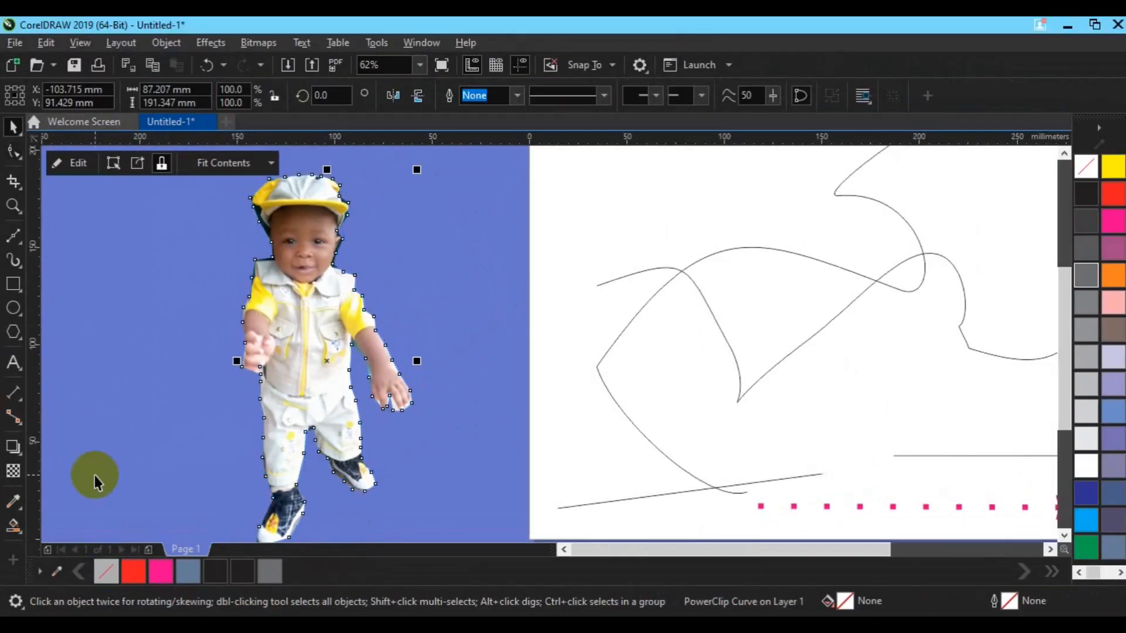
pyautogui.click(94, 476)
# - Centre the cut-out on the page, move it back off the page to about X -82 mm, Y 68 mm, and deselect it
pyautogui.click(304, 377)
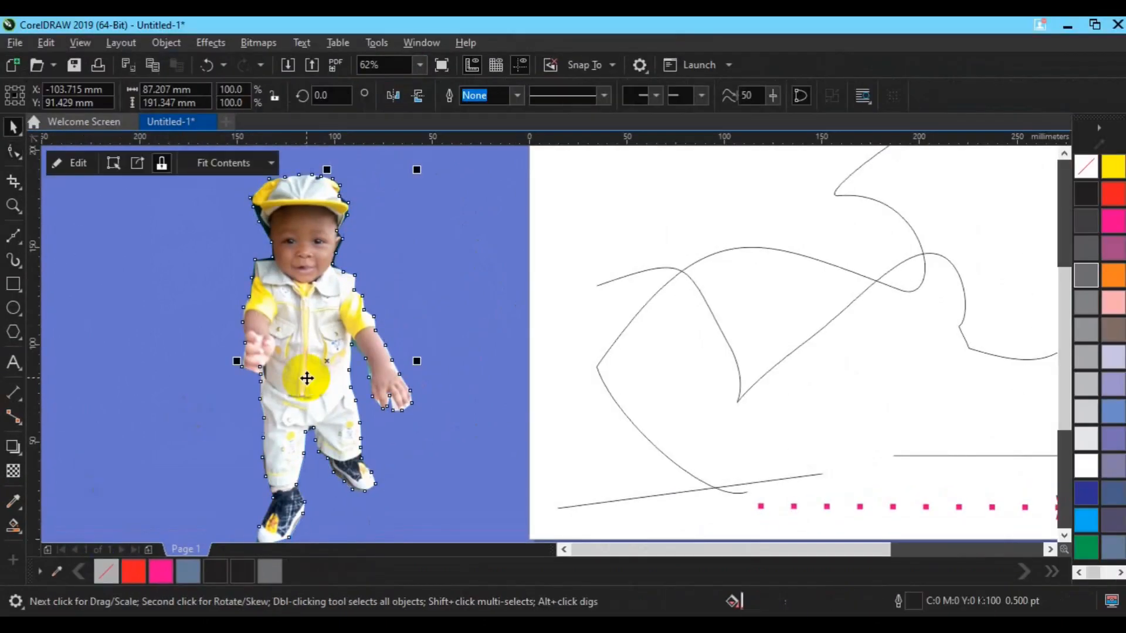
pyautogui.press('p')
pyautogui.click(719, 227)
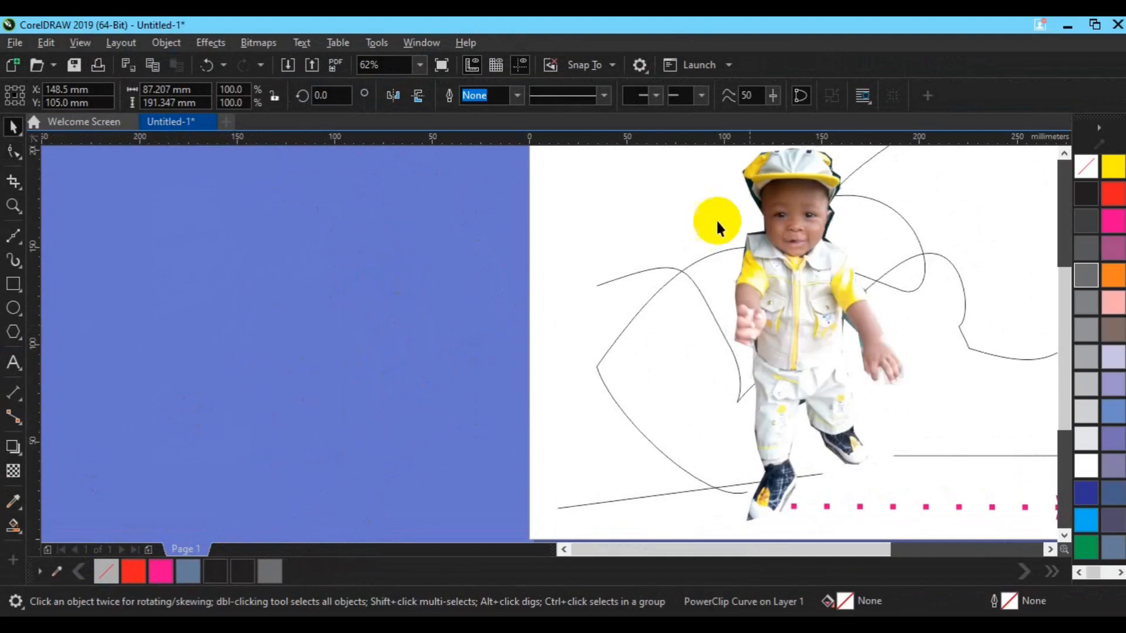
pyautogui.click(800, 369)
pyautogui.moveTo(800, 368); pyautogui.dragTo(352, 440)
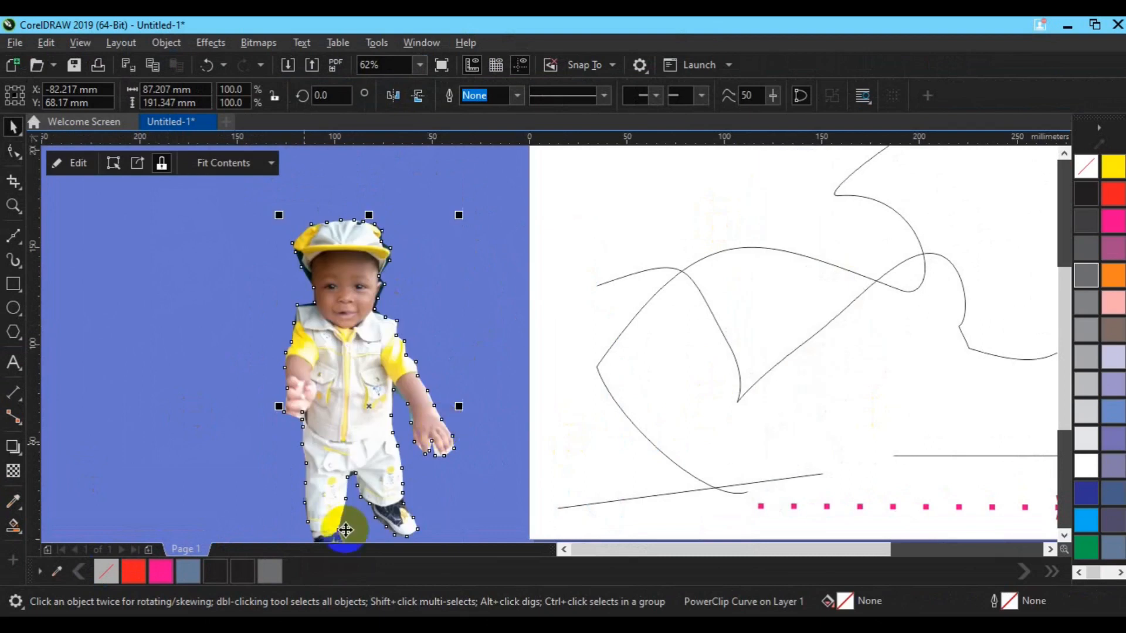
pyautogui.click(473, 300)
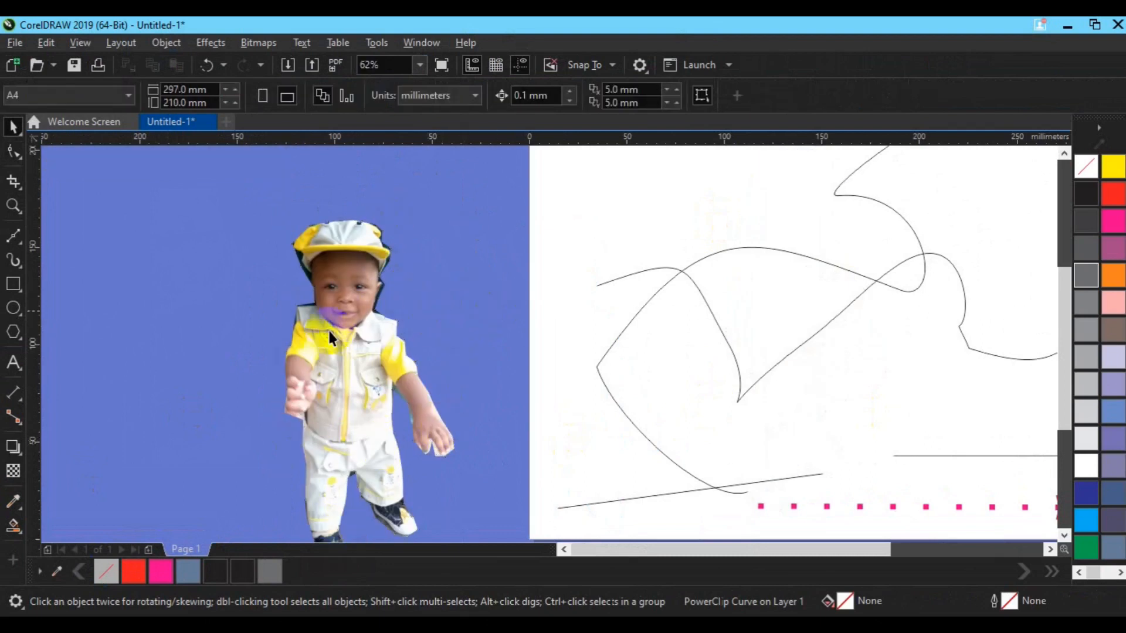
pyautogui.click(323, 398)
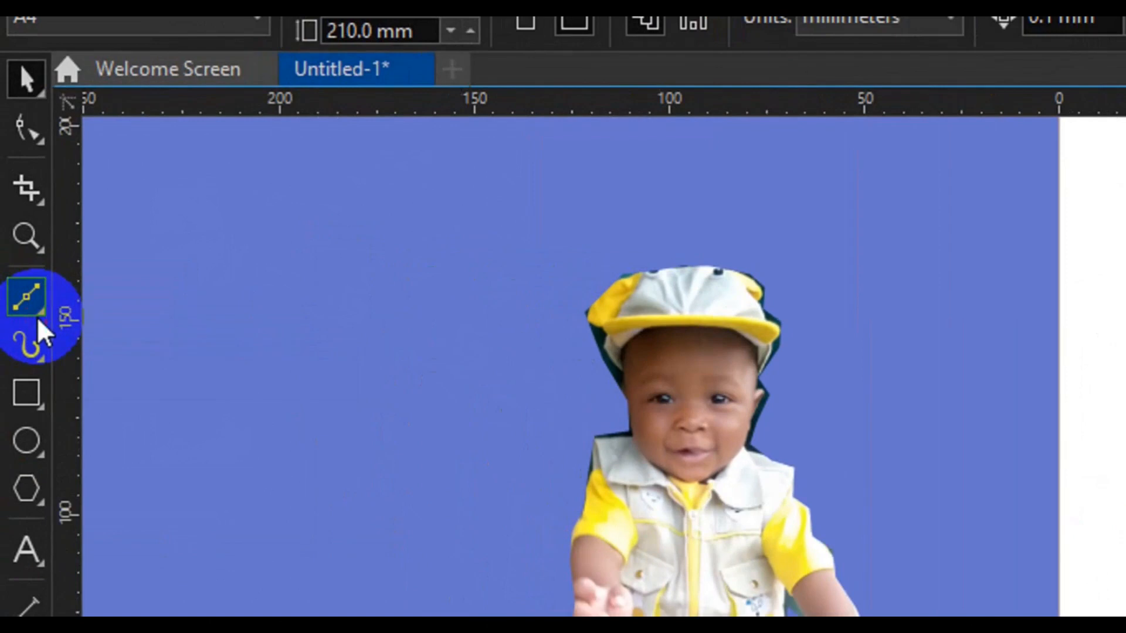
# - Draw a trial wavy curve with the B-Spline tool, running back and forth across the page's left edge
pyautogui.click(37, 317)
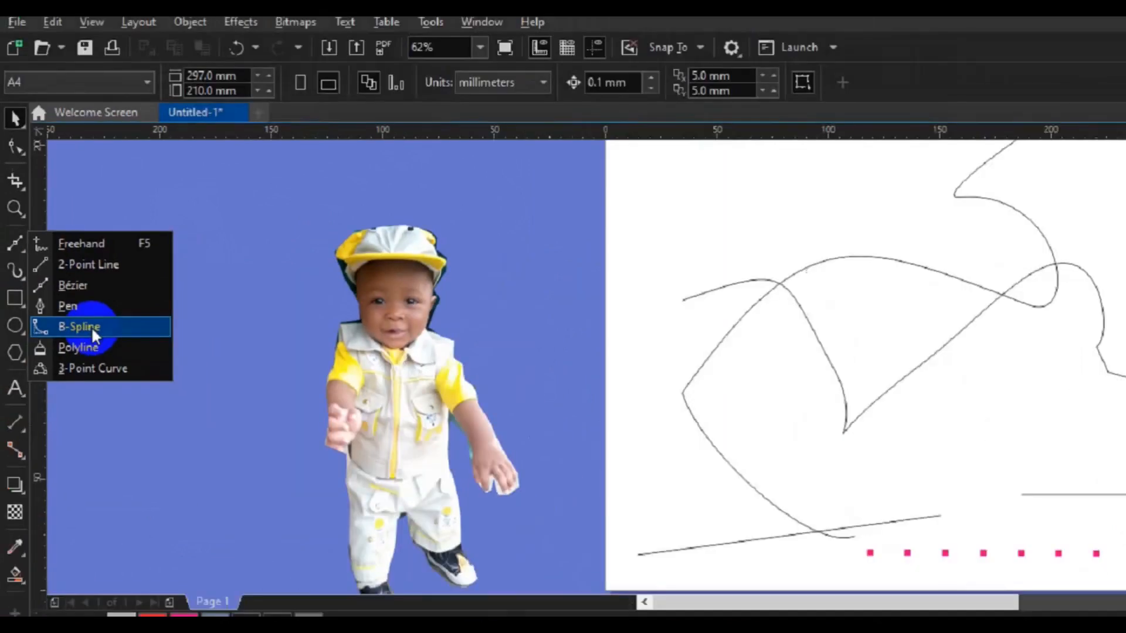
pyautogui.click(91, 326)
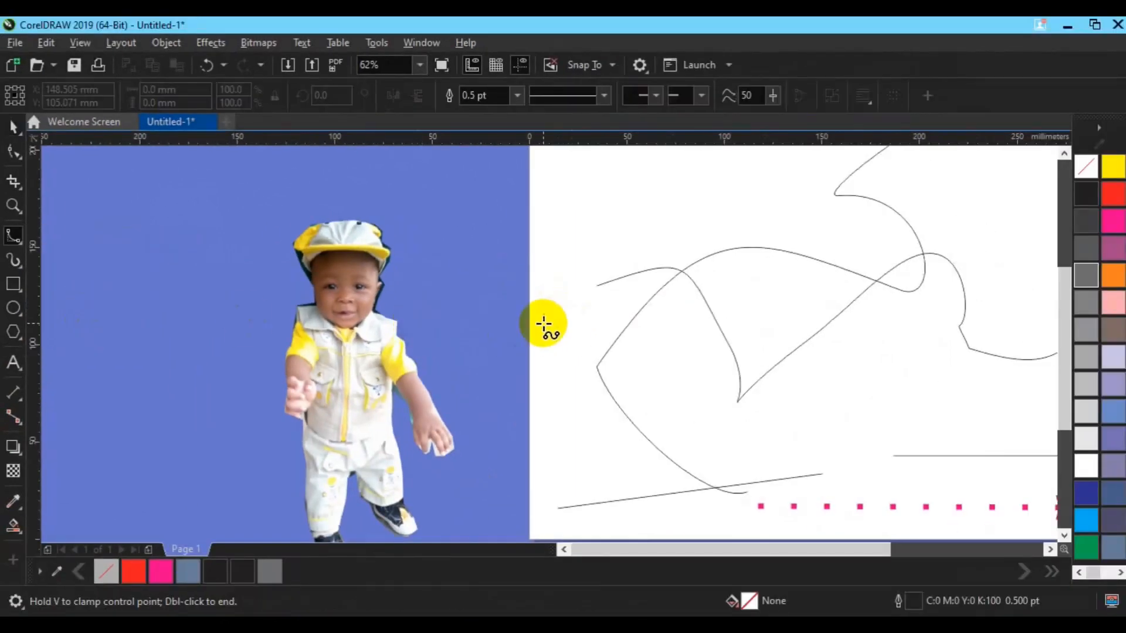
pyautogui.click(544, 323)
pyautogui.click(610, 425)
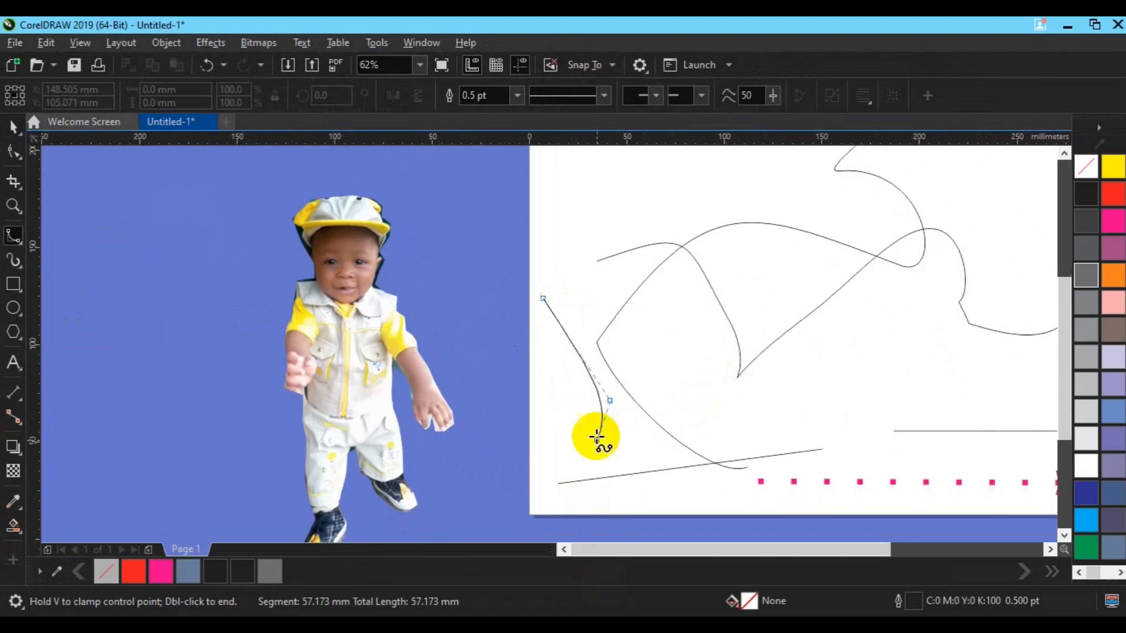
pyautogui.click(503, 434)
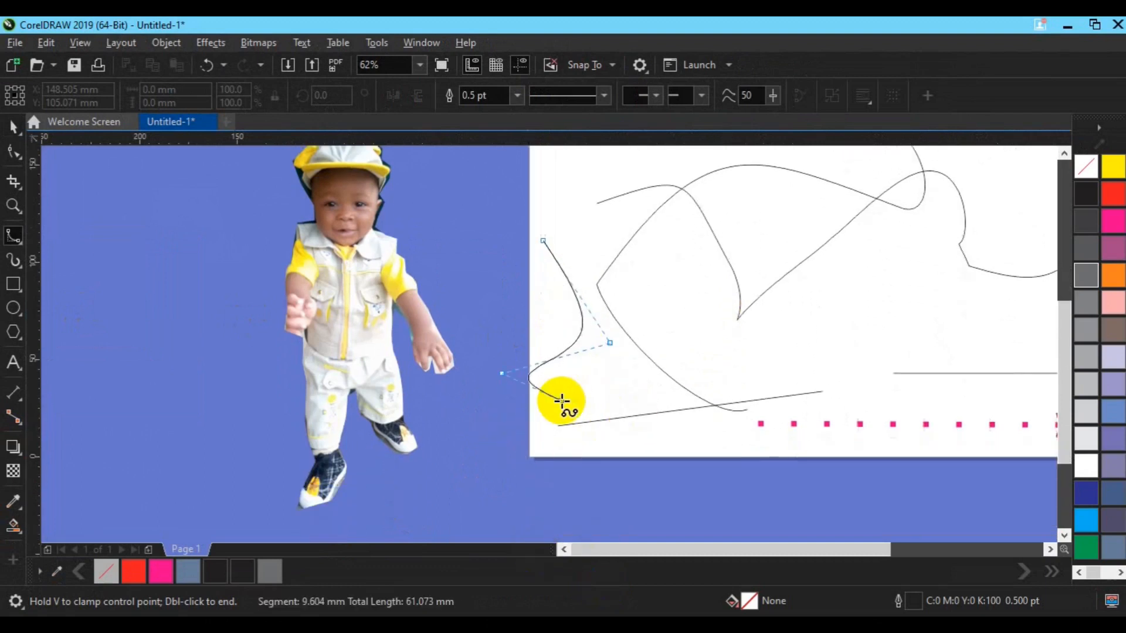
pyautogui.click(479, 342)
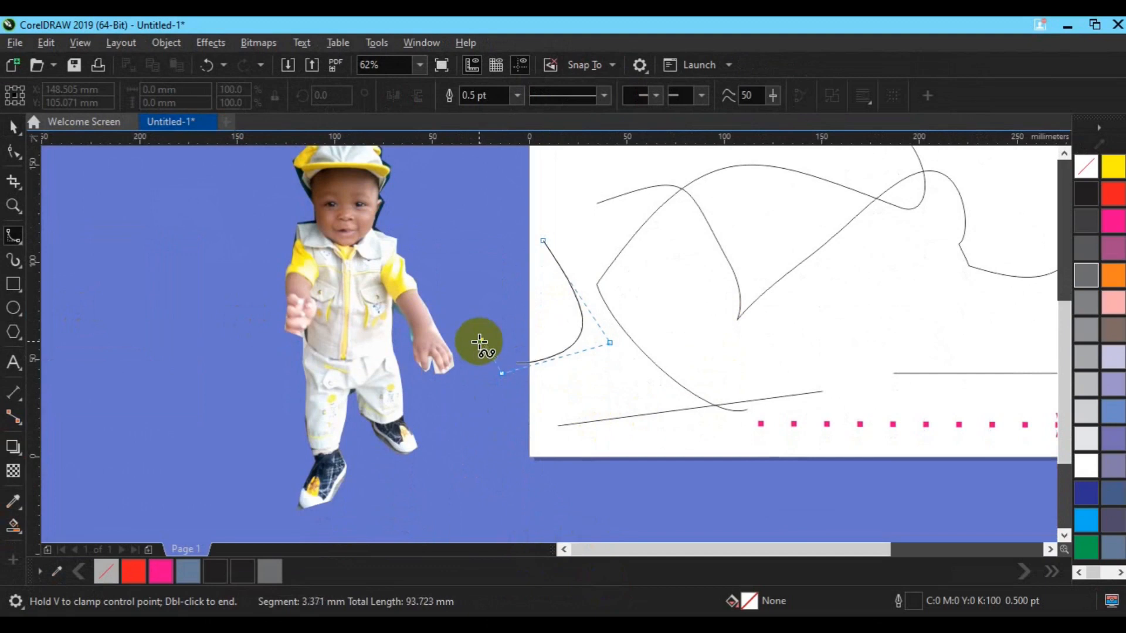
pyautogui.click(479, 342)
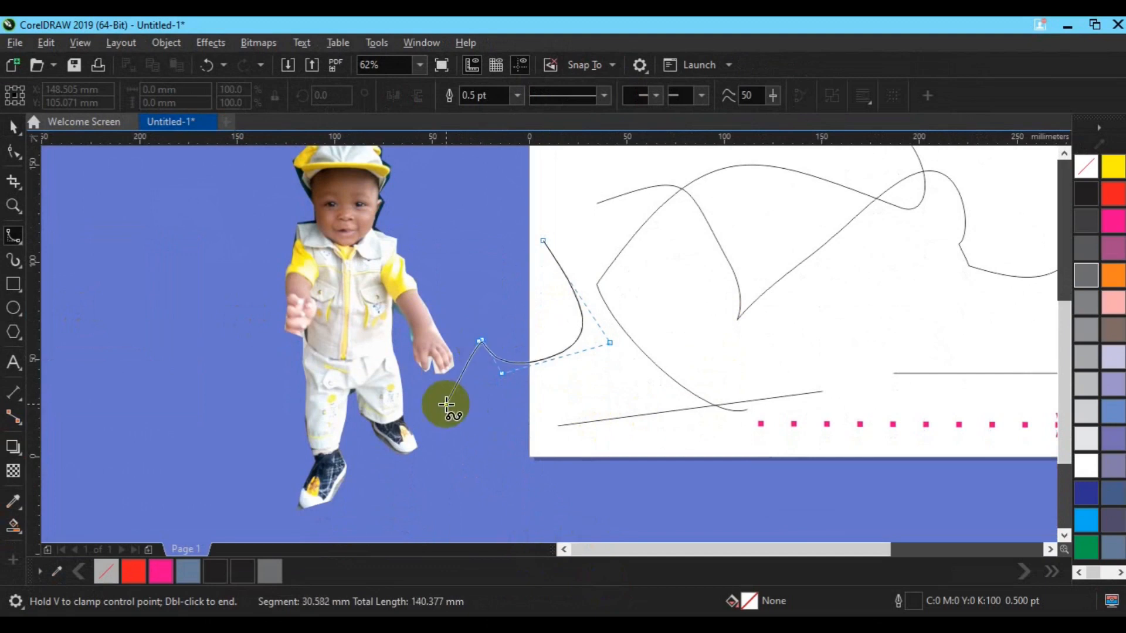
pyautogui.click(515, 426)
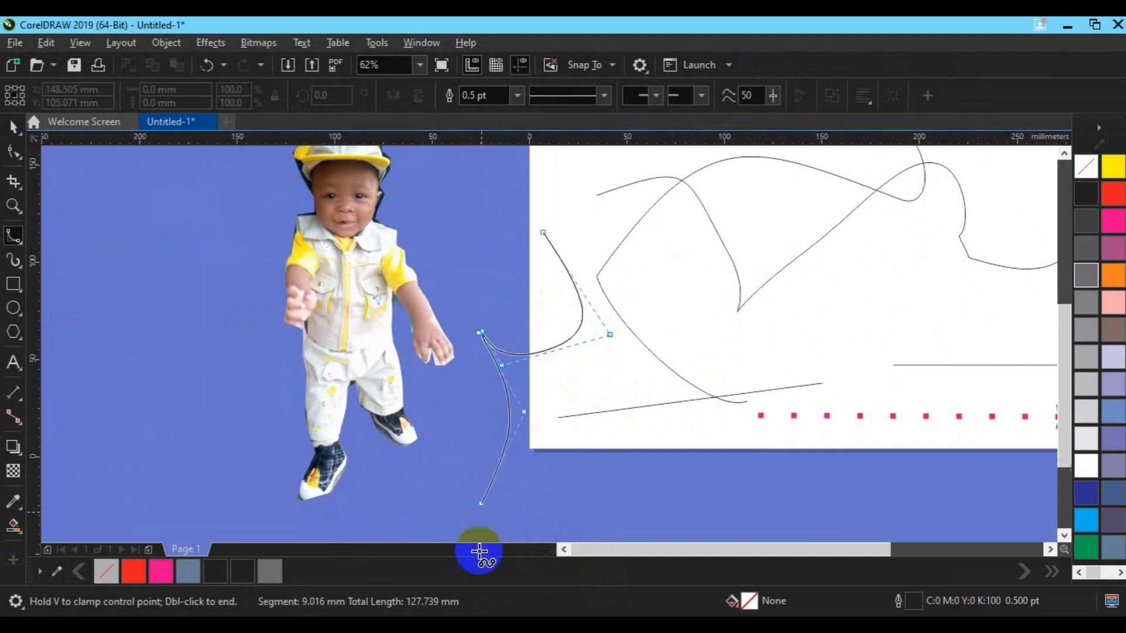
pyautogui.click(299, 384)
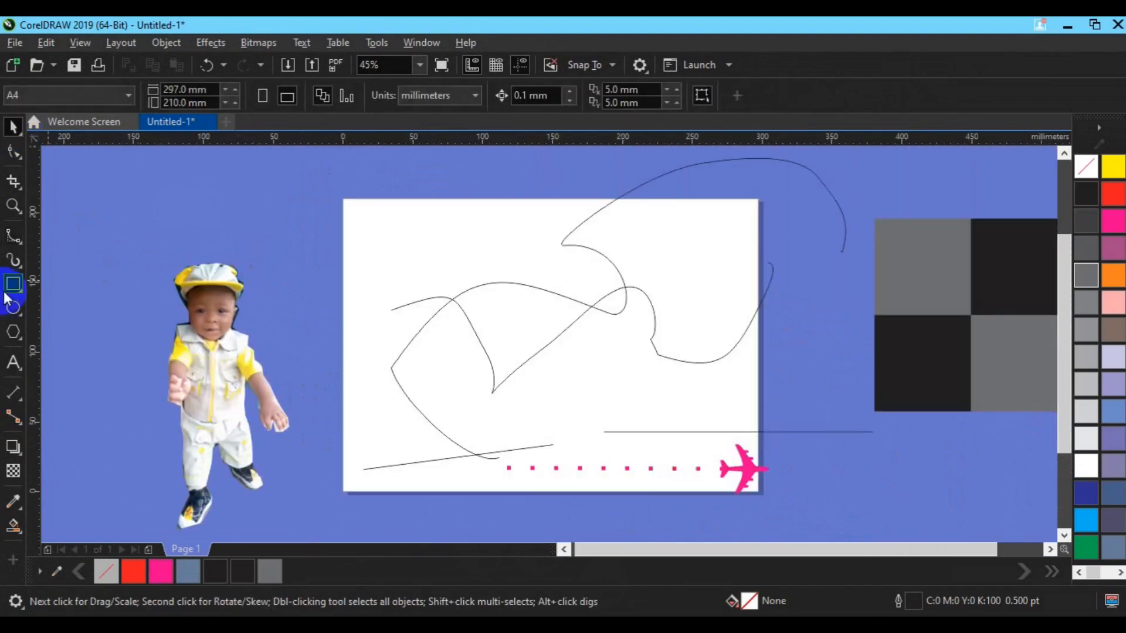
# - Delete the two long freeform curves from the middle of the page
pyautogui.click(513, 286)
pyautogui.press('Delete')
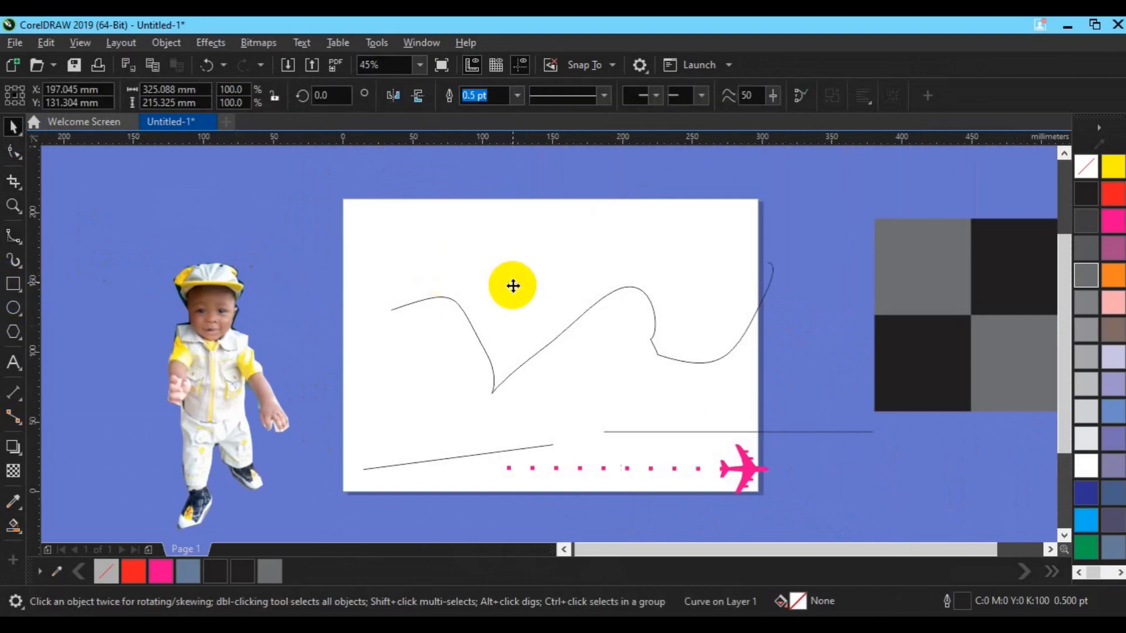
pyautogui.click(496, 372)
pyautogui.press('Delete')
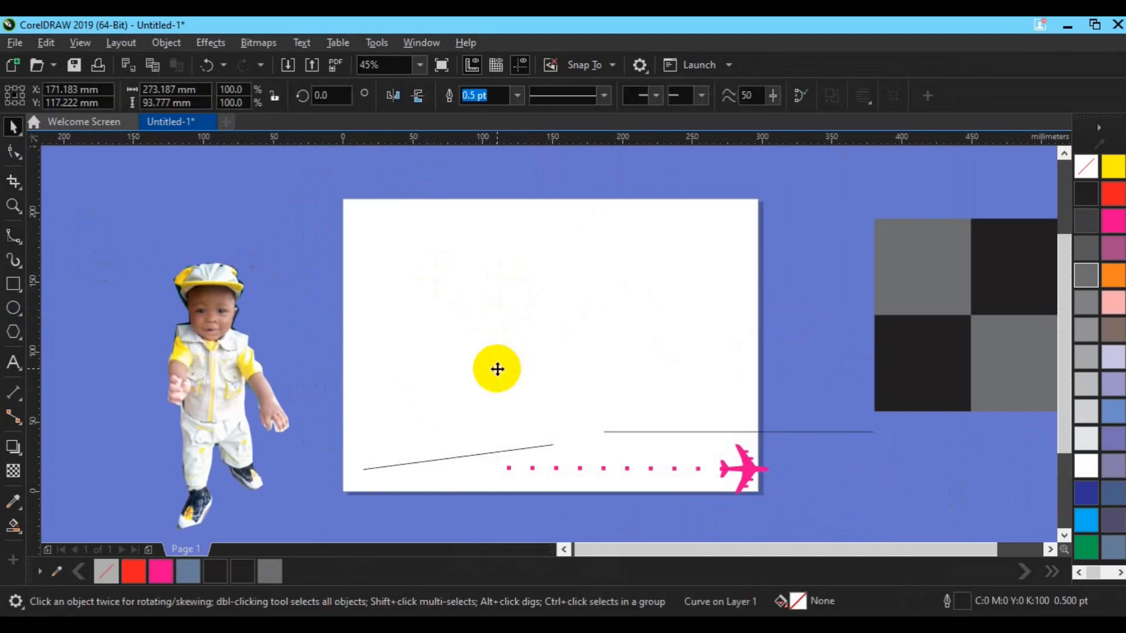
# - Draw a square about 96 mm wide on the left half of the page
pyautogui.click(9, 290)
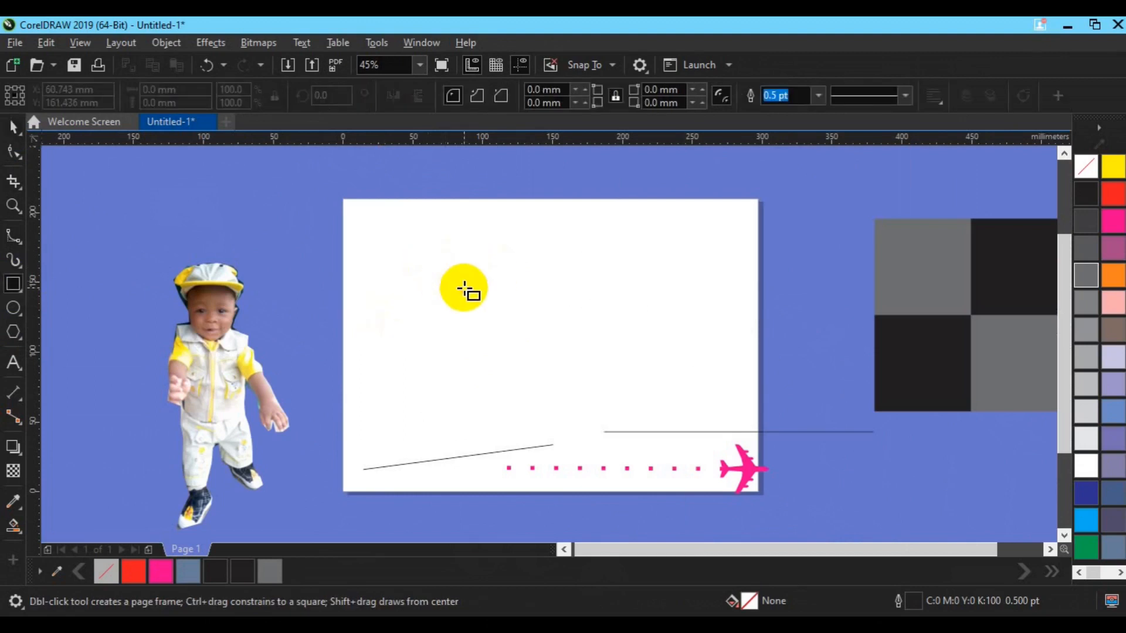
pyautogui.moveTo(433, 266); pyautogui.dragTo(567, 332)
pyautogui.press('space')
# - Draw a B-Spline curve from the square's top edge, with a control point on its bottom edge, to its bottom-right corner
pyautogui.click(25, 281)
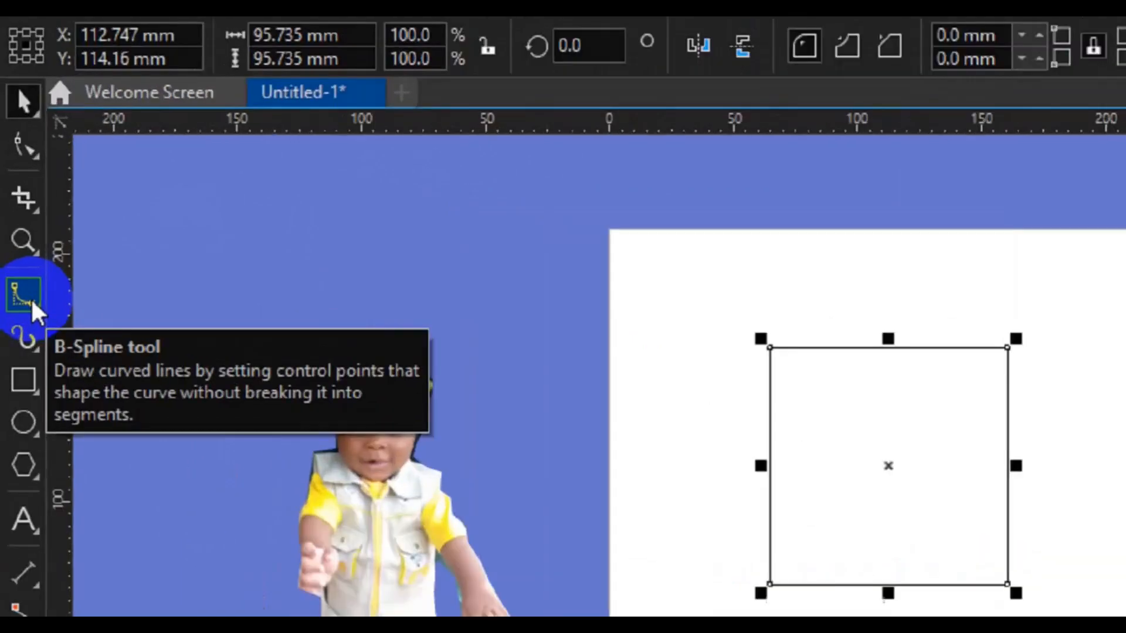
pyautogui.click(34, 312)
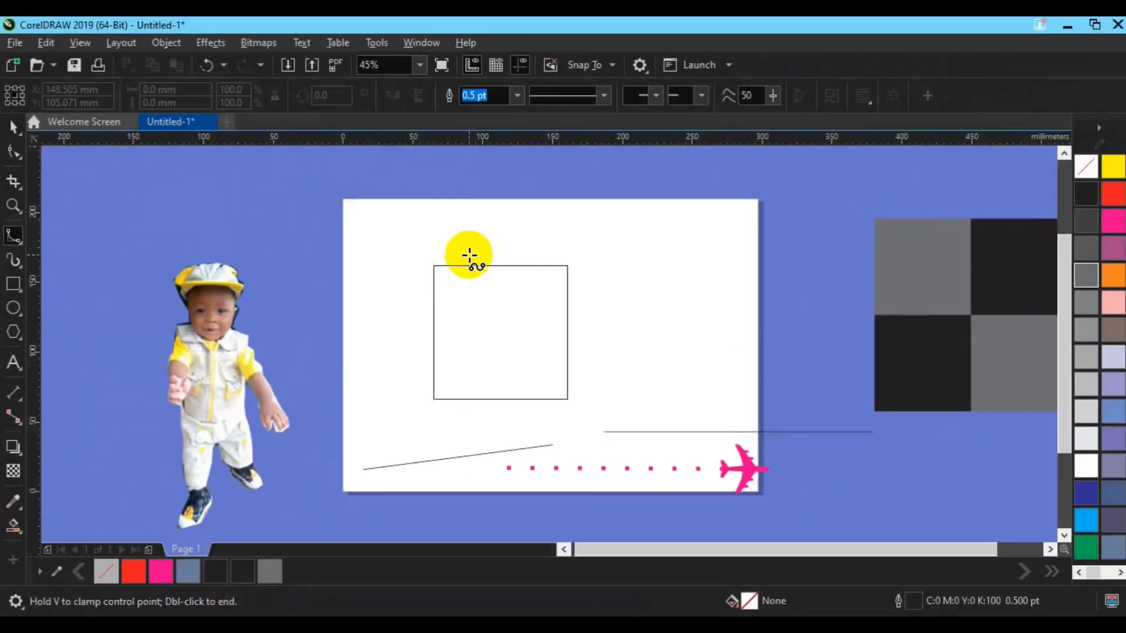
pyautogui.click(488, 265)
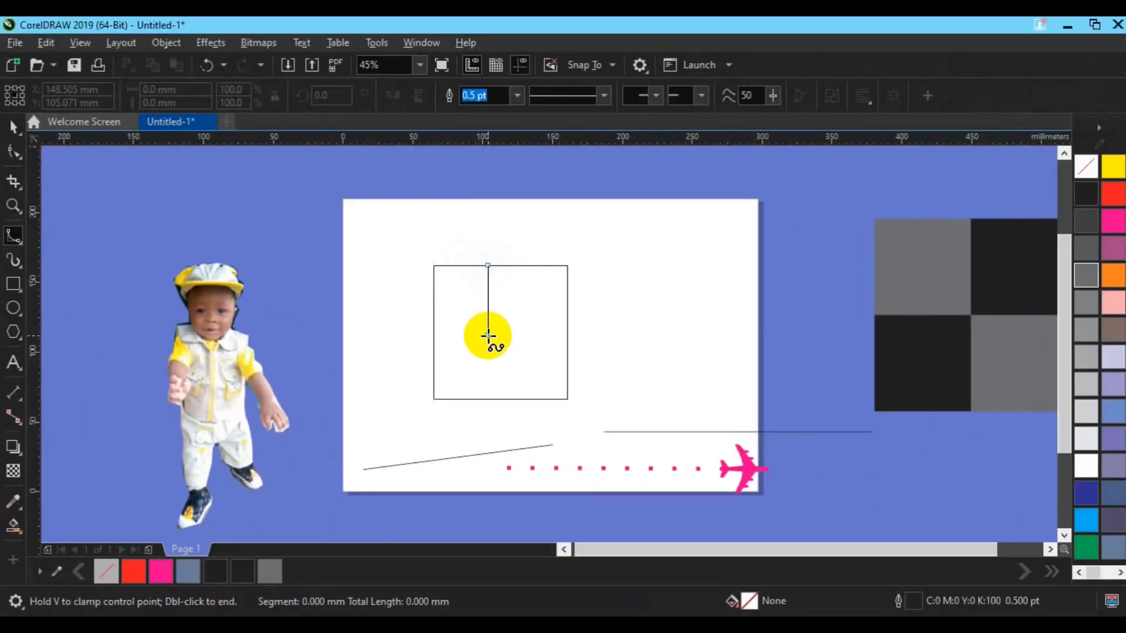
pyautogui.click(490, 399)
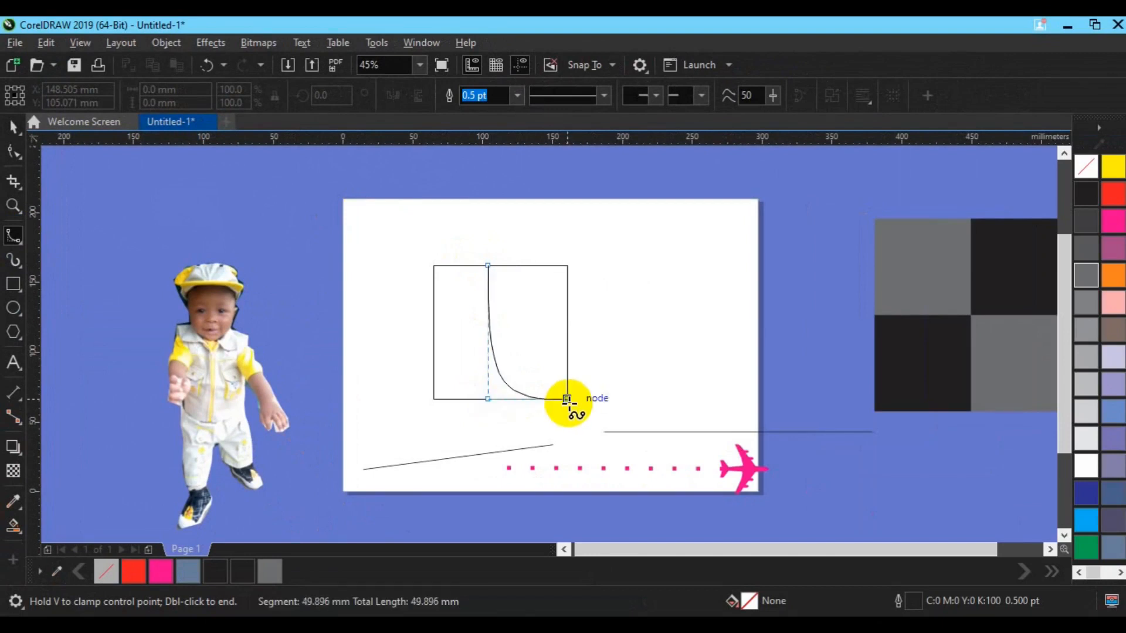
pyautogui.click(568, 399)
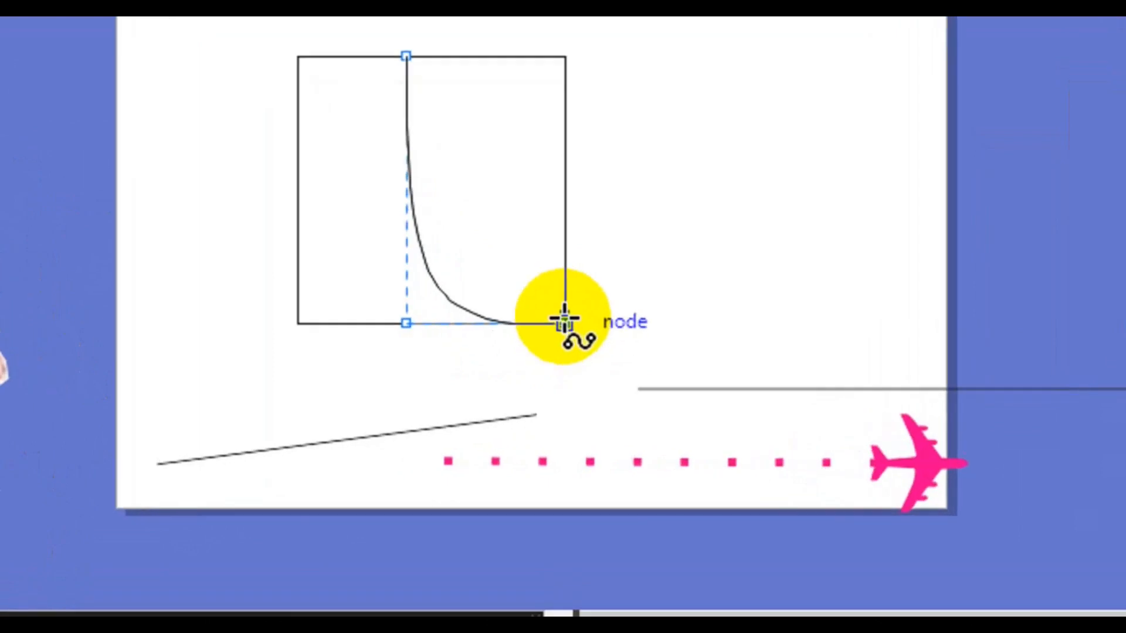
pyautogui.doubleClick(567, 398)
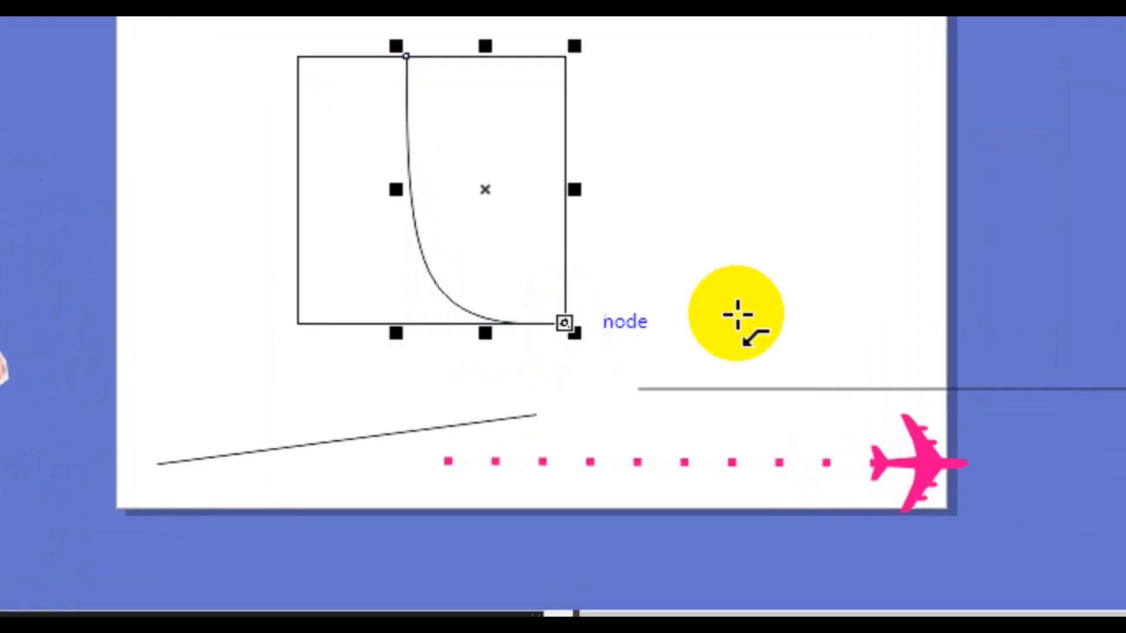
pyautogui.press('space')
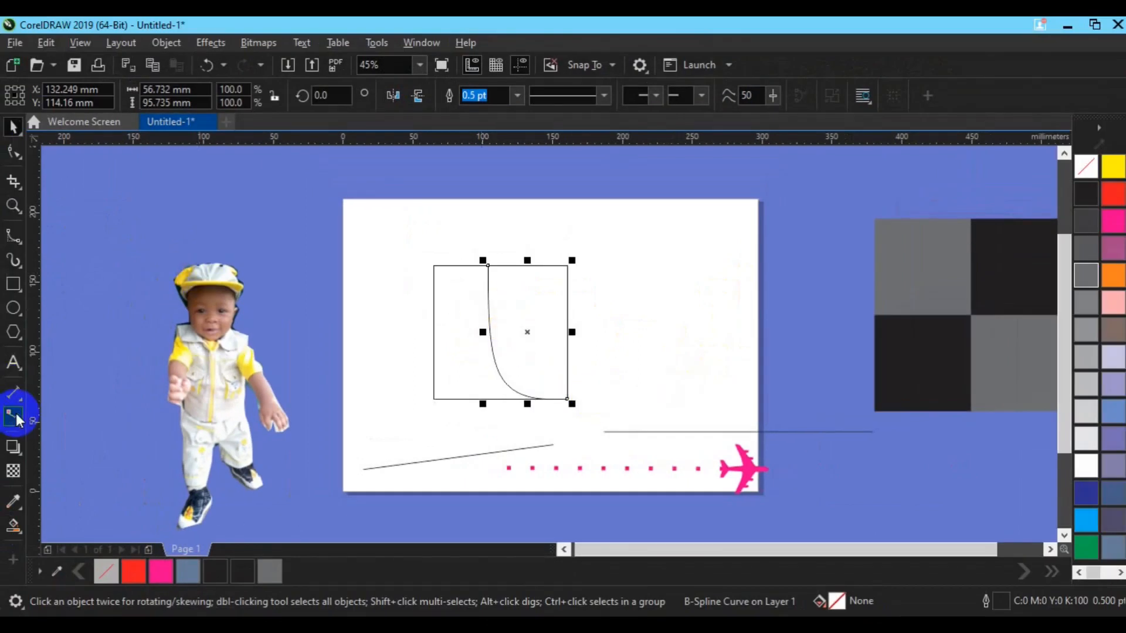
# - Try to Smart Fill the region between the B-Spline curve and the square's right side, undo the fill and deselect
pyautogui.click(19, 534)
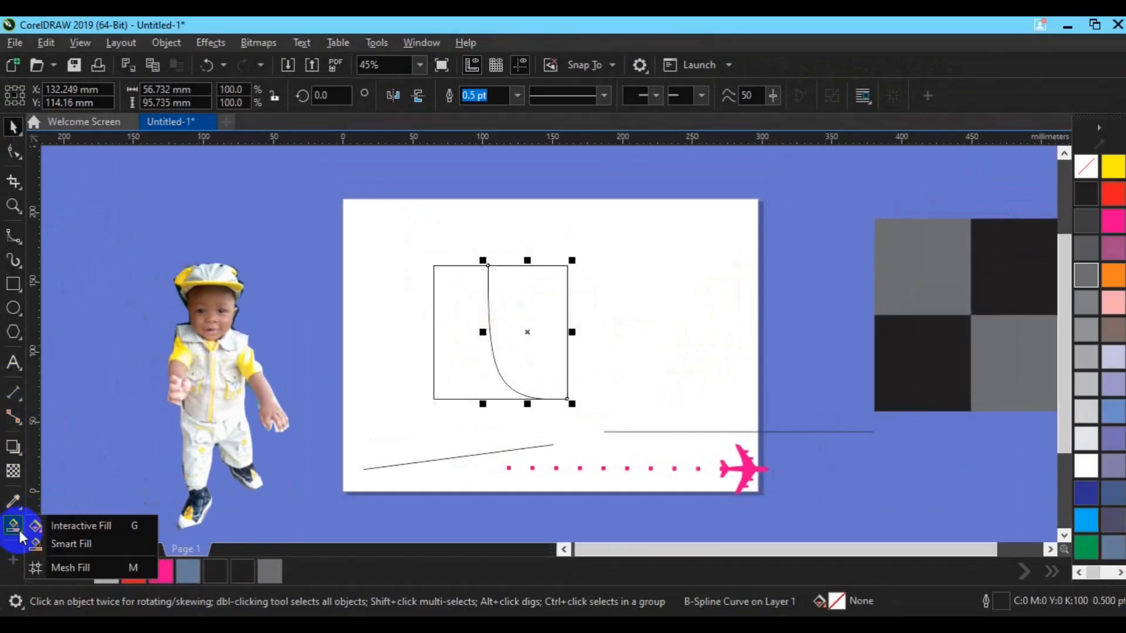
pyautogui.click(65, 548)
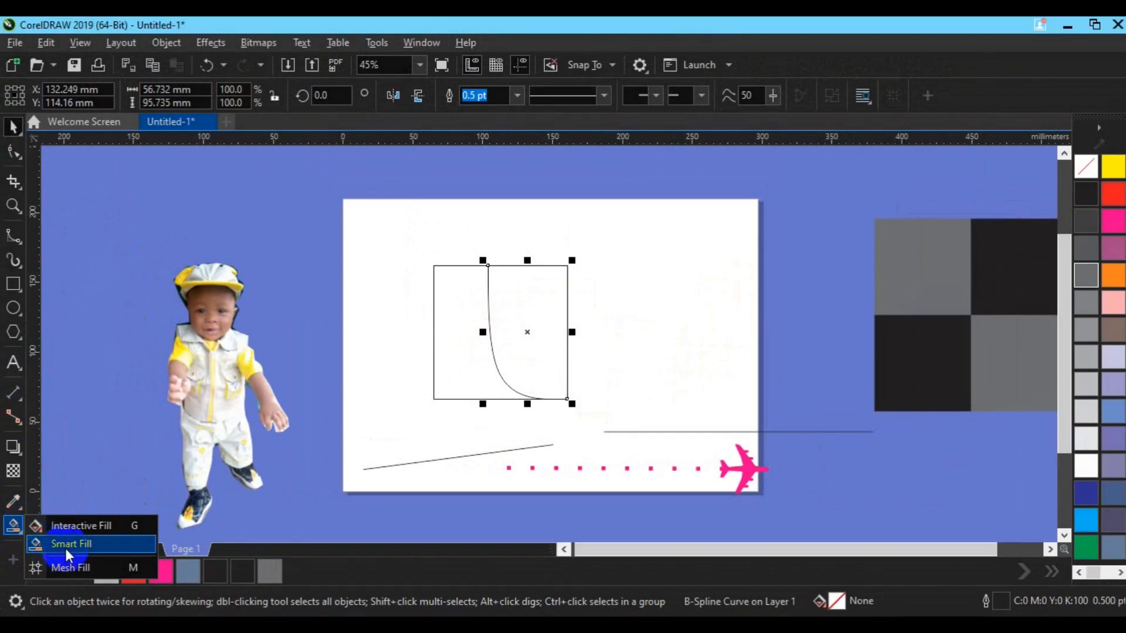
pyautogui.click(525, 345)
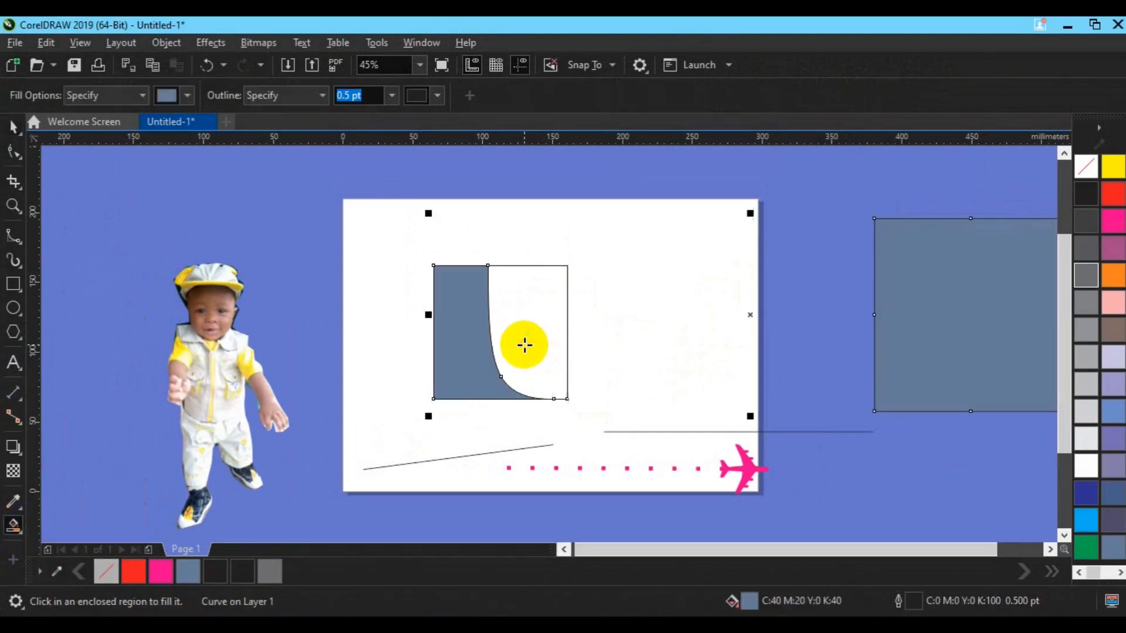
pyautogui.hotkey('ctrl', 'z')
pyautogui.press('space')
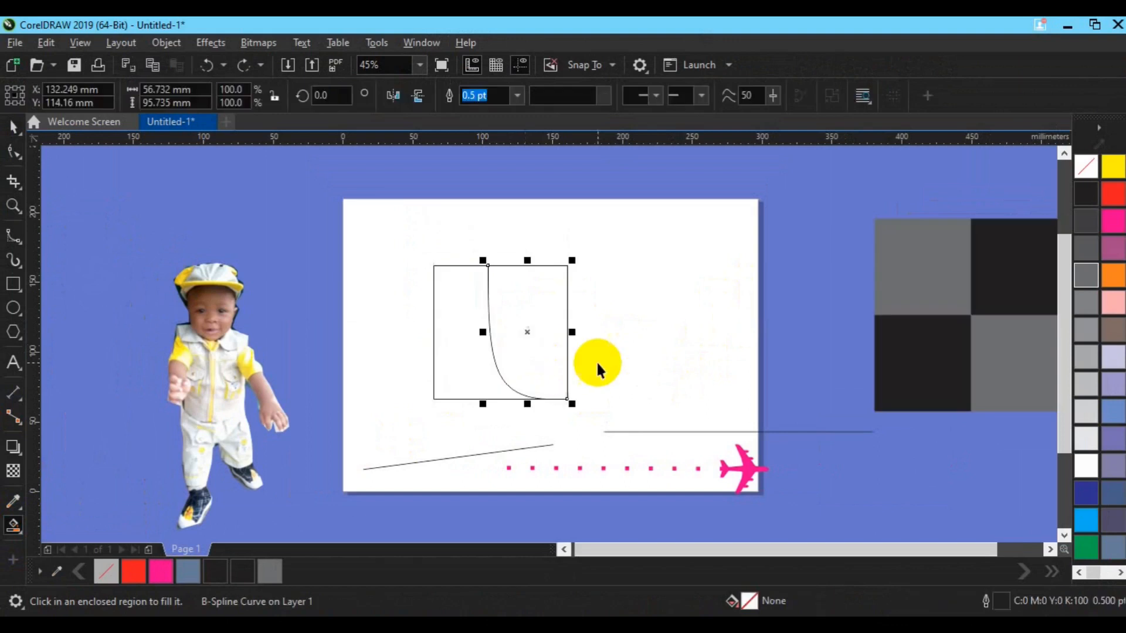
pyautogui.click(596, 360)
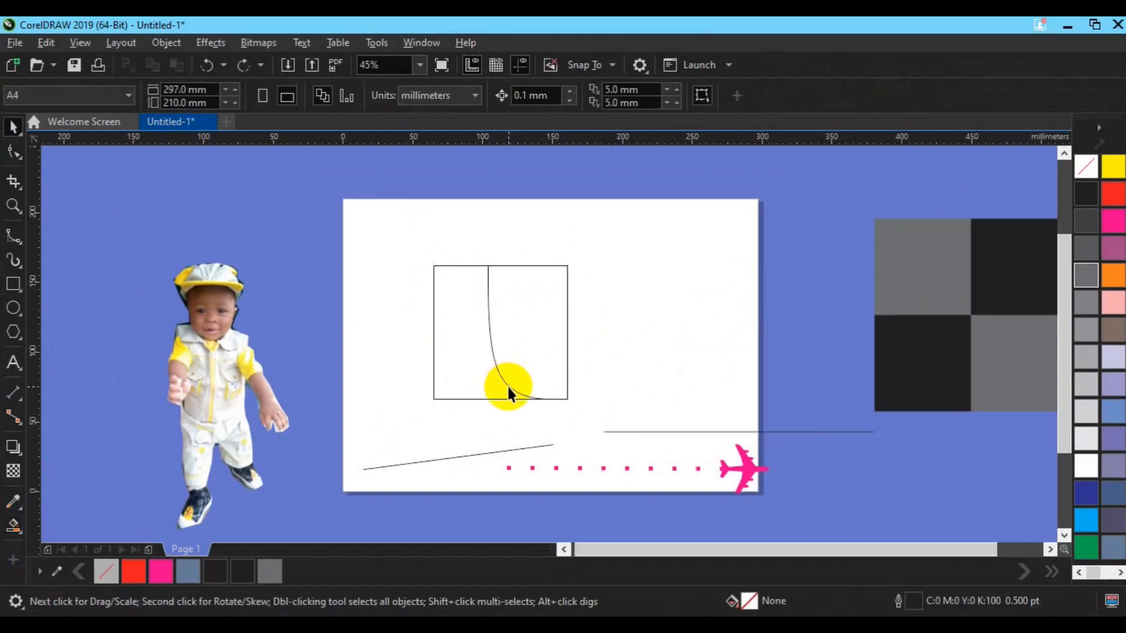
# - Enlarge the B-Spline curve from its centre to about 102.5%, and Smart Fill the region between it and the square's right side
pyautogui.click(508, 388)
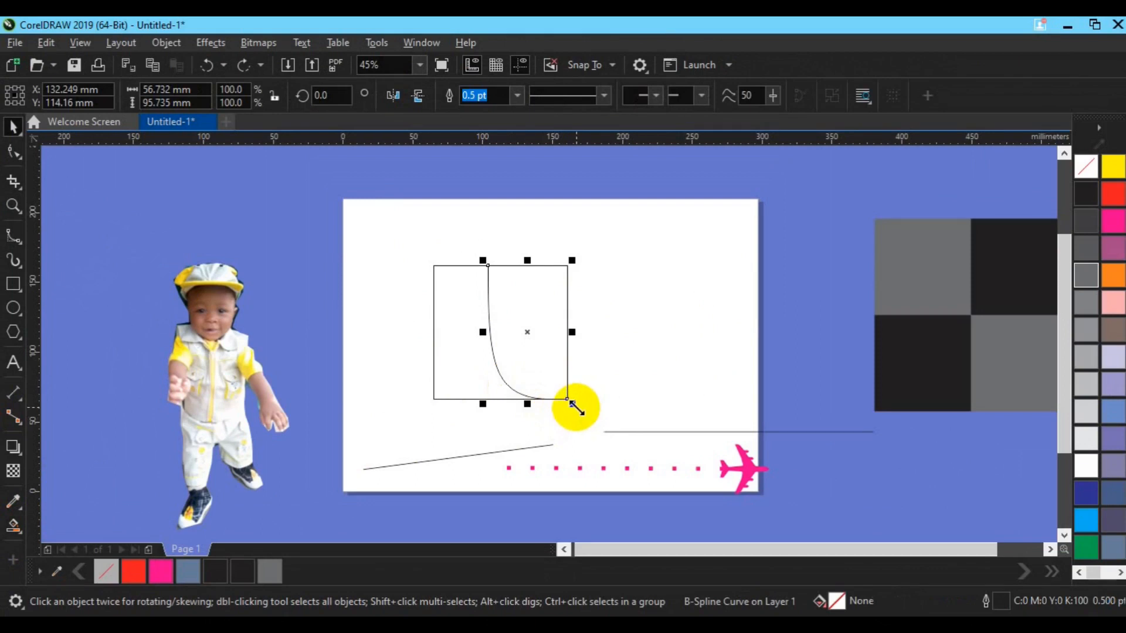
pyautogui.moveTo(574, 404); pyautogui.dragTo(584, 409)
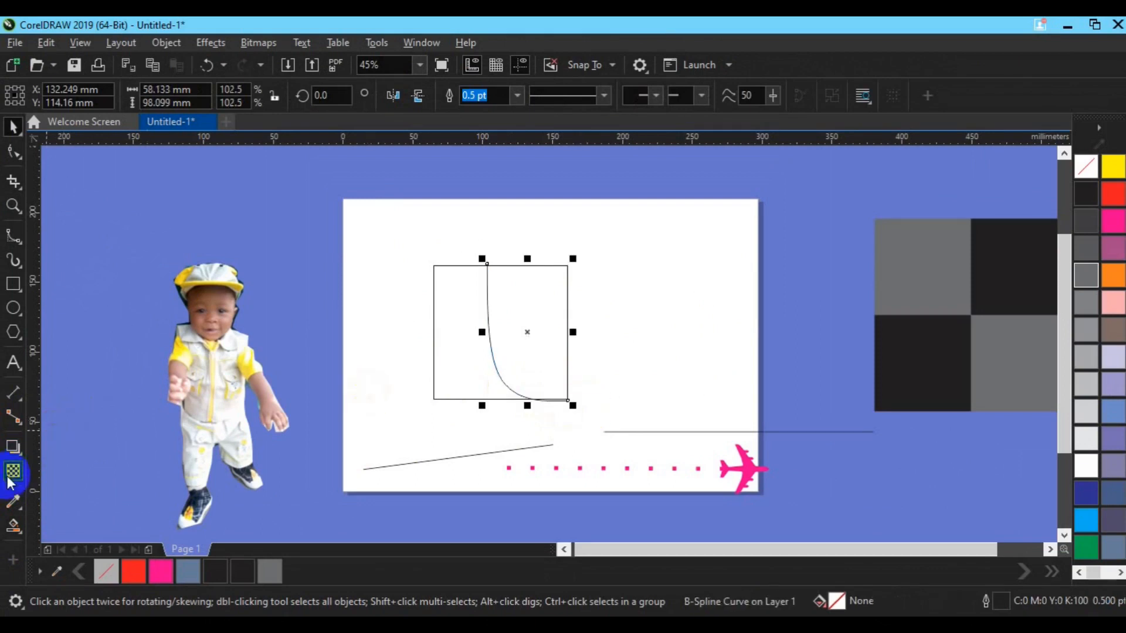
pyautogui.click(20, 529)
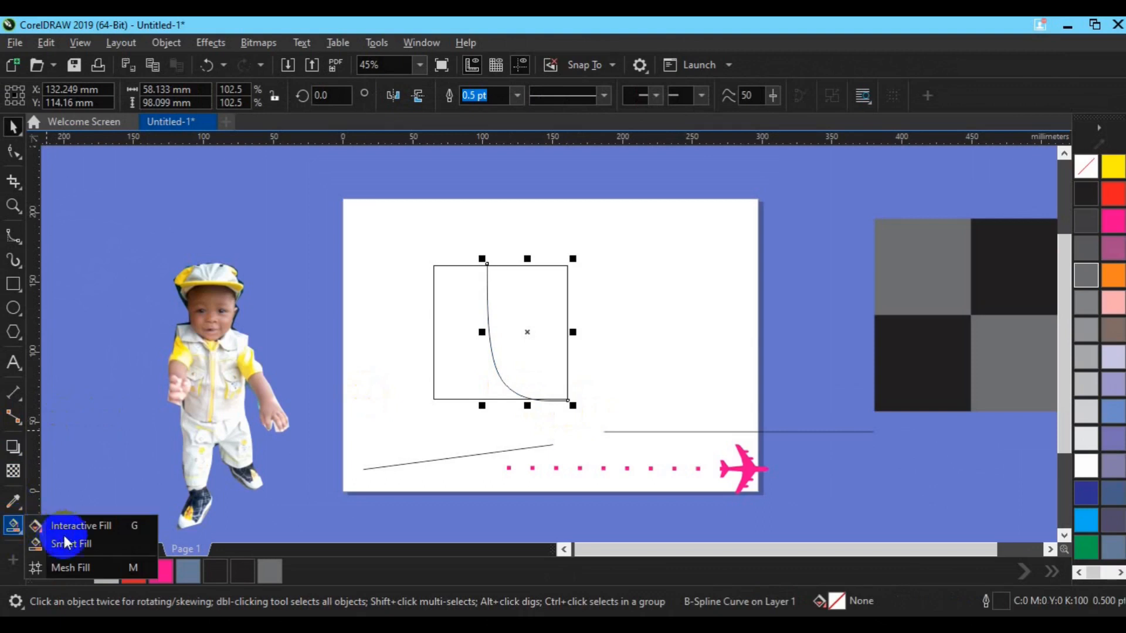
pyautogui.click(67, 544)
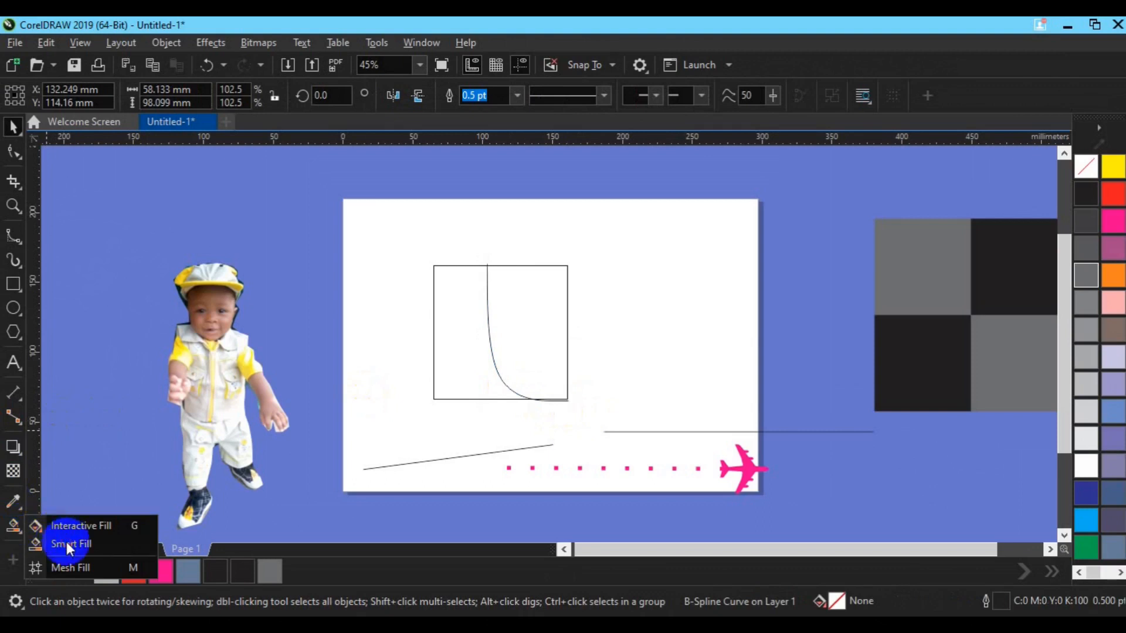
pyautogui.click(512, 345)
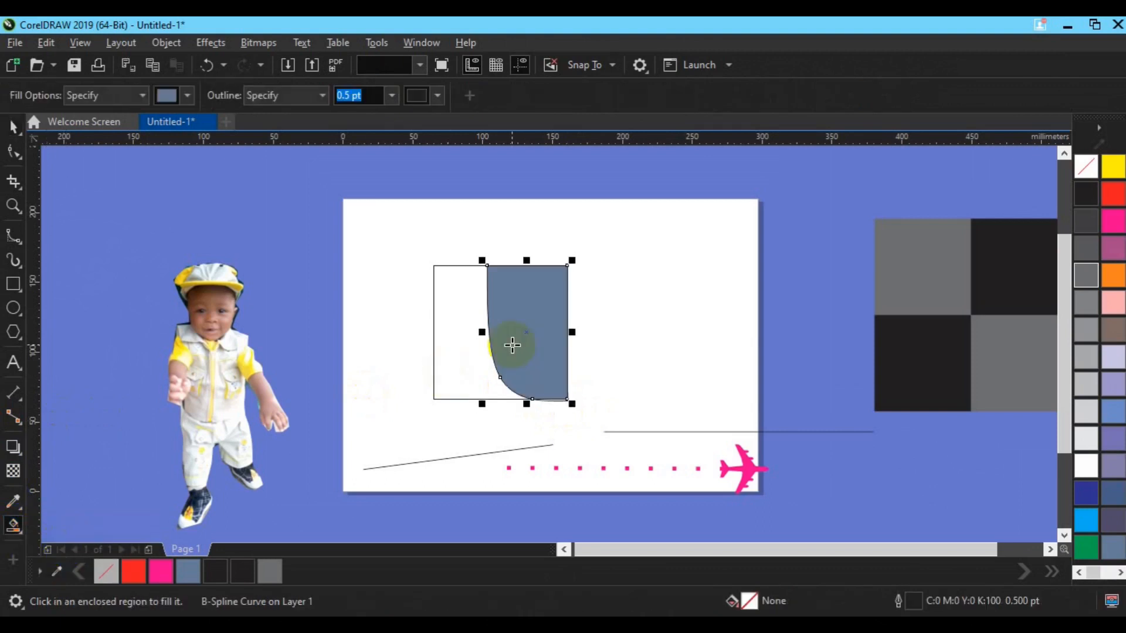
# - Move the filled shape out of the square to about X 220 mm, Y 125 mm, and remove its outline
pyautogui.press('space')
pyautogui.moveTo(515, 344); pyautogui.dragTo(651, 317)
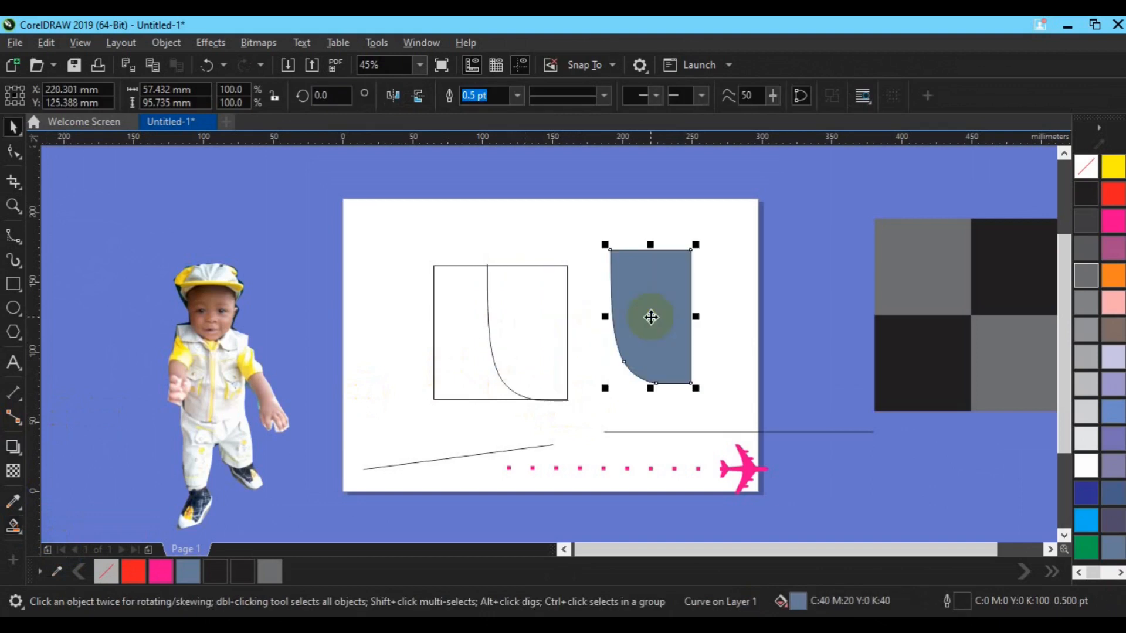
pyautogui.rightClick(1086, 166)
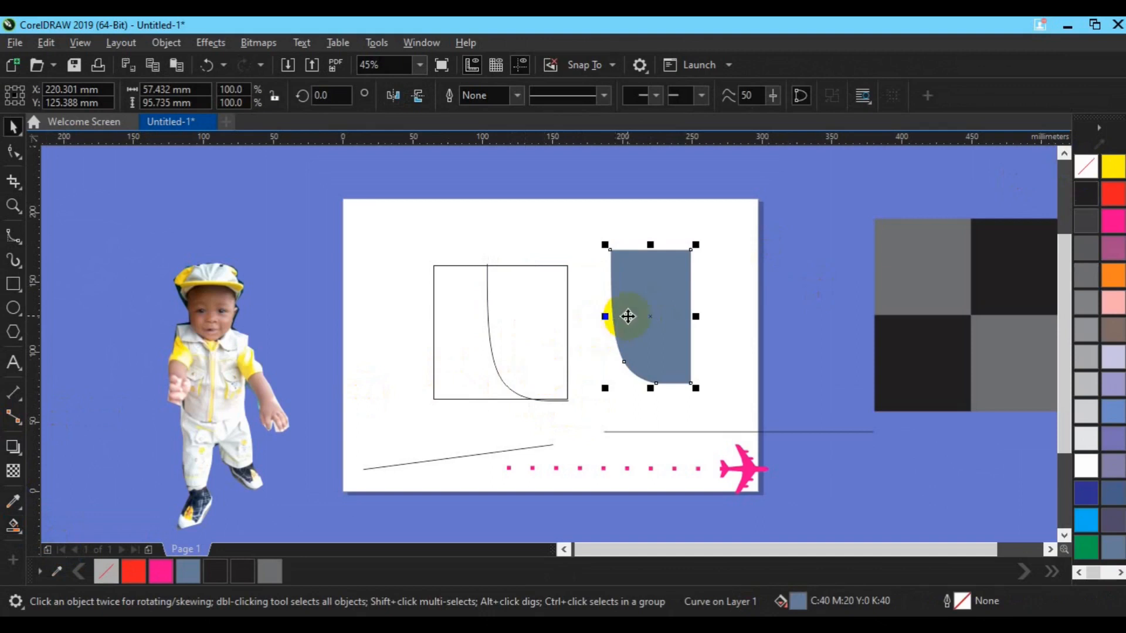
# - Create a horizontally mirrored copy of the filled shape against its straight right side
pyautogui.click(628, 316)
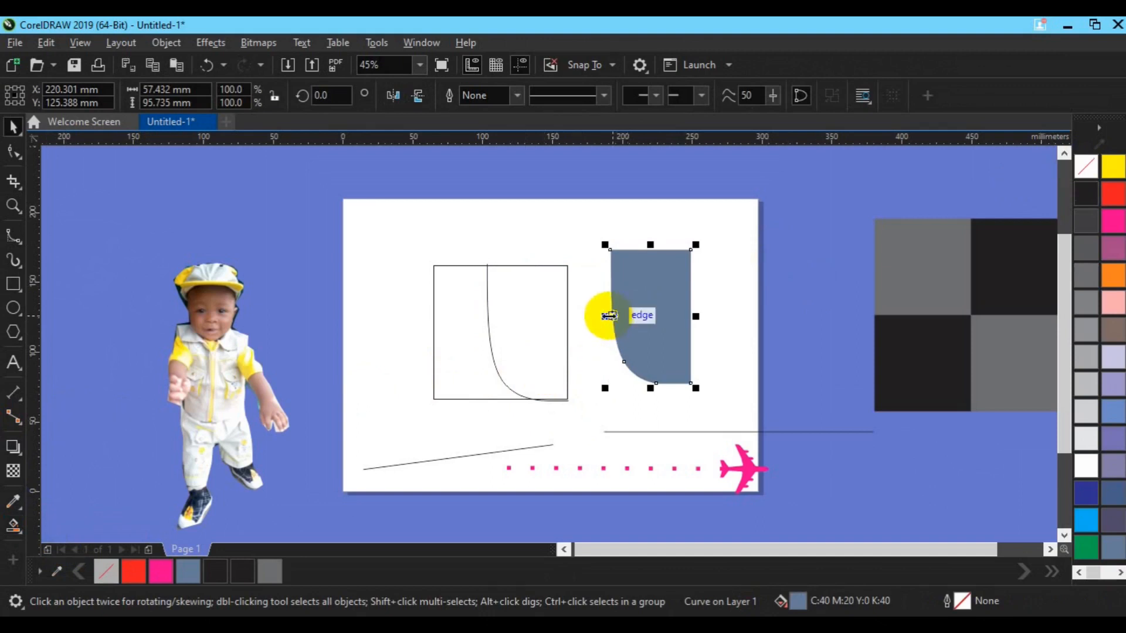
pyautogui.moveTo(608, 315); pyautogui.dragTo(723, 314)
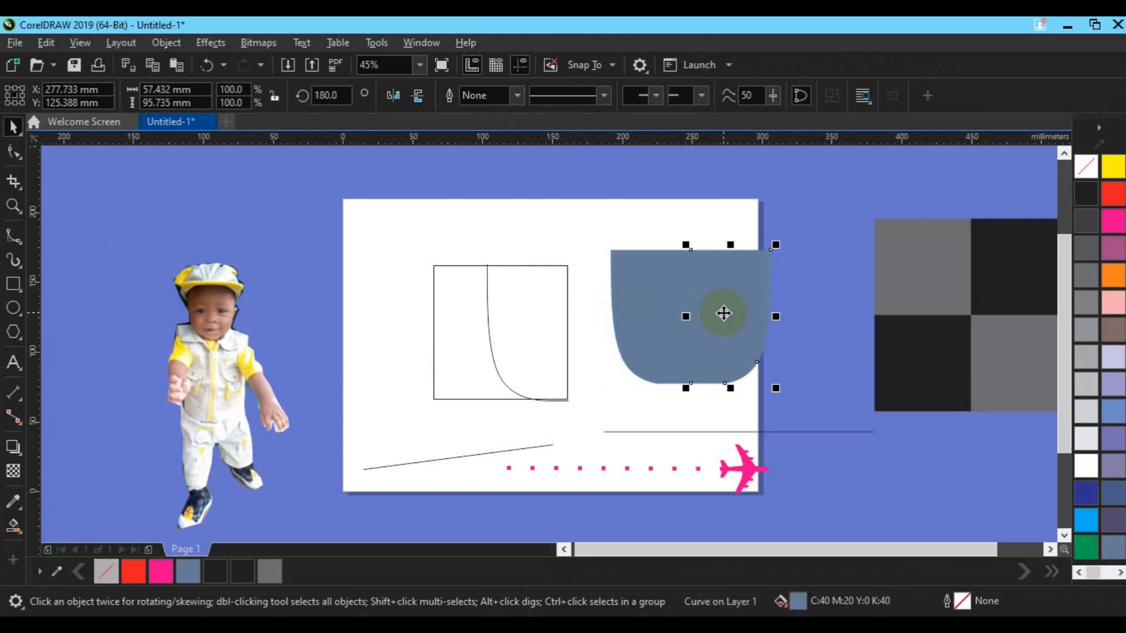
# - Weld the two mirrored halves into one shape and fill it with red
pyautogui.keyDown('shift'); pyautogui.click(648, 309); pyautogui.keyUp('shift')
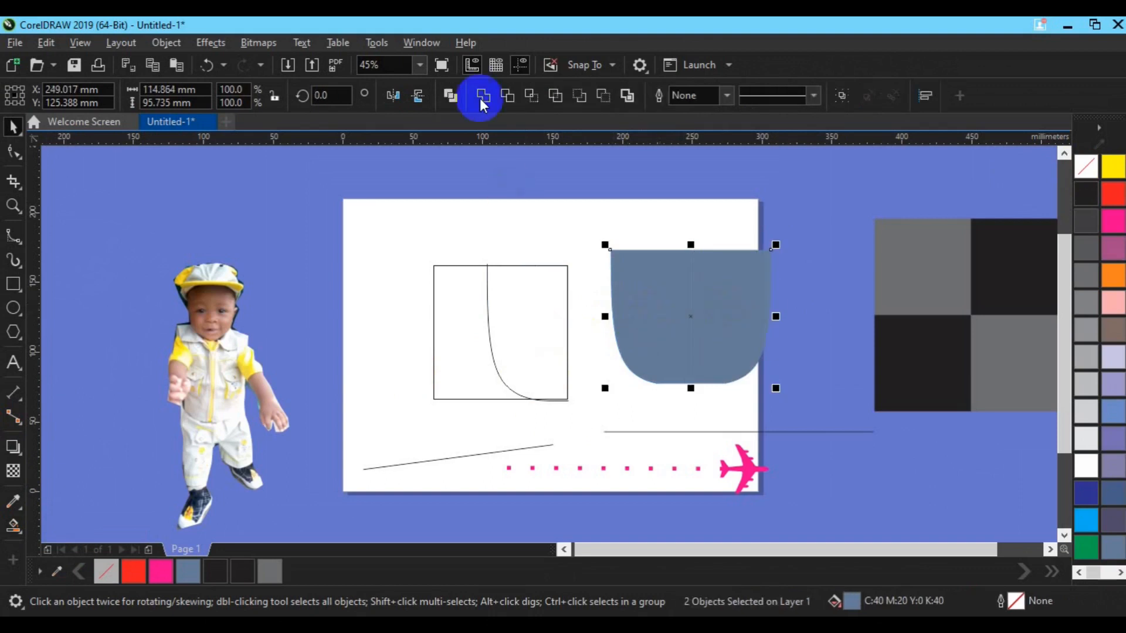
pyautogui.click(484, 95)
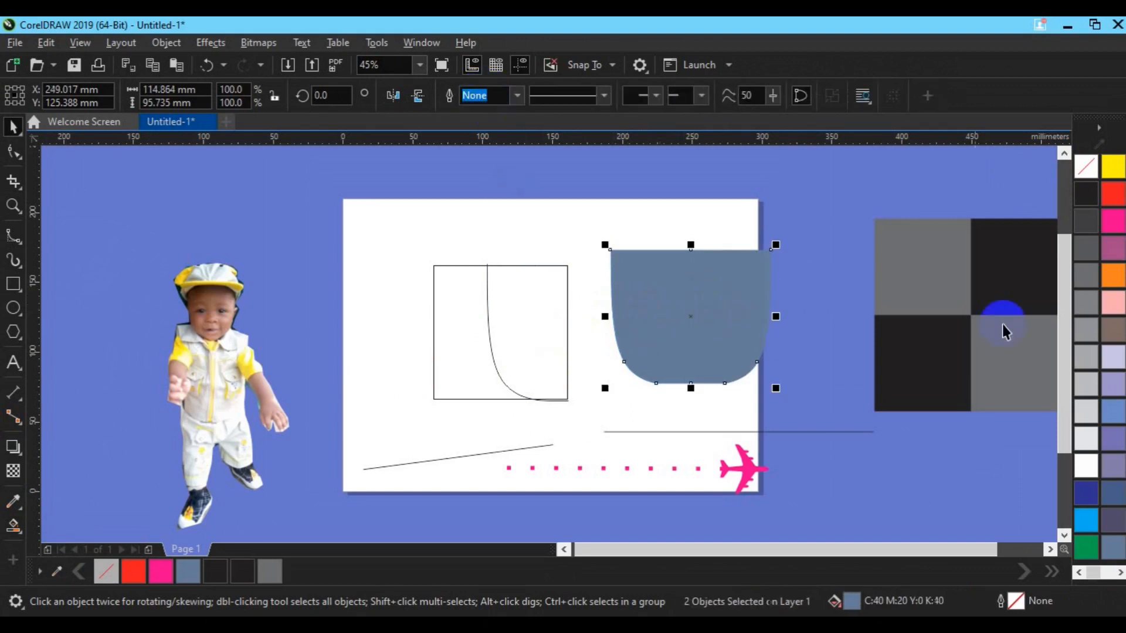
pyautogui.click(1112, 196)
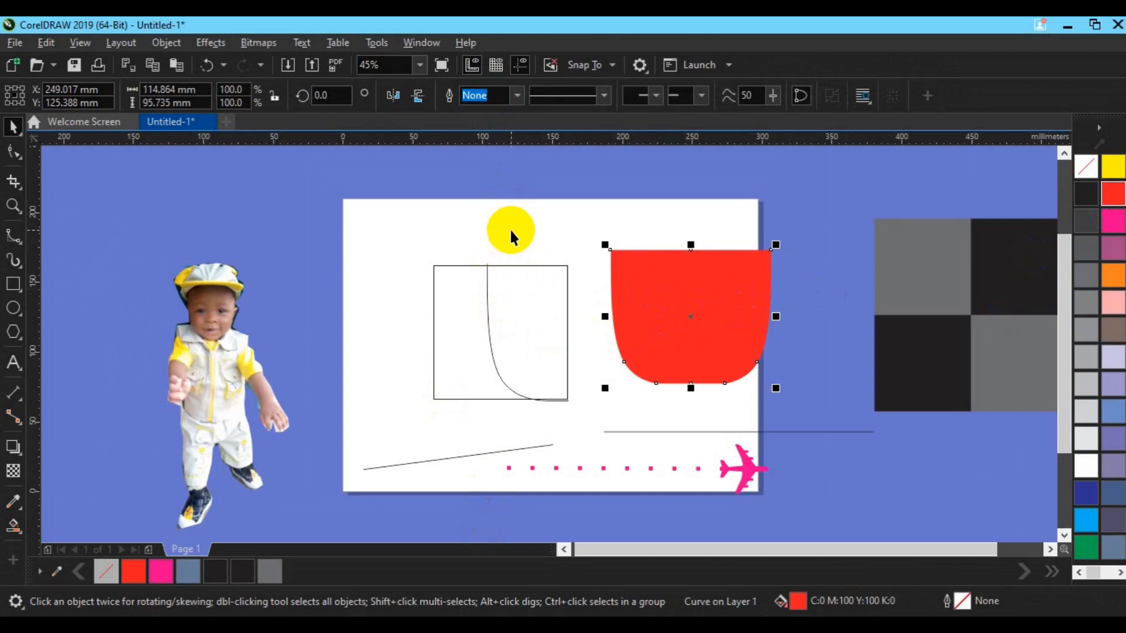
# - Undo the red fill and the weld so the shape is two separate mirrored halves again
pyautogui.click(627, 371)
pyautogui.click(675, 339)
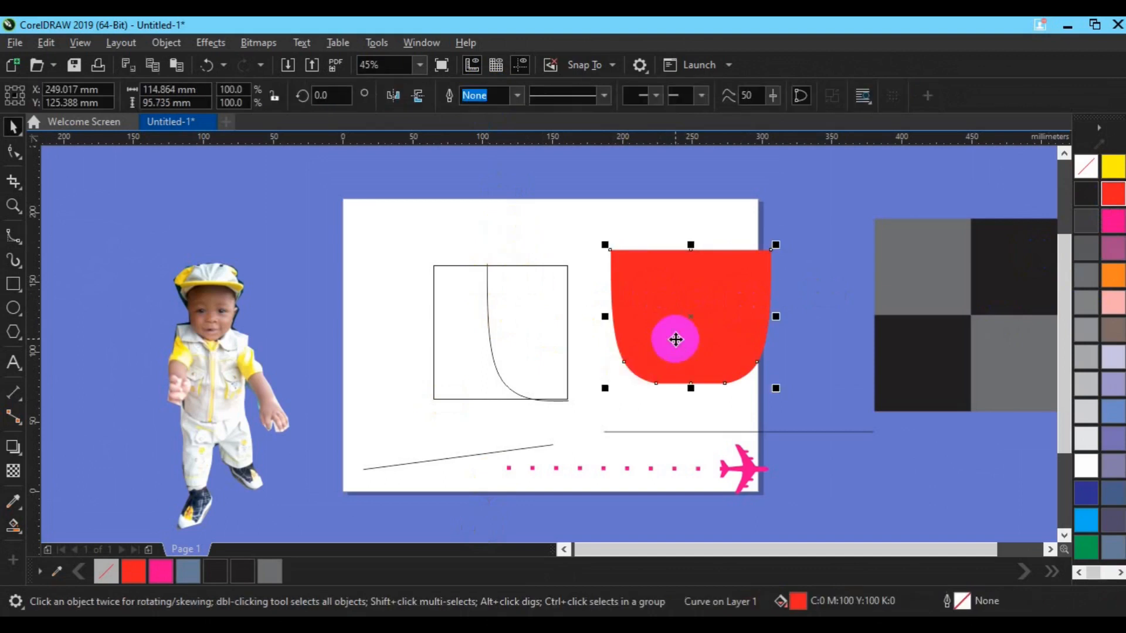
pyautogui.hotkey('ctrl', 'z')
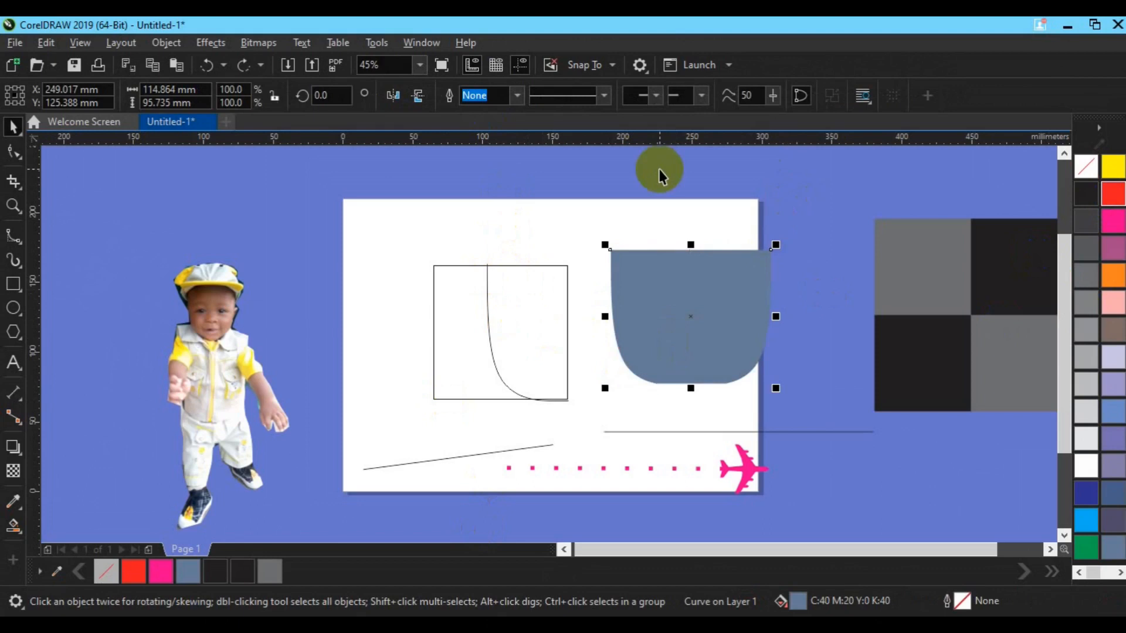
pyautogui.hotkey('ctrl', 'z')
# - Fill the right half of the shape with red and the left half with yellow
pyautogui.click(725, 328)
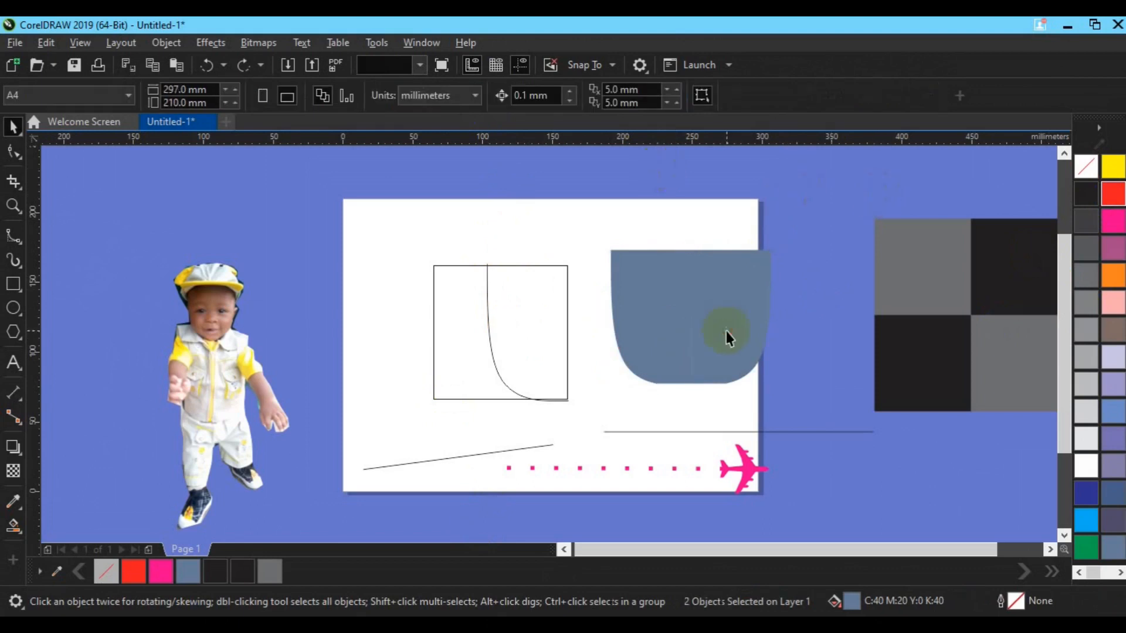
pyautogui.click(1088, 193)
pyautogui.click(1111, 198)
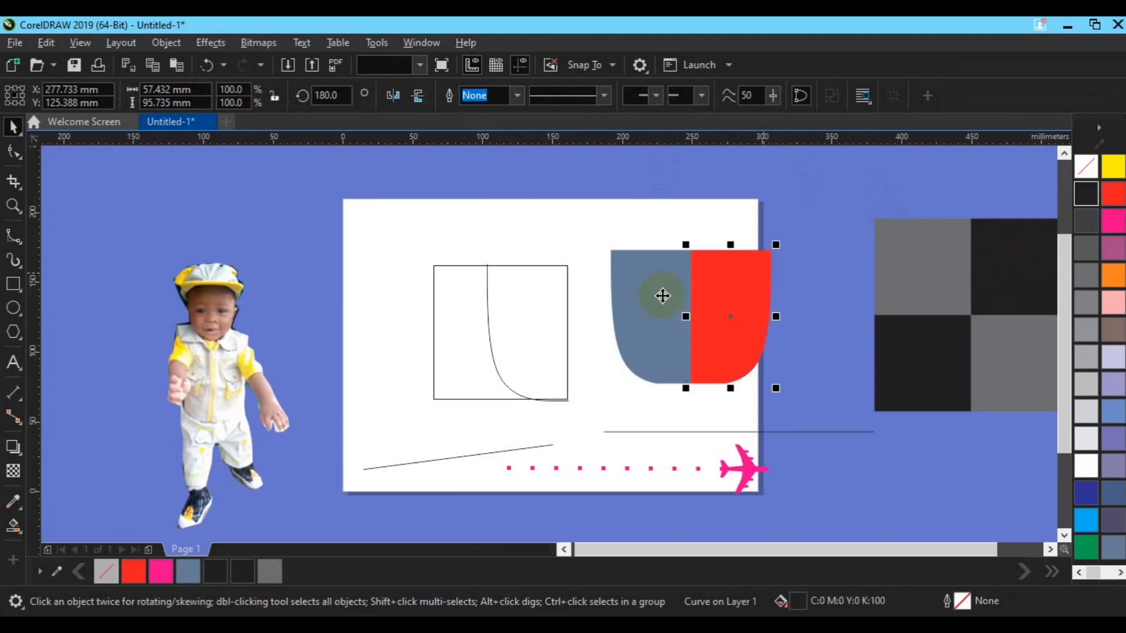
pyautogui.click(674, 315)
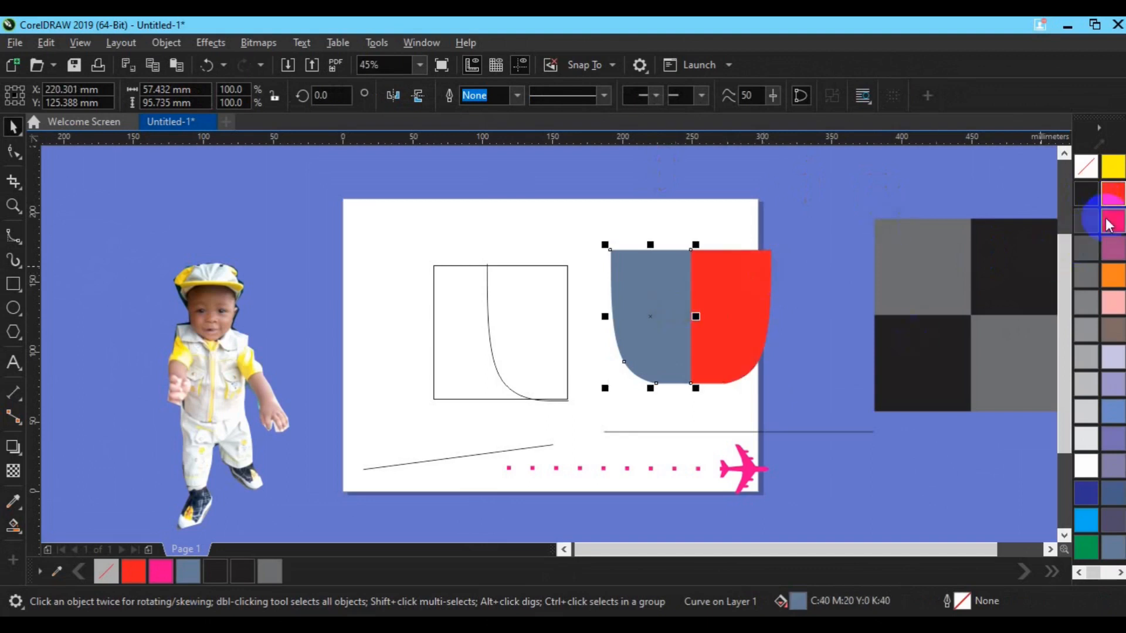
pyautogui.click(1110, 172)
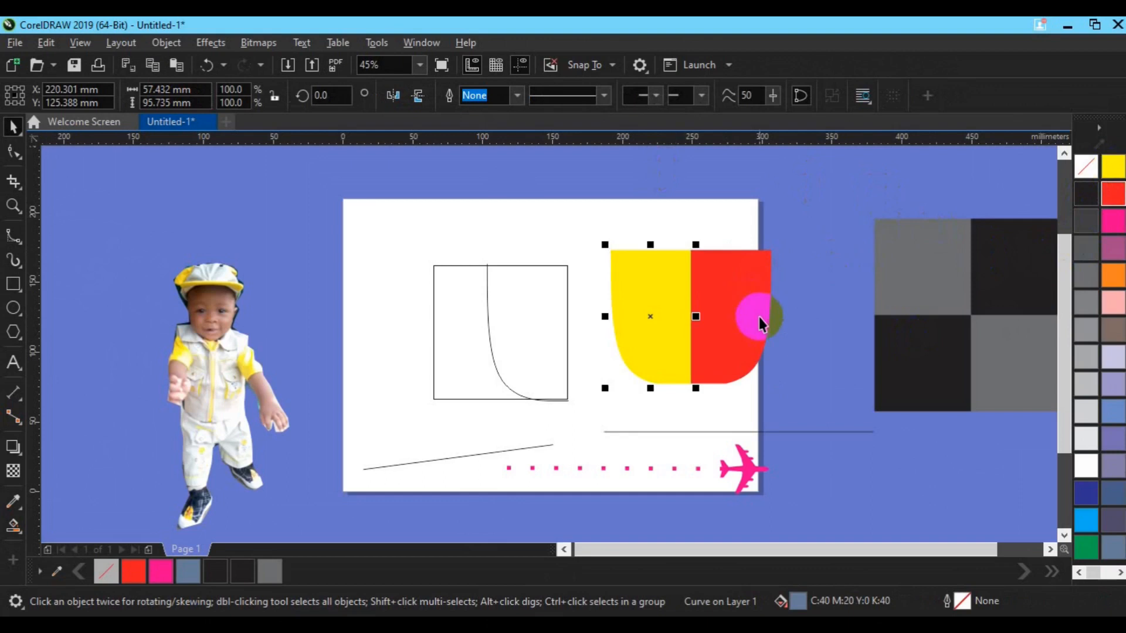
# - Group the yellow and red halves and scale the group from its centre to about 66%
pyautogui.keyDown('shift'); pyautogui.click(730, 316); pyautogui.keyUp('shift')
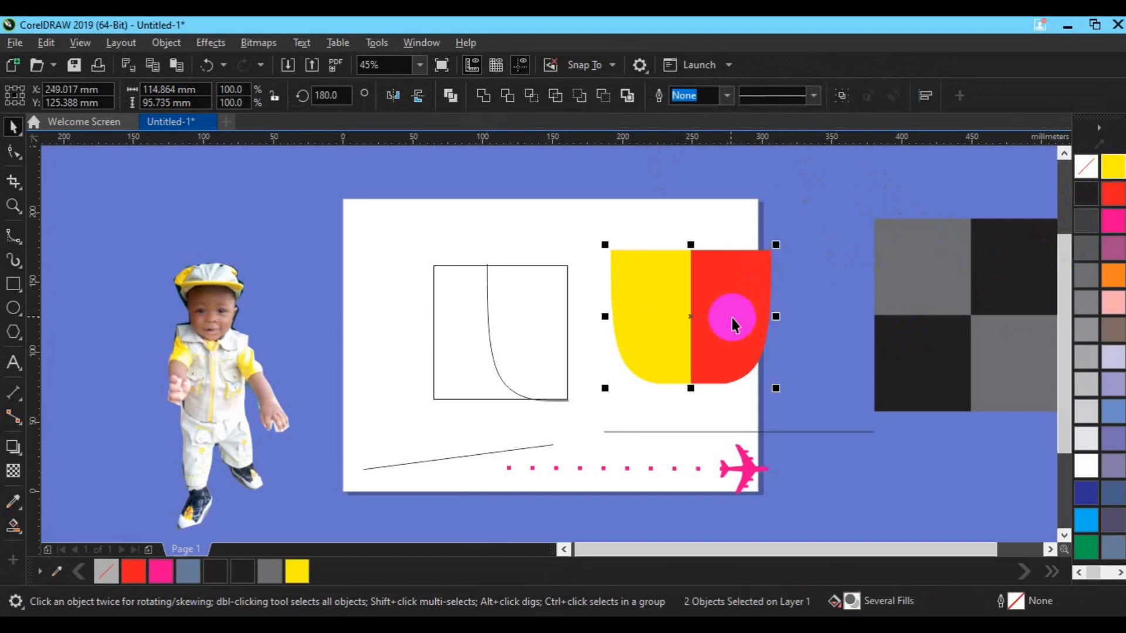
pyautogui.hotkey('ctrl', 'g')
pyautogui.moveTo(778, 393); pyautogui.dragTo(751, 384)
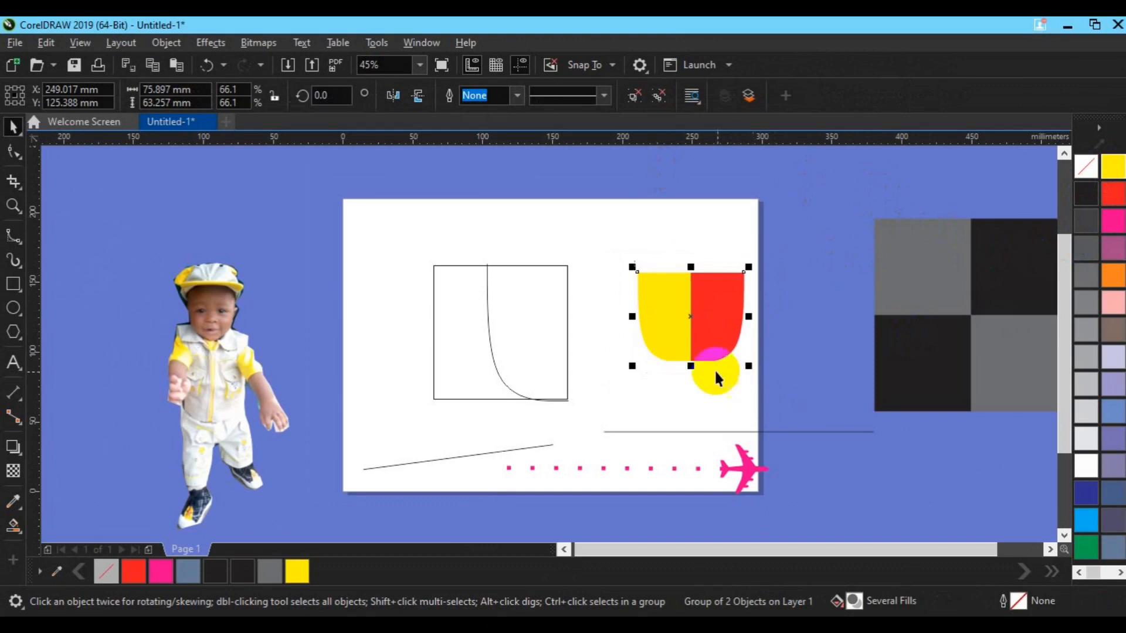
# - Create a vertically mirrored copy of the group directly above it and flip the copy horizontally so the colours alternate
pyautogui.moveTo(691, 369); pyautogui.dragTo(697, 250)
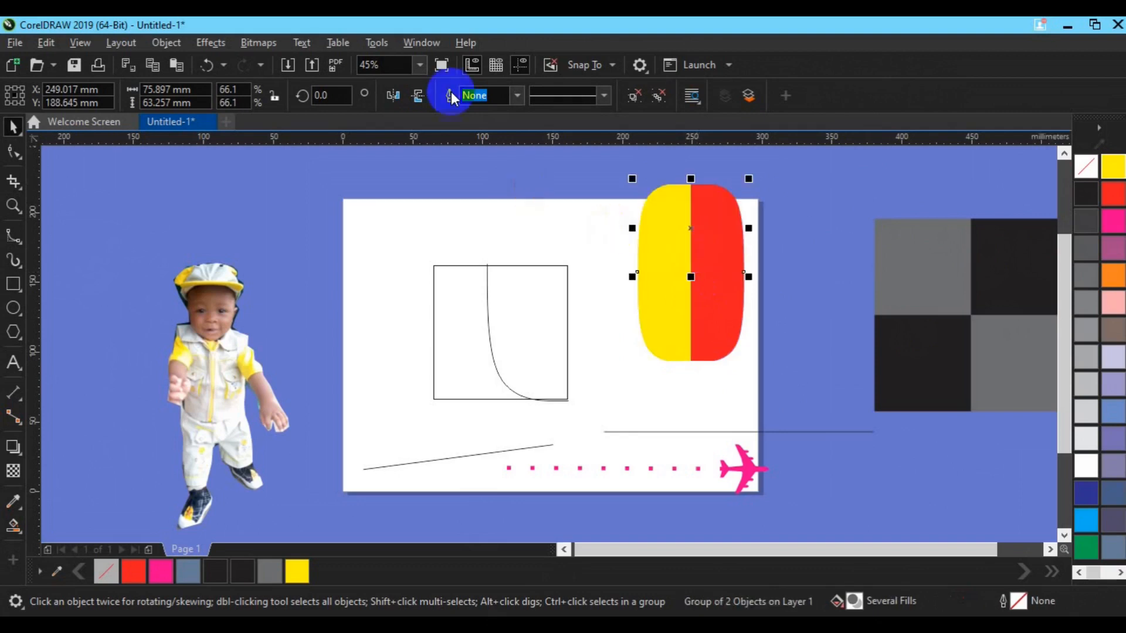
pyautogui.click(415, 95)
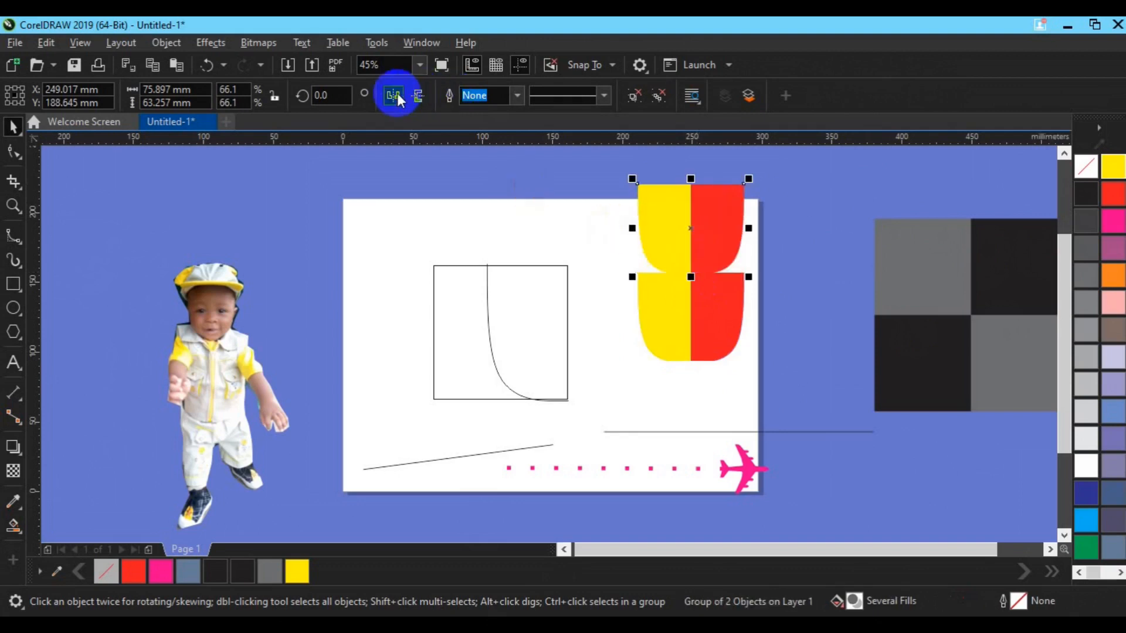
pyautogui.click(393, 95)
pyautogui.click(415, 95)
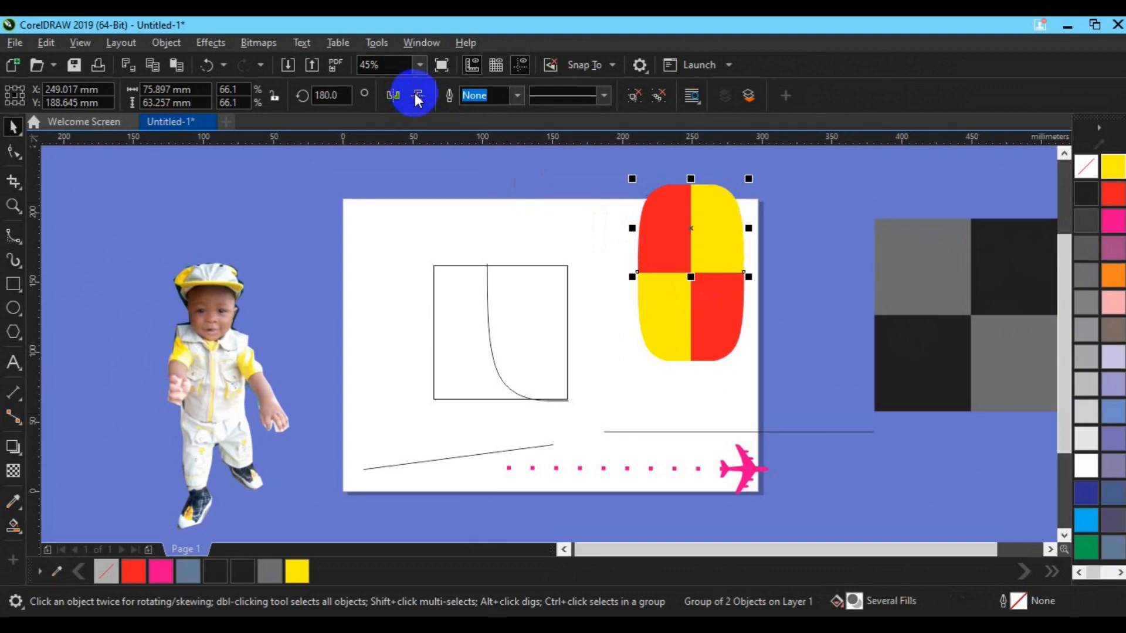
pyautogui.click(818, 297)
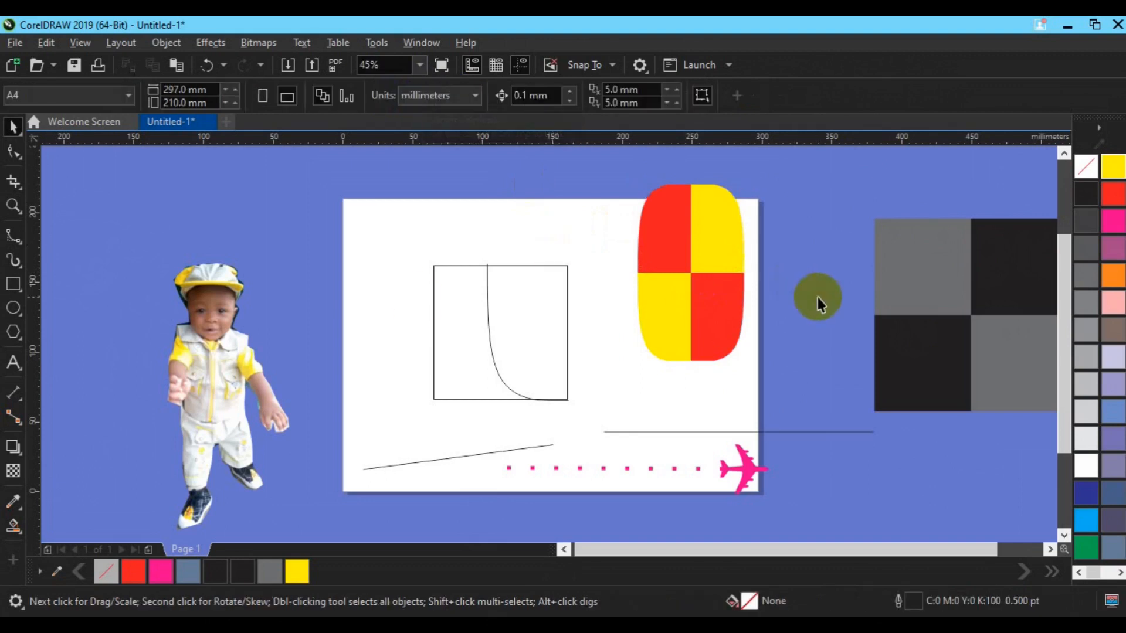
# - Draw a closed D-like Polyline shape about 48 by 62 mm at the page's left edge and a curvy one about 74 by 53 mm above the square
pyautogui.click(14, 238)
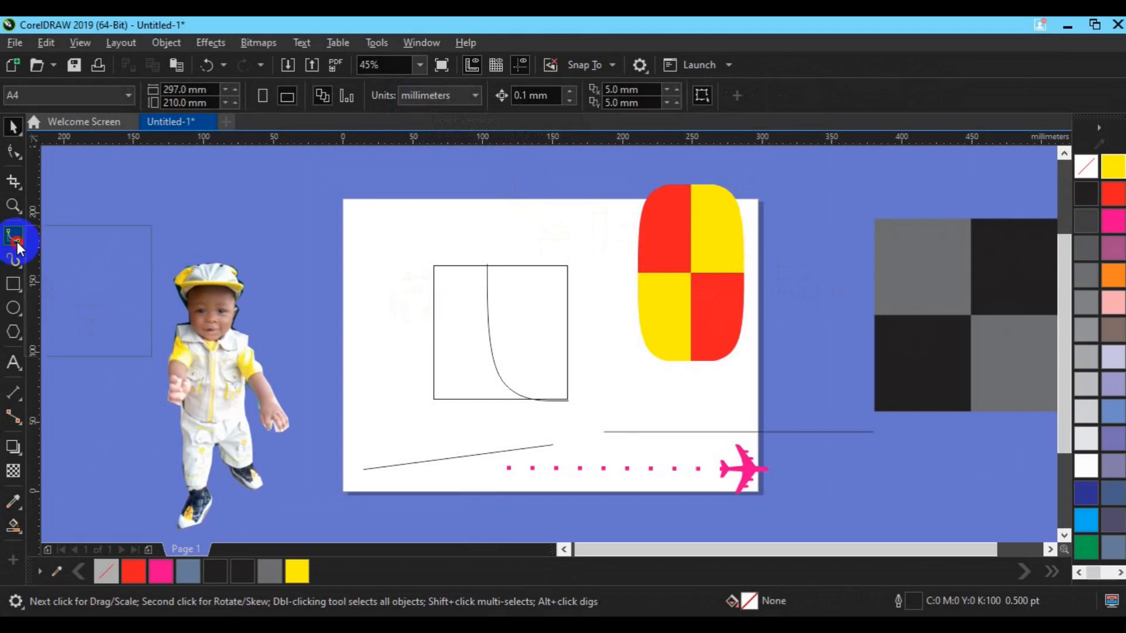
pyautogui.click(72, 329)
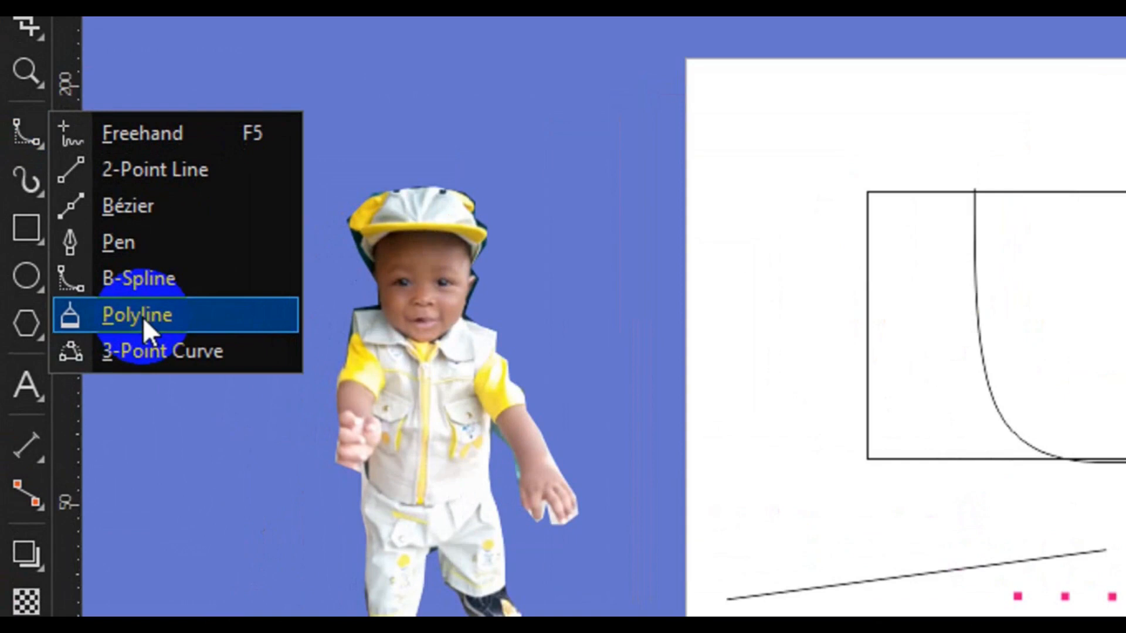
pyautogui.click(142, 316)
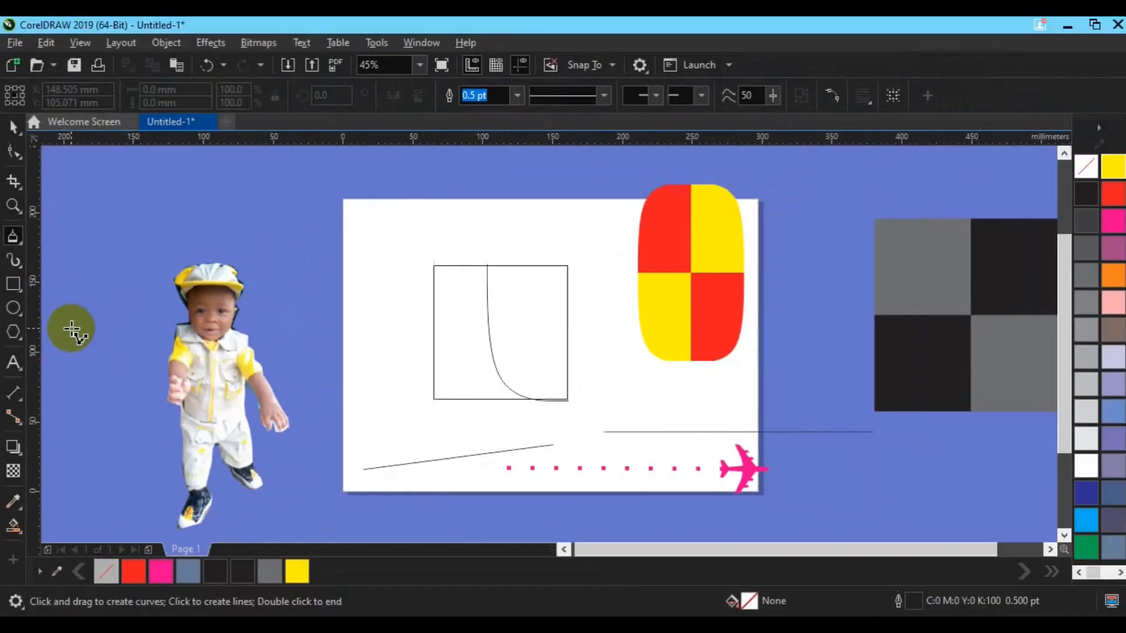
pyautogui.press('space')
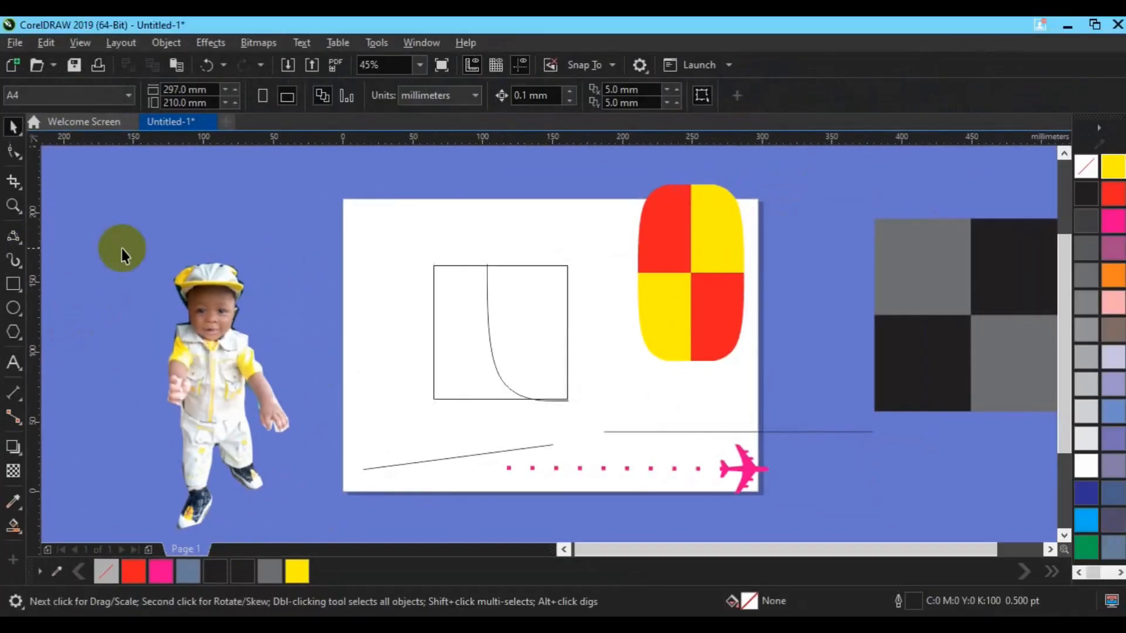
pyautogui.click(22, 242)
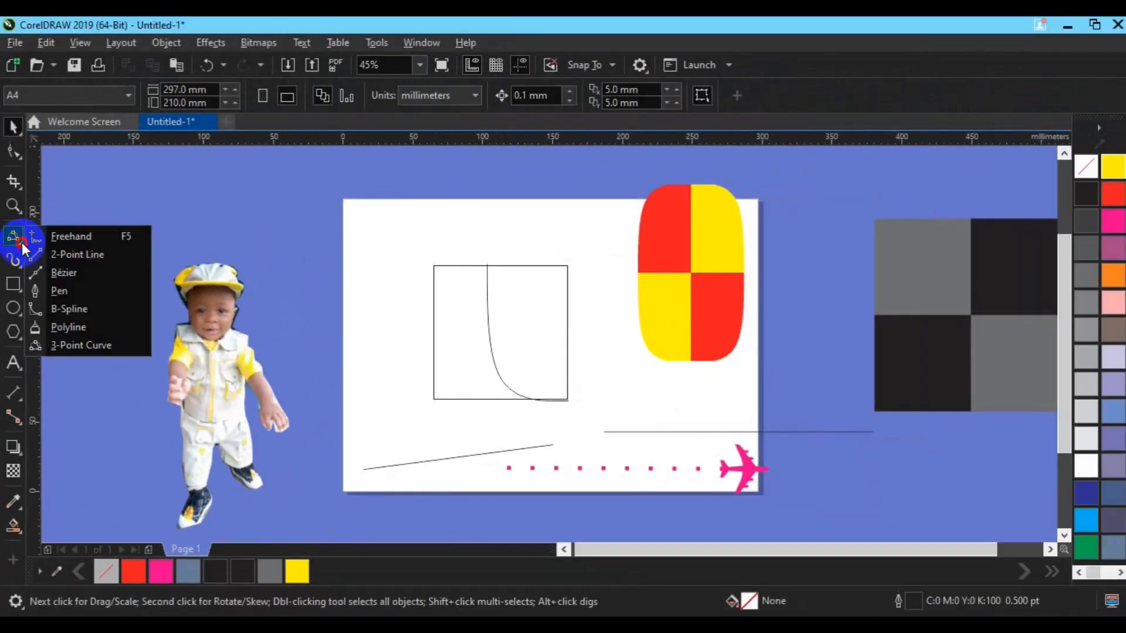
pyautogui.click(69, 327)
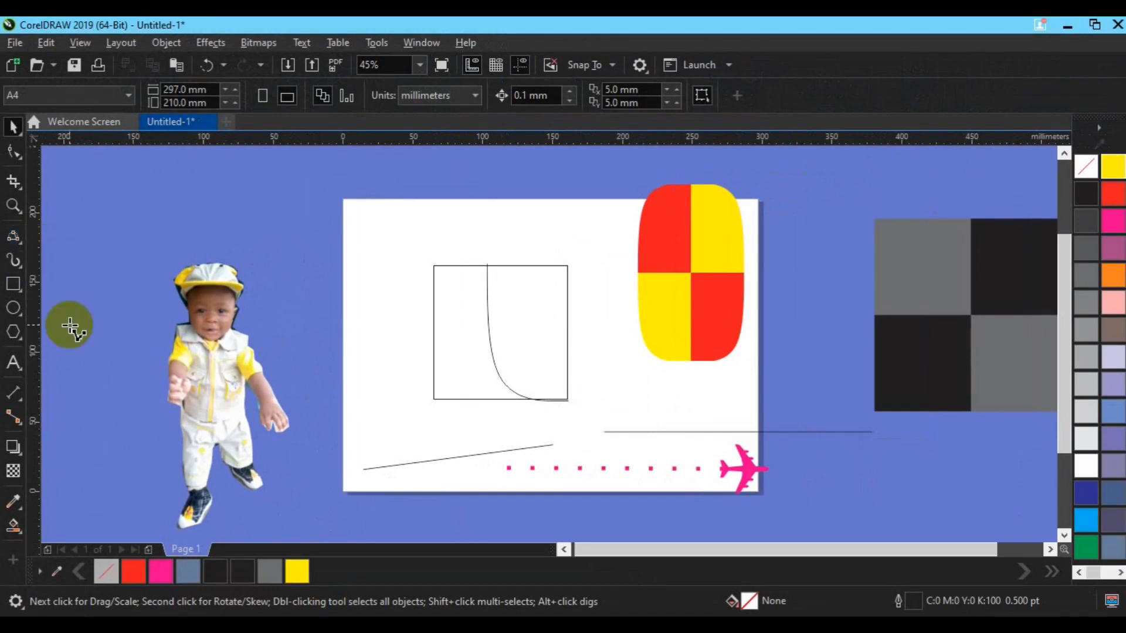
pyautogui.moveTo(292, 241)
pyautogui.mouseDown()
pyautogui.moveTo(356, 277)
pyautogui.moveTo(334, 320)
pyautogui.moveTo(284, 281)
pyautogui.moveTo(290, 238)
pyautogui.mouseUp()
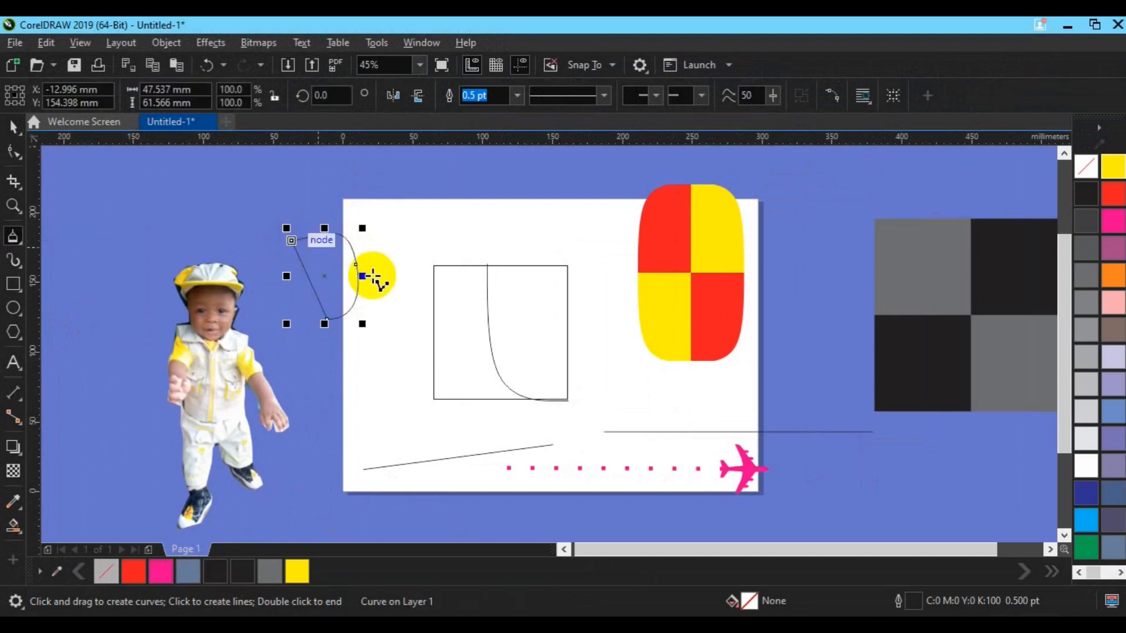
pyautogui.moveTo(453, 223)
pyautogui.mouseDown()
pyautogui.moveTo(512, 276)
pyautogui.moveTo(556, 233)
pyautogui.moveTo(517, 214)
pyautogui.moveTo(536, 243)
pyautogui.moveTo(503, 262)
pyautogui.moveTo(465, 226)
pyautogui.mouseUp()
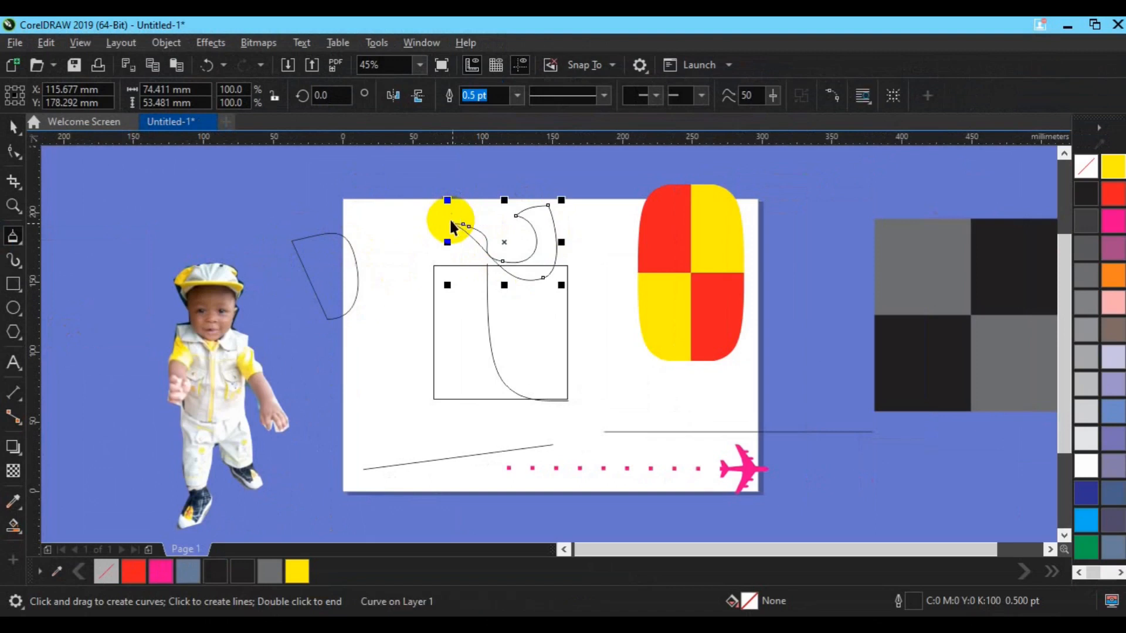
# - Delete the curvy polyline above the square, along with the square and its B-Spline curve
pyautogui.press('space')
pyautogui.press('Delete')
pyautogui.moveTo(357, 208); pyautogui.dragTo(605, 417)
pyautogui.press('Delete')
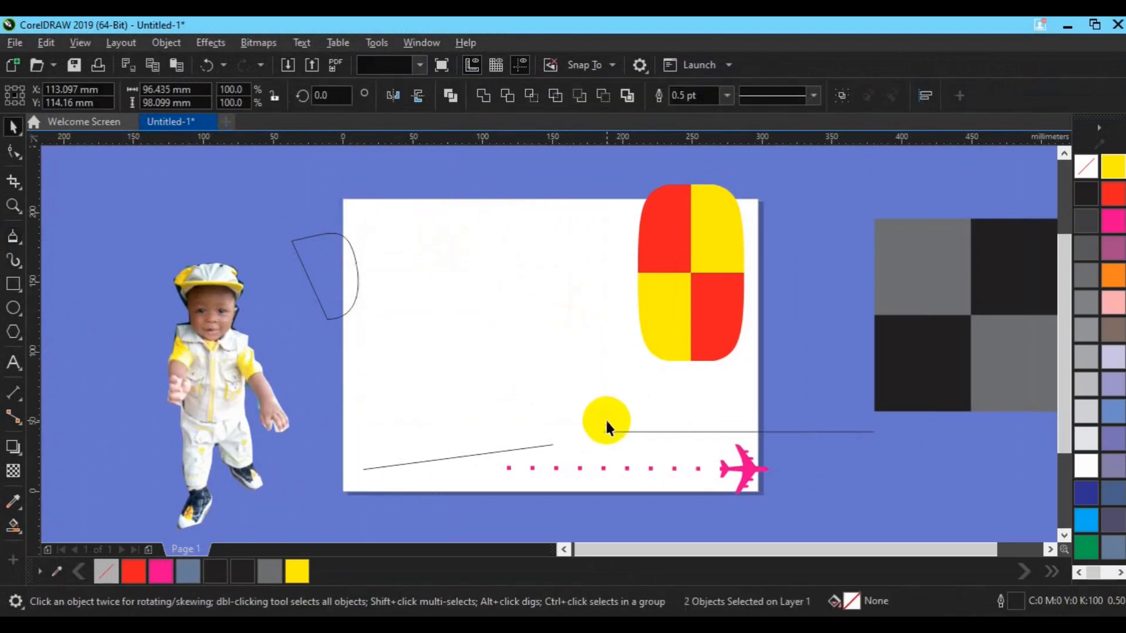
# - Draw a 3-Point Curve arc about 119 mm wide on the page and mirror it vertically
pyautogui.click(23, 244)
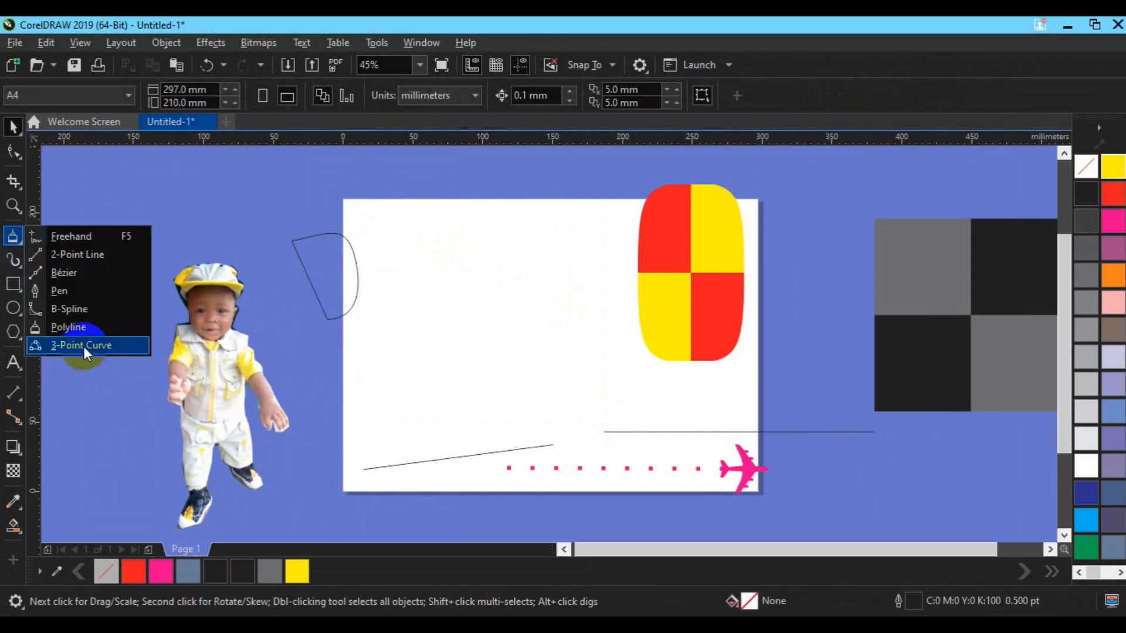
pyautogui.click(84, 346)
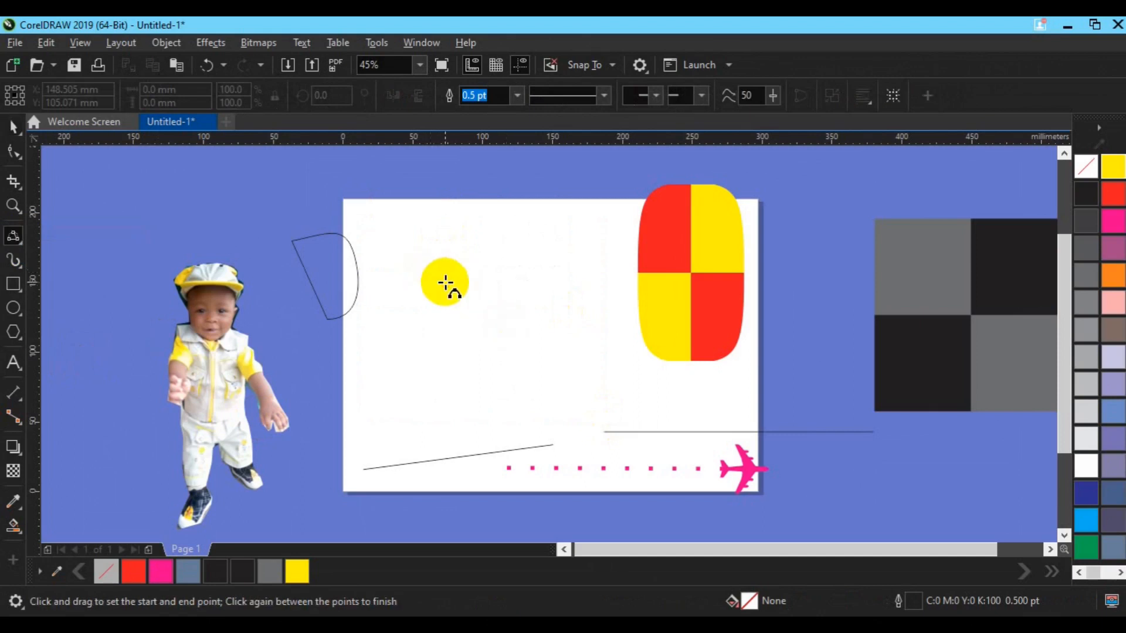
pyautogui.moveTo(445, 283); pyautogui.dragTo(561, 398)
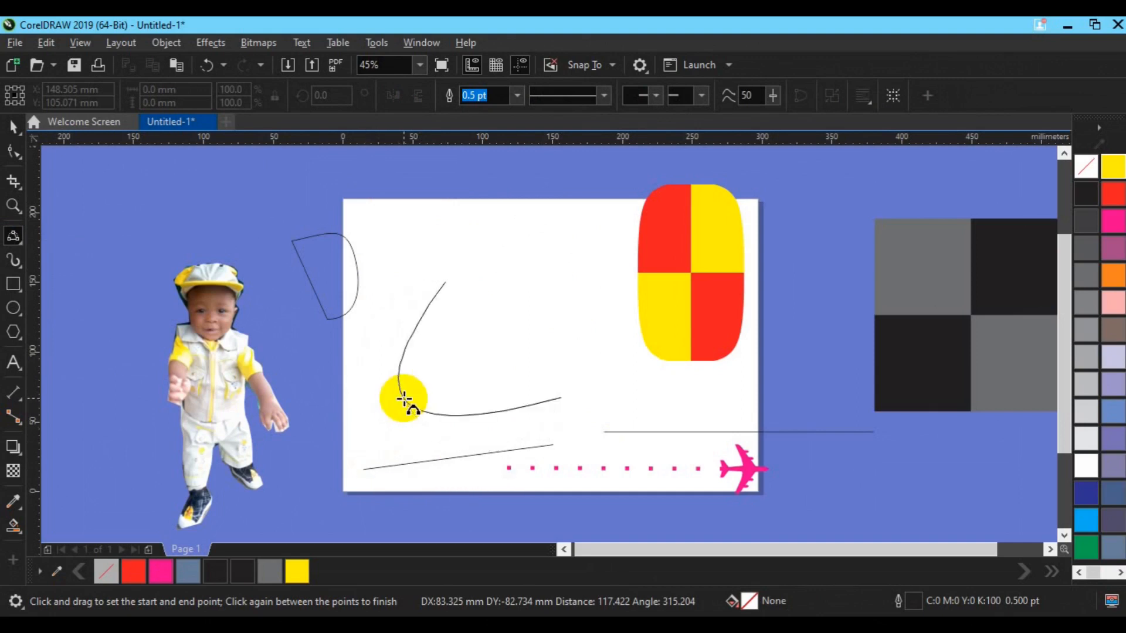
pyautogui.click(403, 399)
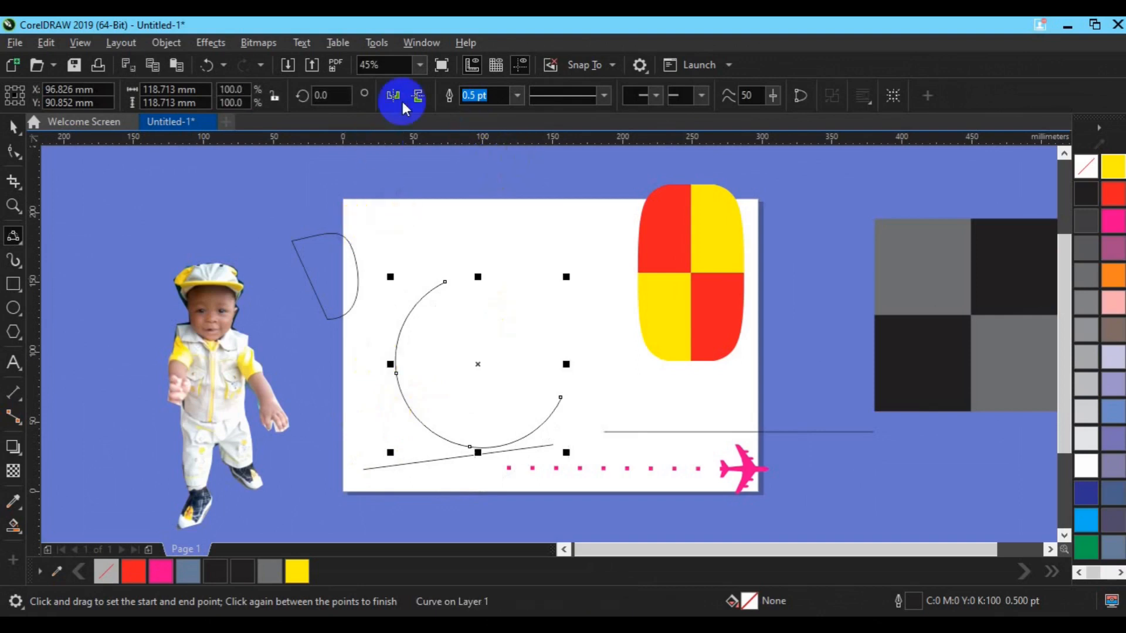
pyautogui.click(417, 96)
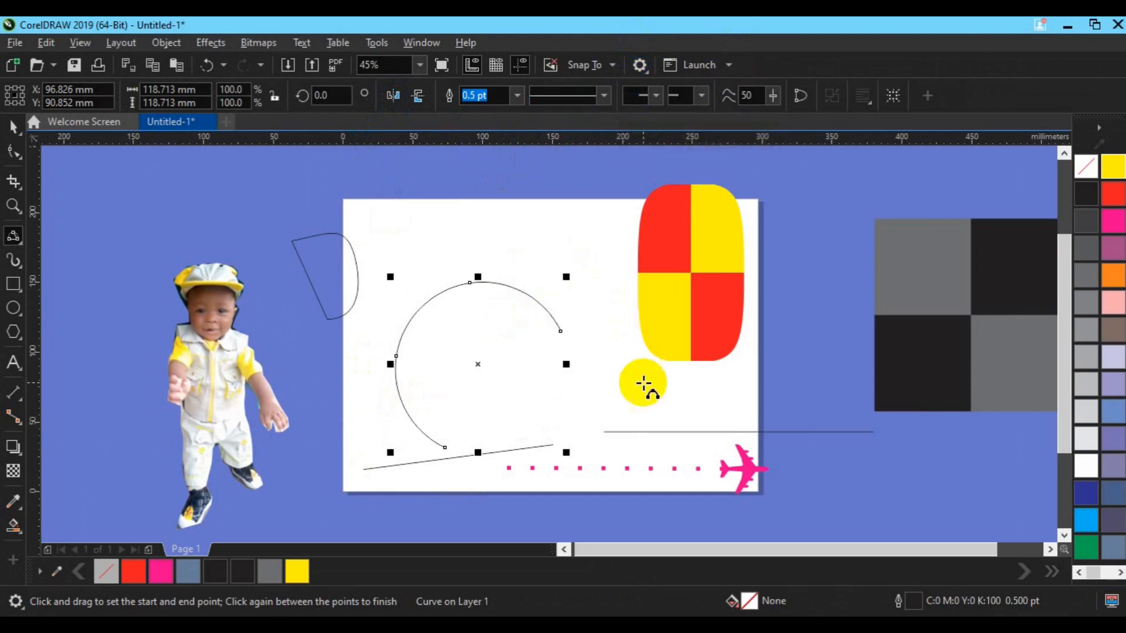
pyautogui.press('space')
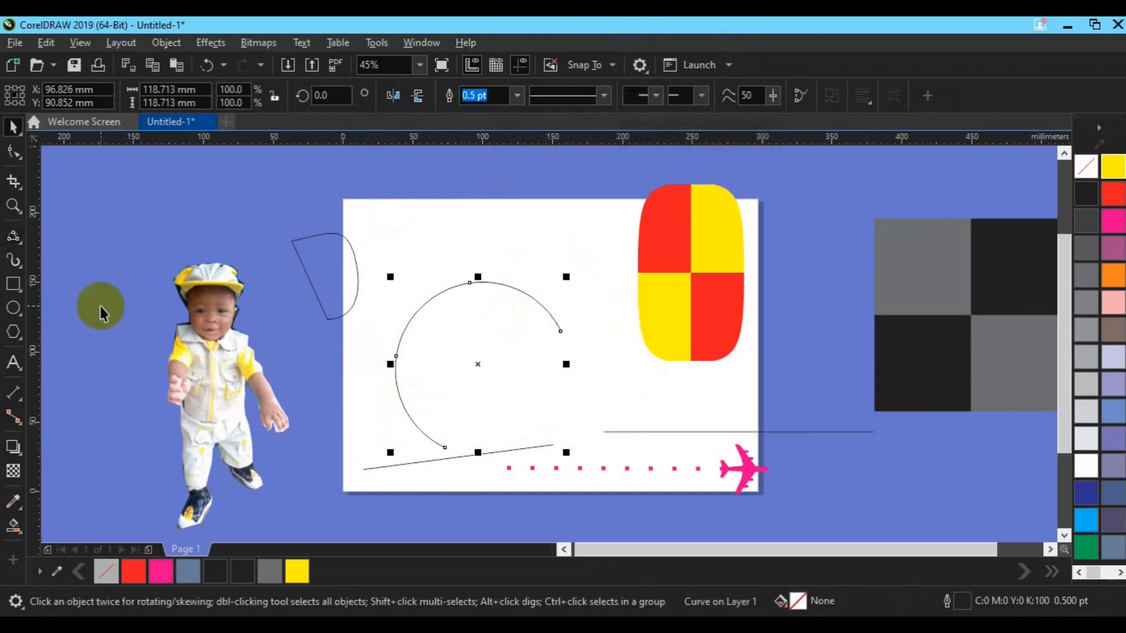
# - Draw a square of about 193 mm per side in the empty area left of the boy's photo
pyautogui.click(19, 294)
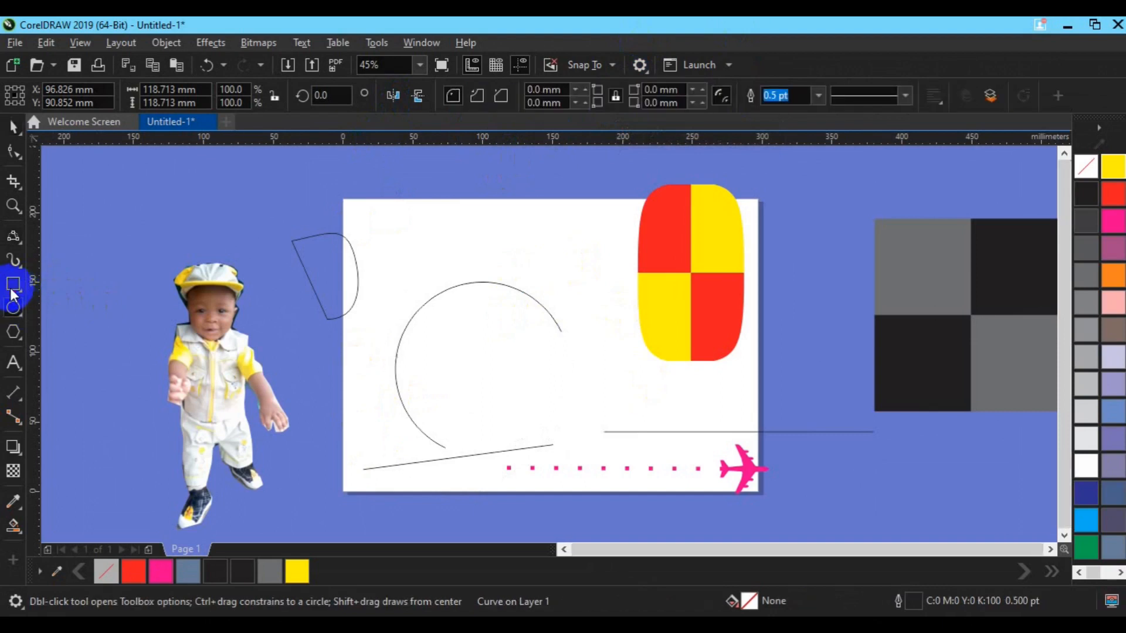
pyautogui.press('F3')
pyautogui.moveTo(166, 262); pyautogui.dragTo(298, 399)
pyautogui.moveTo(298, 399); pyautogui.dragTo(298, 398)
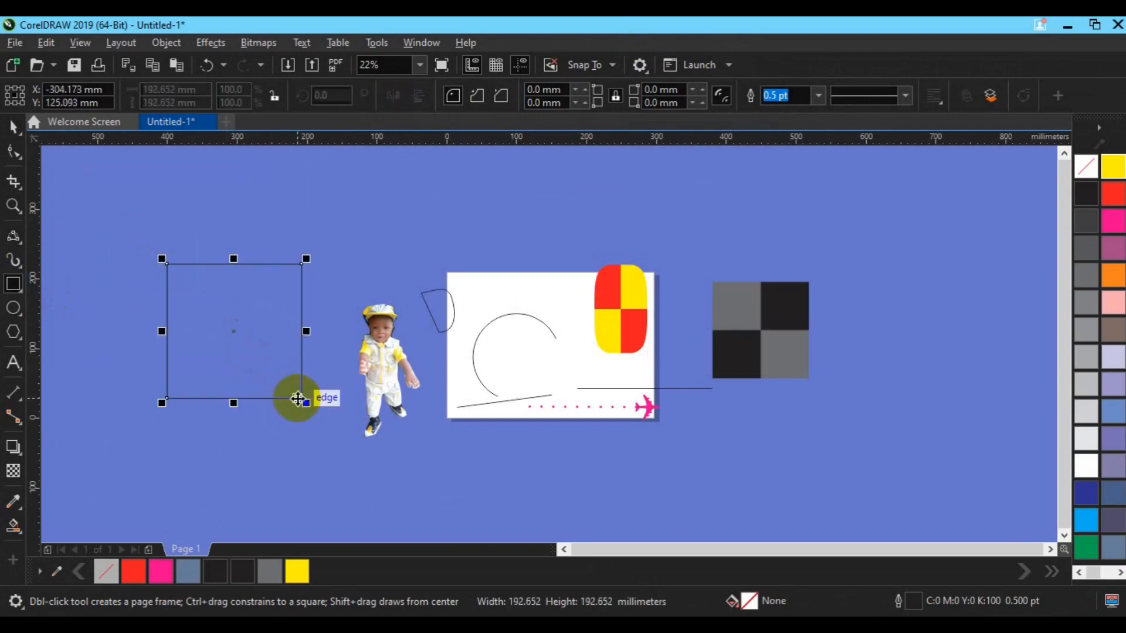
pyautogui.press('space')
# - Draw a 3-Point Curve arc about 206 mm wide from the square's centre to its lower-left corner, and move it to about X -402 mm, Y 58 mm
pyautogui.click(12, 237)
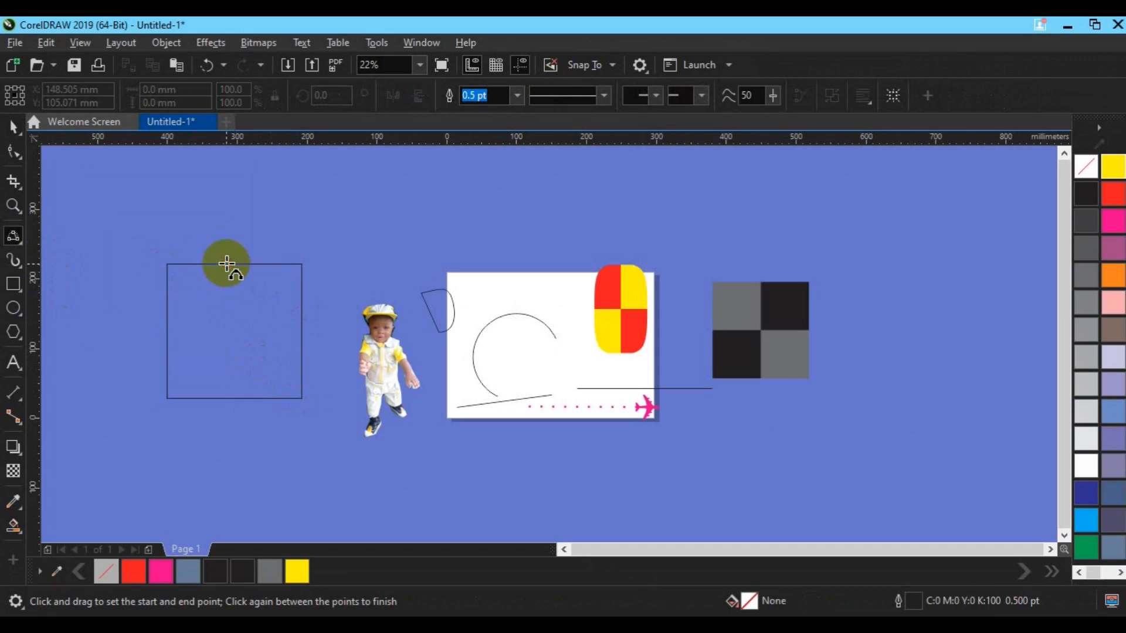
pyautogui.moveTo(227, 264); pyautogui.dragTo(226, 352)
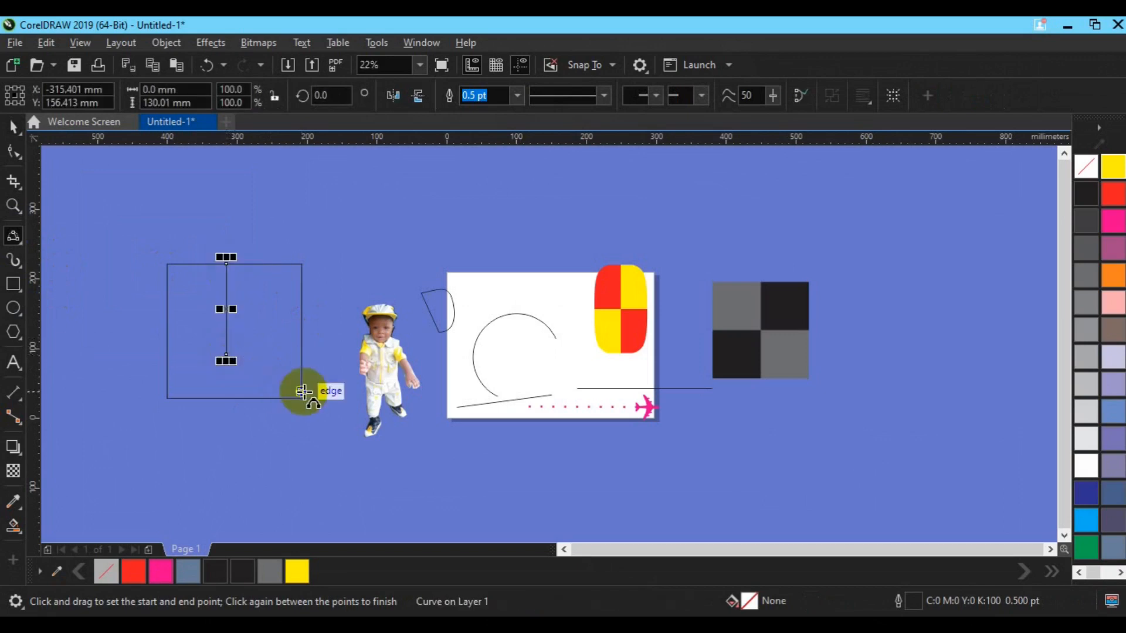
pyautogui.hotkey('ctrl', 'z')
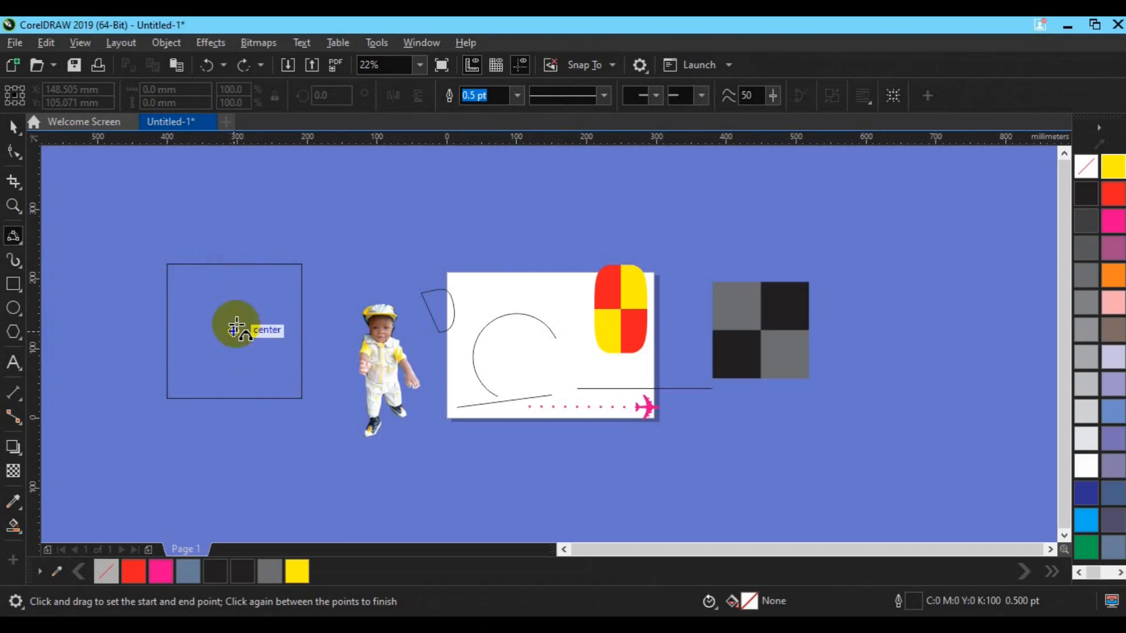
pyautogui.moveTo(234, 332); pyautogui.dragTo(167, 398)
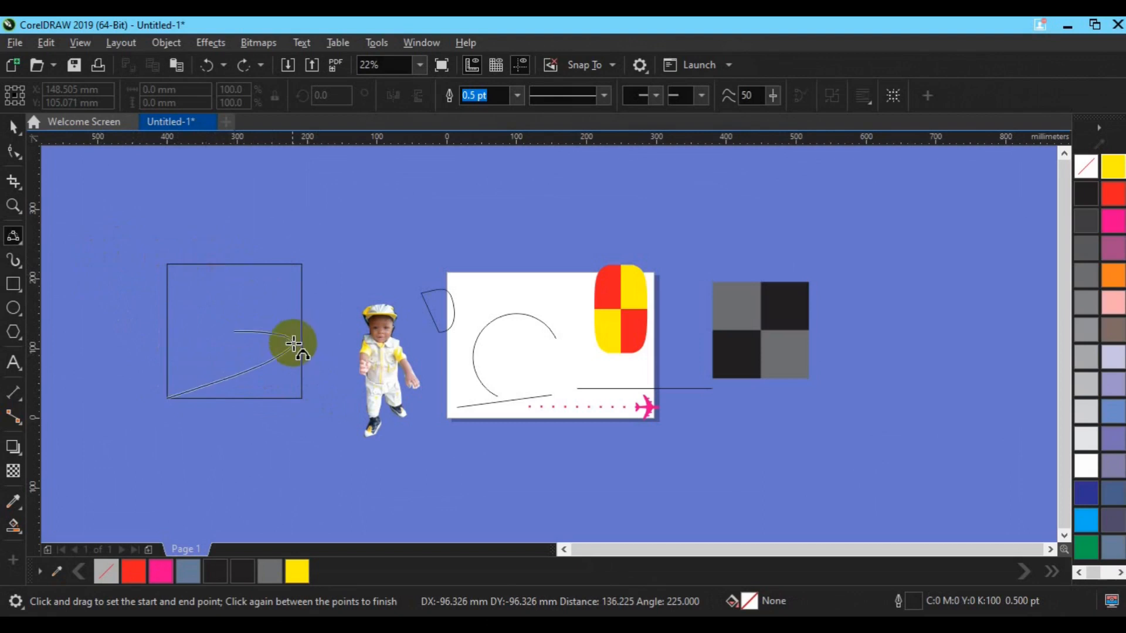
pyautogui.click(311, 406)
pyautogui.click(12, 129)
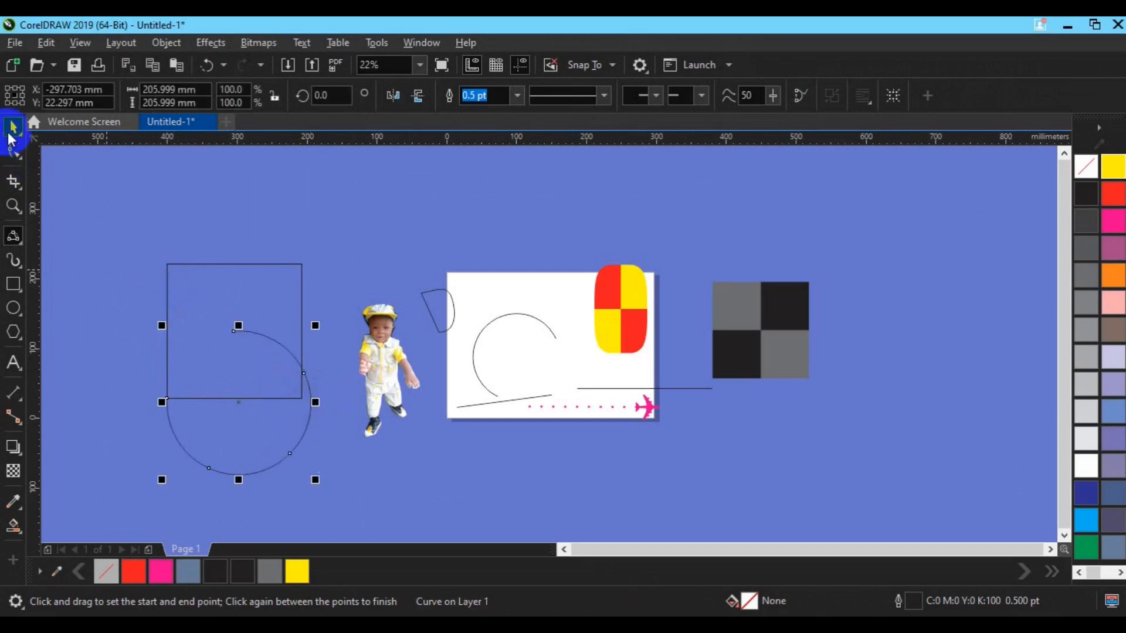
pyautogui.moveTo(250, 407); pyautogui.dragTo(177, 382)
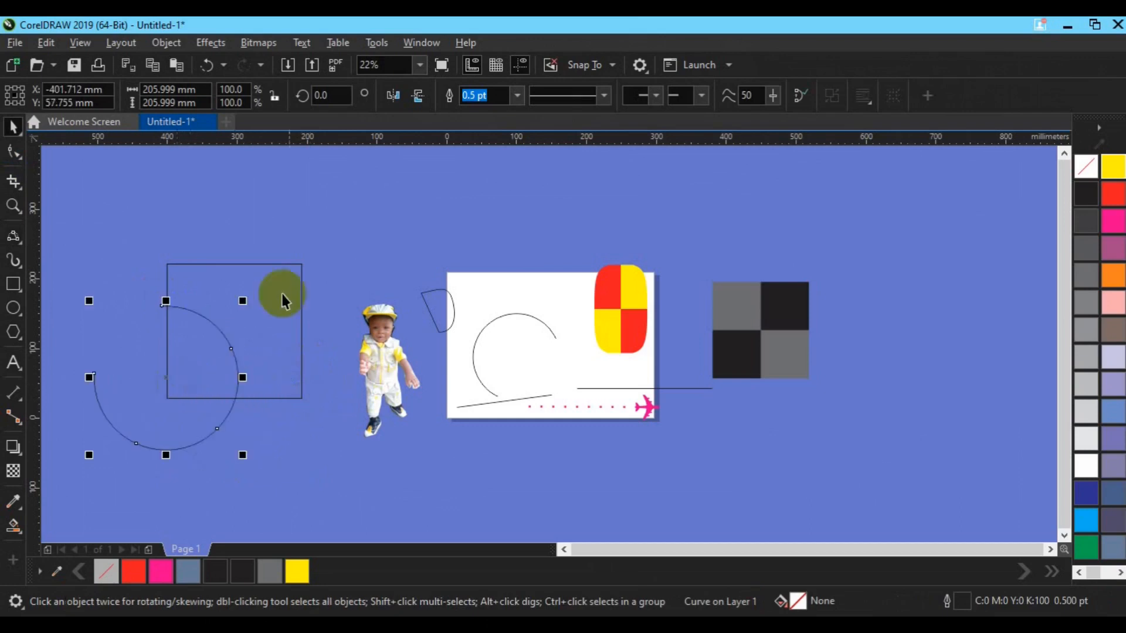
# - Smart Fill the part of the square outside the arc, and delete the 3-Point Curve arc
pyautogui.click(21, 527)
pyautogui.click(59, 548)
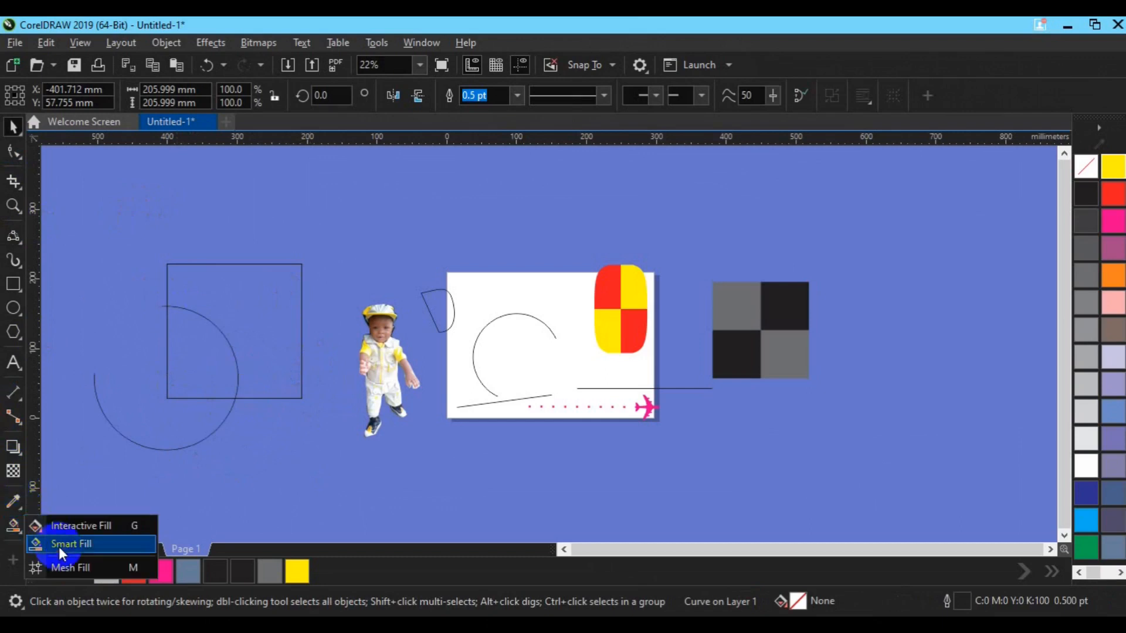
pyautogui.click(270, 335)
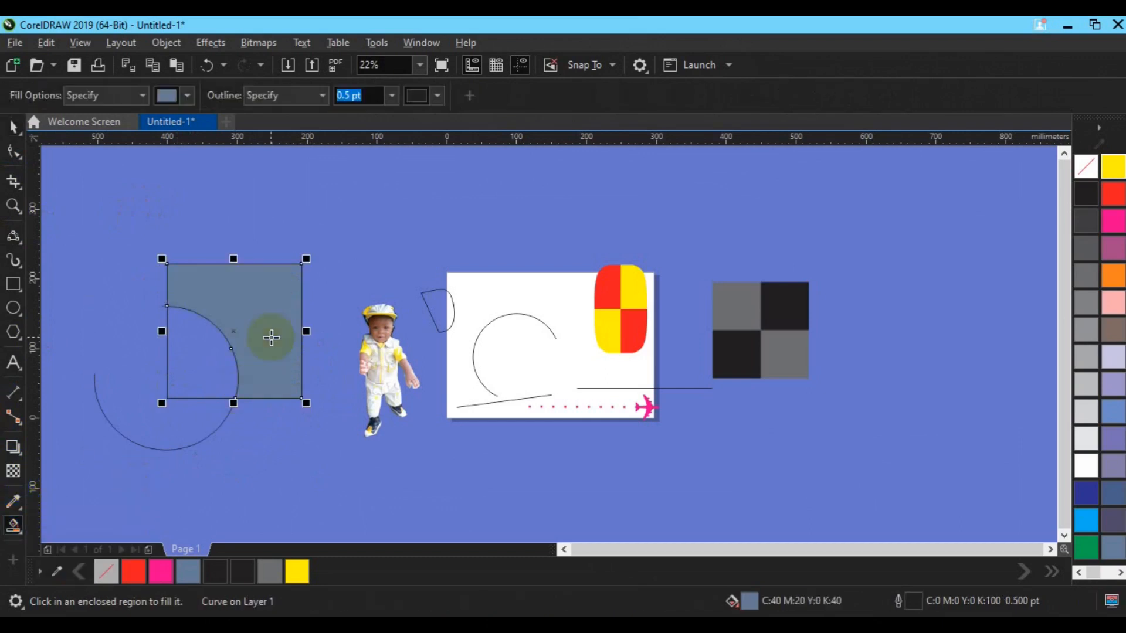
pyautogui.press('space')
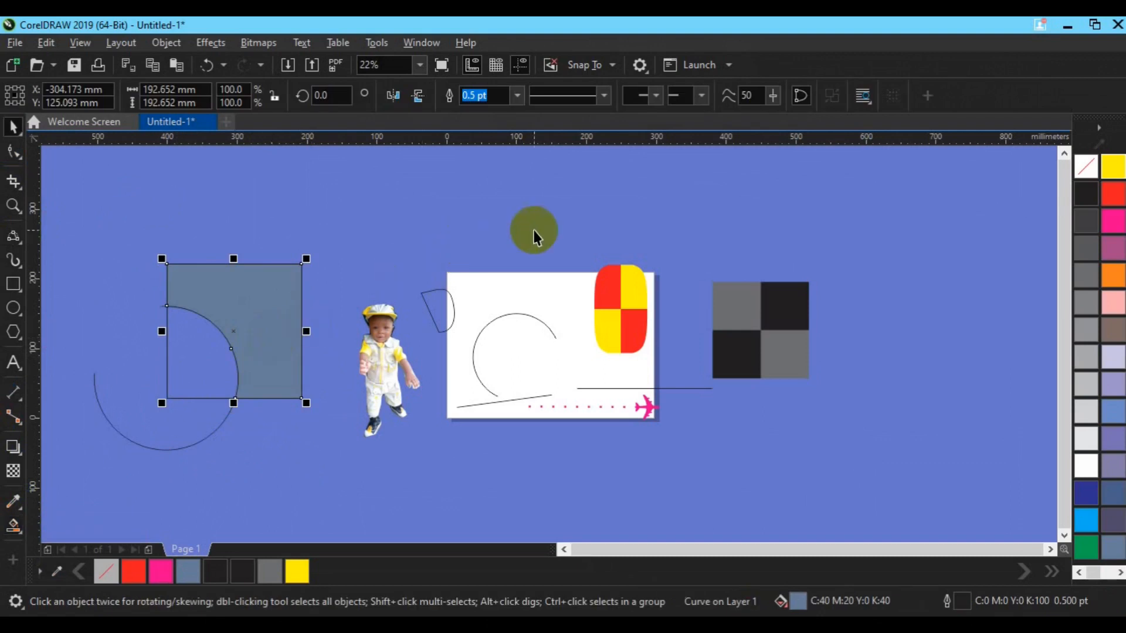
pyautogui.click(191, 439)
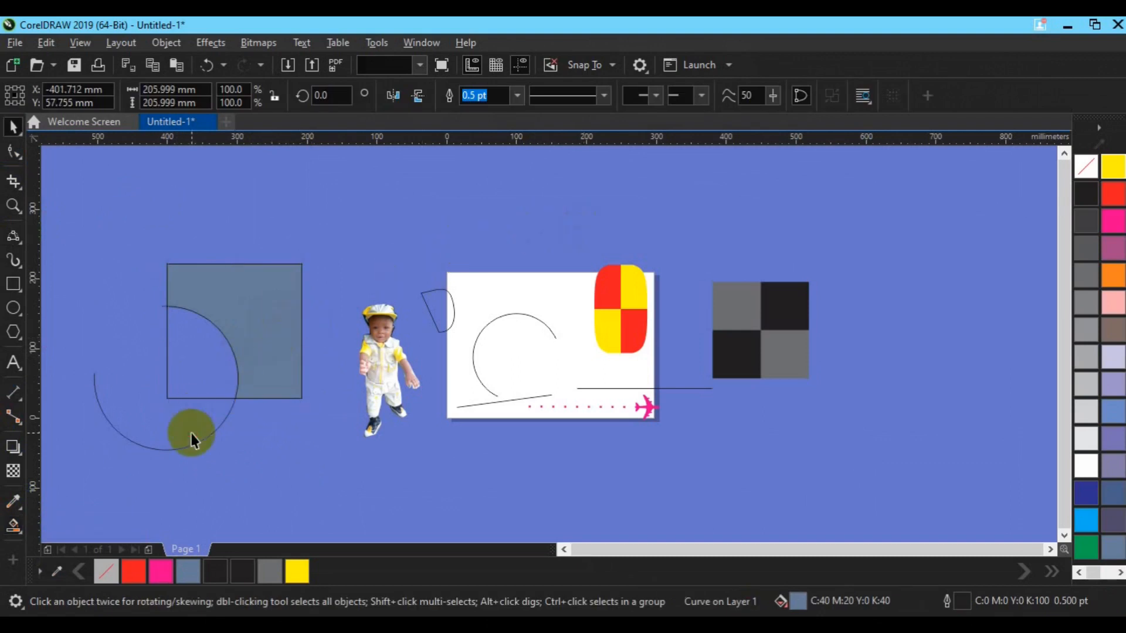
pyautogui.press('Delete')
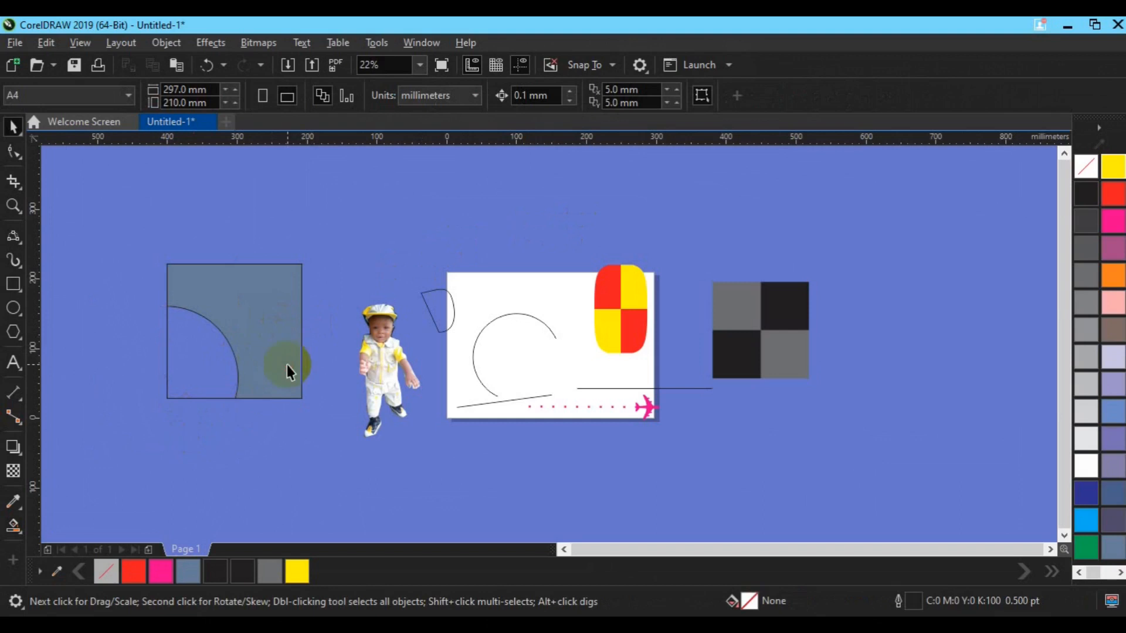
# - Colour the square's filled outer region orange, and Smart Fill the rounded corner region and colour it black
pyautogui.click(287, 364)
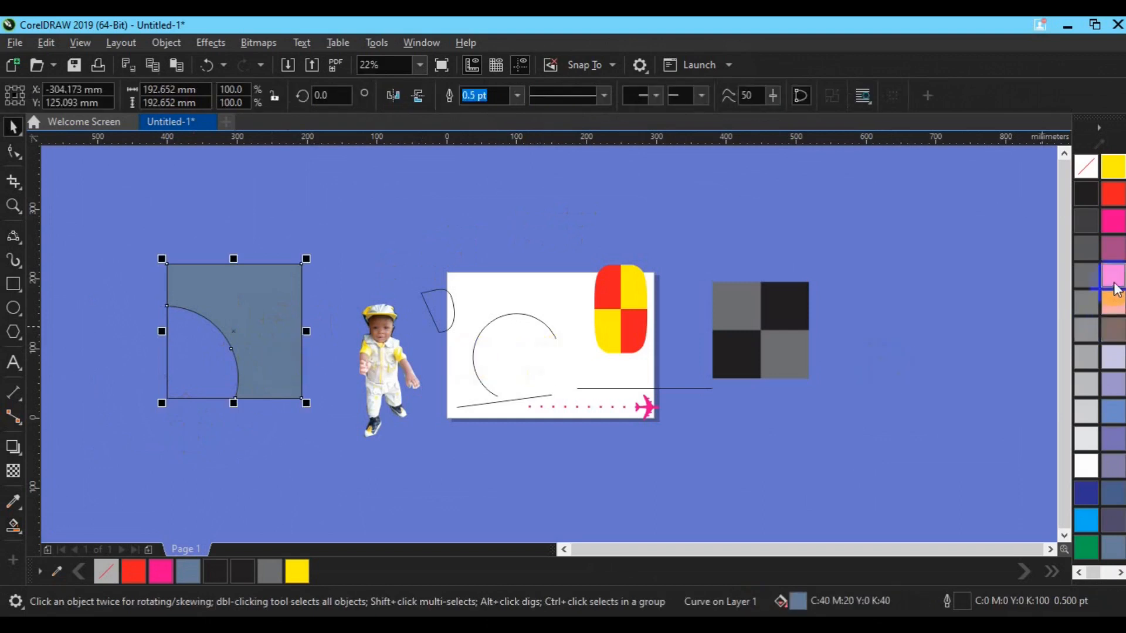
pyautogui.click(1114, 291)
pyautogui.click(223, 375)
pyautogui.click(13, 524)
pyautogui.moveTo(13, 526); pyautogui.dragTo(71, 548)
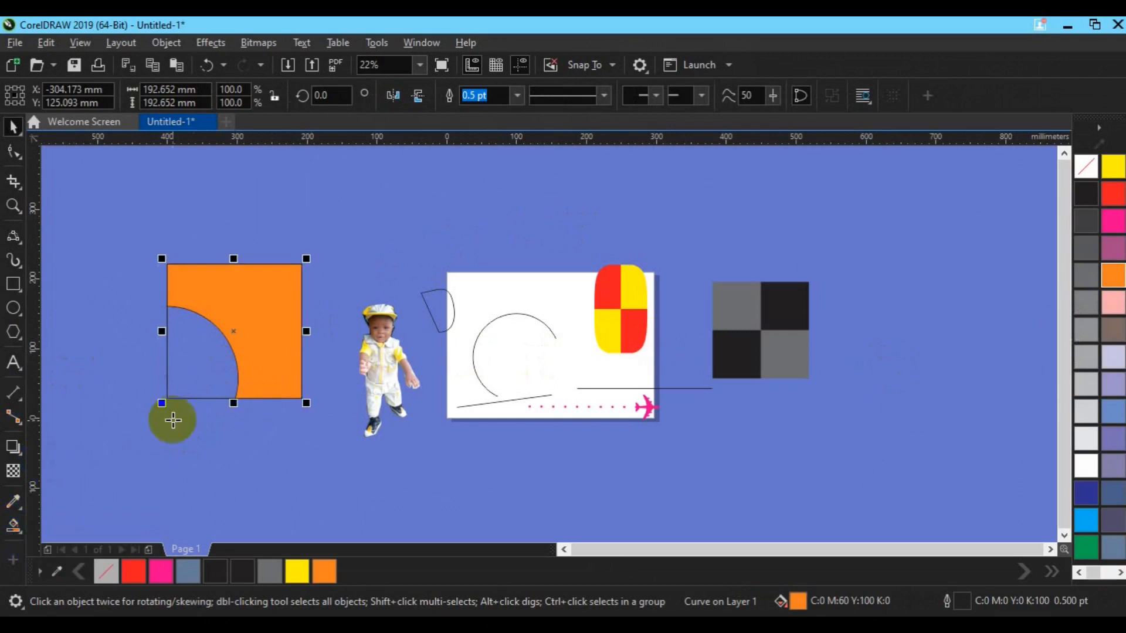
pyautogui.click(176, 390)
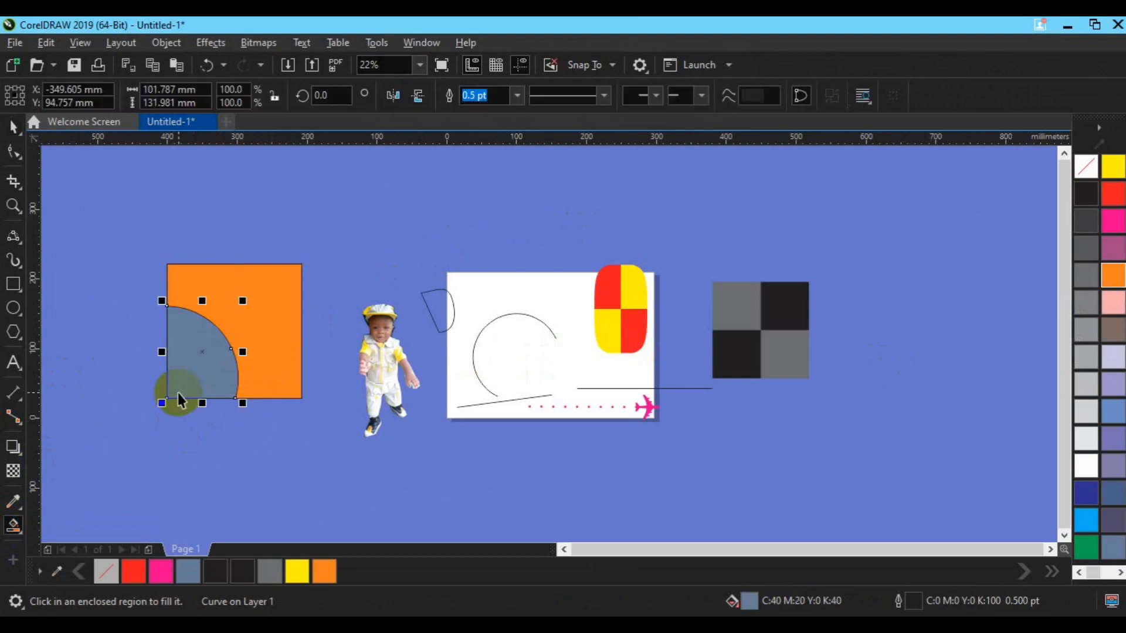
pyautogui.press('space')
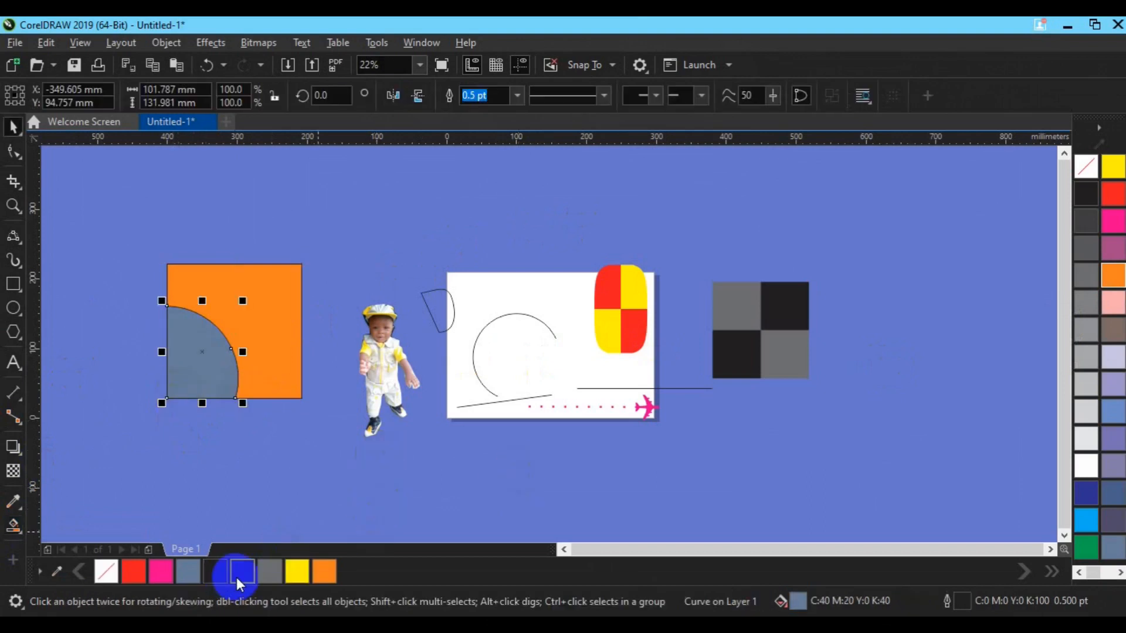
pyautogui.click(237, 577)
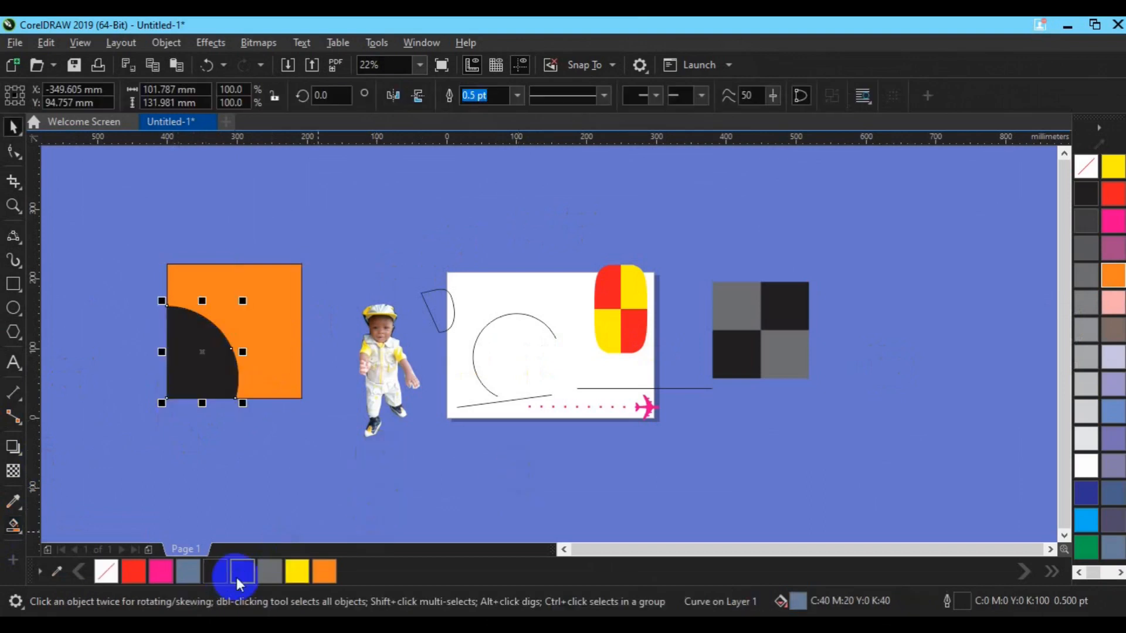
# - Move the orange and black shapes together to about X 698 mm, Y 118 mm, beyond the grey-and-black square, and remove their outlines
pyautogui.keyDown('shift'); pyautogui.click(255, 311); pyautogui.keyUp('shift')
pyautogui.moveTo(255, 311); pyautogui.dragTo(956, 319)
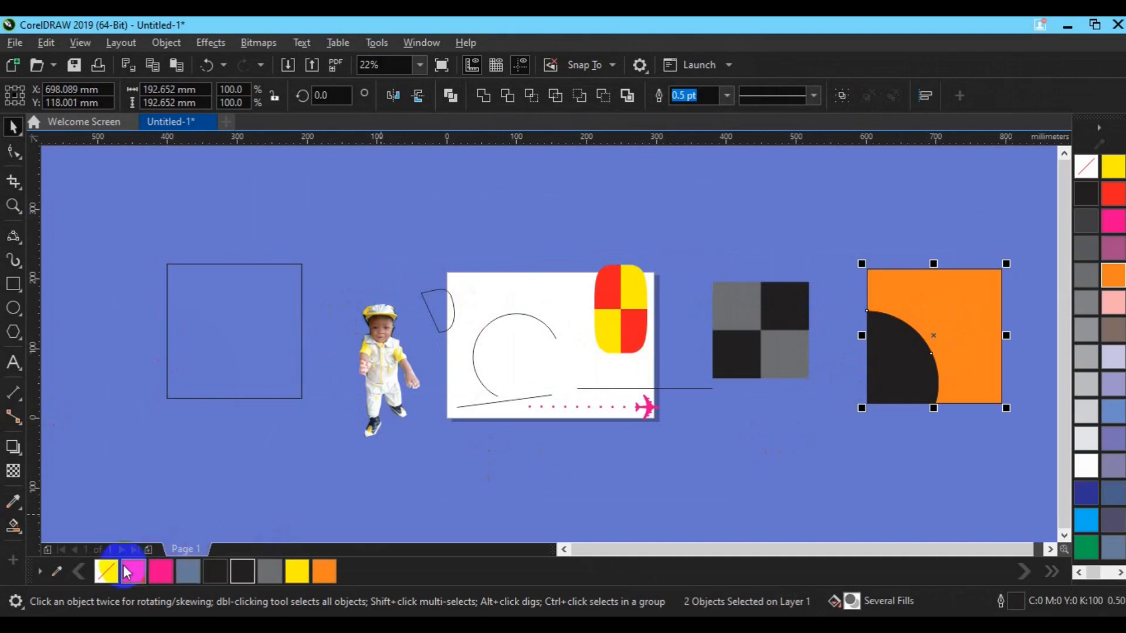
pyautogui.rightClick(106, 570)
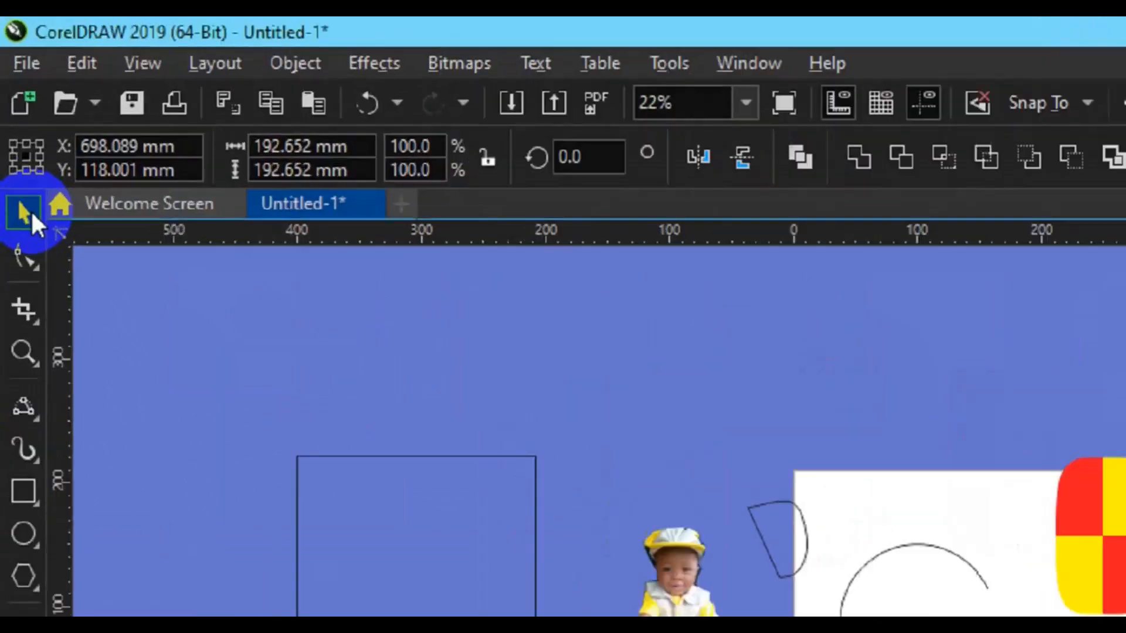
# - Switch to the Freehand Pick tool and try selecting the boy's photo and the curves on the page by clicking and lassoing
pyautogui.click(14, 125)
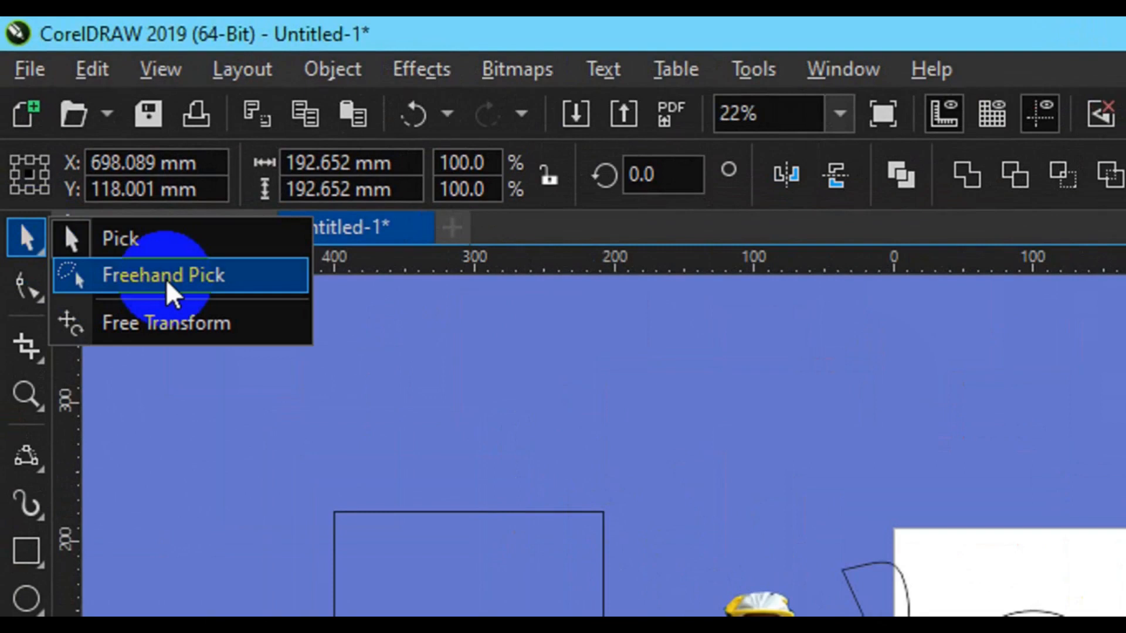
pyautogui.click(167, 283)
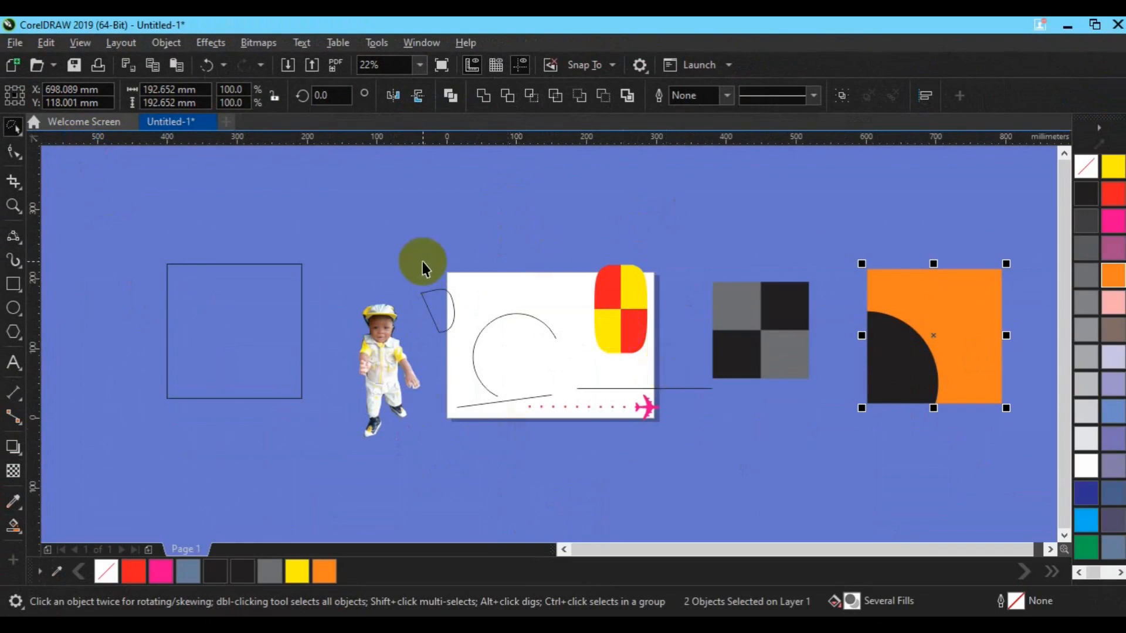
pyautogui.moveTo(151, 240)
pyautogui.mouseDown()
pyautogui.moveTo(280, 259)
pyautogui.moveTo(497, 349)
pyautogui.moveTo(549, 342)
pyautogui.moveTo(590, 402)
pyautogui.moveTo(592, 437)
pyautogui.moveTo(572, 467)
pyautogui.moveTo(484, 507)
pyautogui.moveTo(169, 543)
pyautogui.moveTo(124, 474)
pyautogui.moveTo(130, 430)
pyautogui.moveTo(120, 400)
pyautogui.mouseUp()
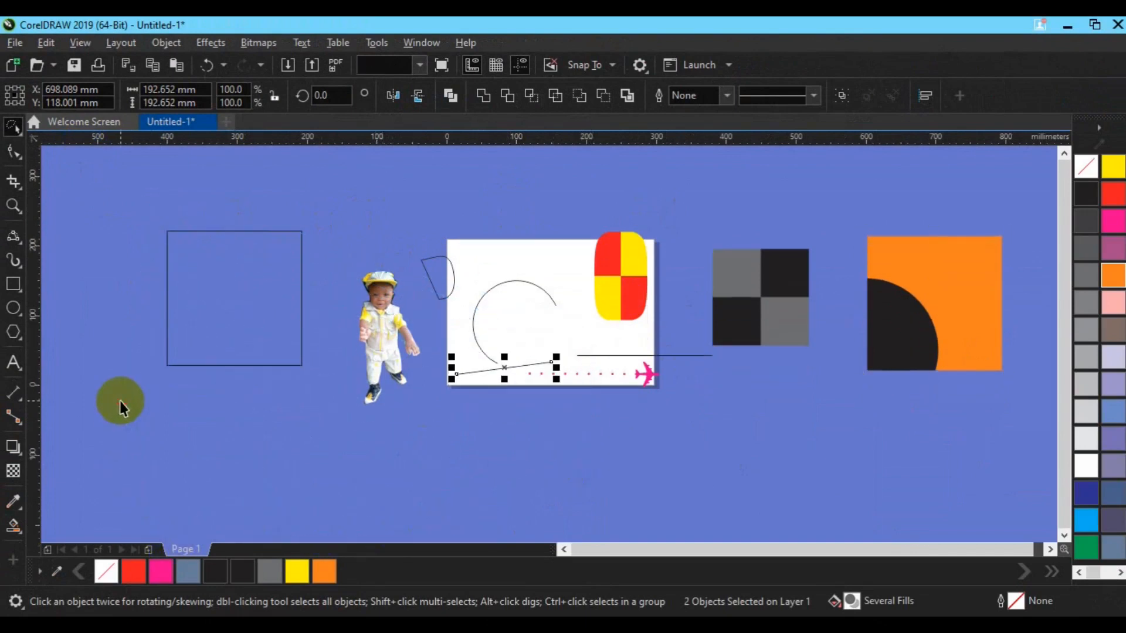
pyautogui.click(372, 297)
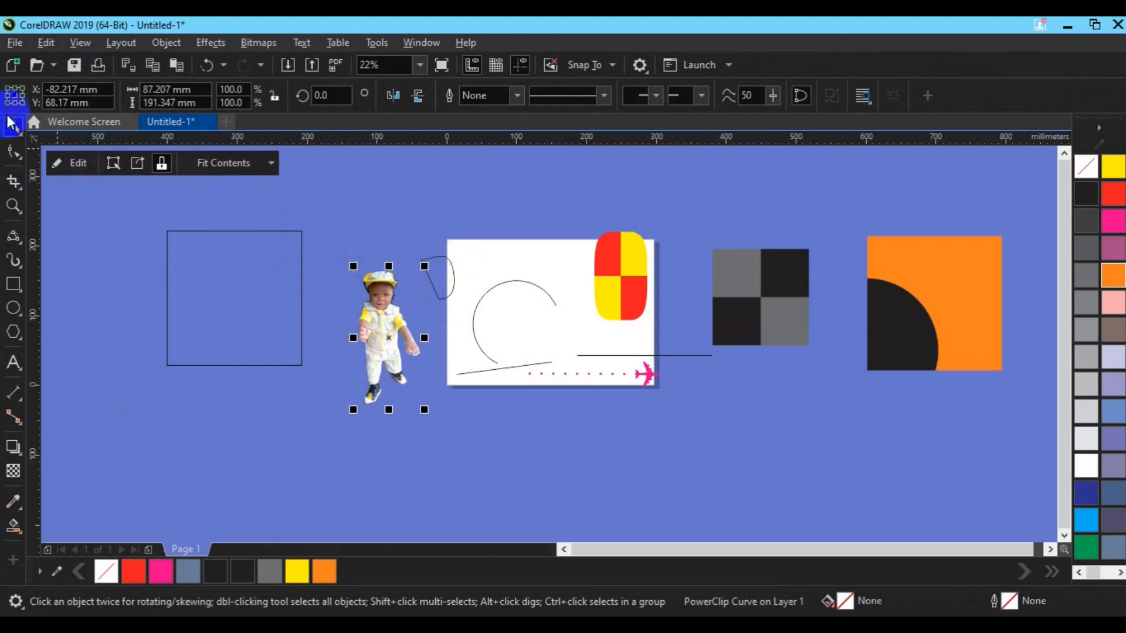
pyautogui.click(452, 231)
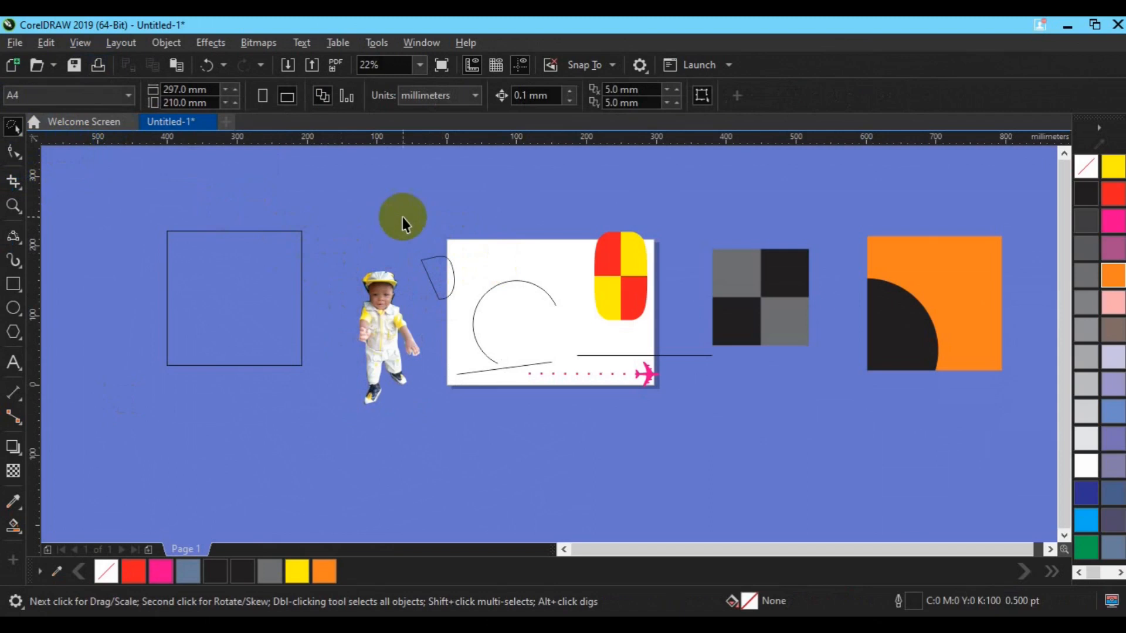
pyautogui.moveTo(402, 216)
pyautogui.mouseDown()
pyautogui.moveTo(515, 268)
pyautogui.moveTo(611, 363)
pyautogui.mouseUp()
pyautogui.moveTo(681, 438)
pyautogui.mouseDown()
pyautogui.moveTo(481, 424)
pyautogui.moveTo(455, 277)
pyautogui.mouseUp()
pyautogui.moveTo(471, 197)
pyautogui.mouseDown()
pyautogui.moveTo(565, 153)
pyautogui.moveTo(611, 156)
pyautogui.moveTo(535, 239)
pyautogui.moveTo(478, 258)
pyautogui.mouseUp()
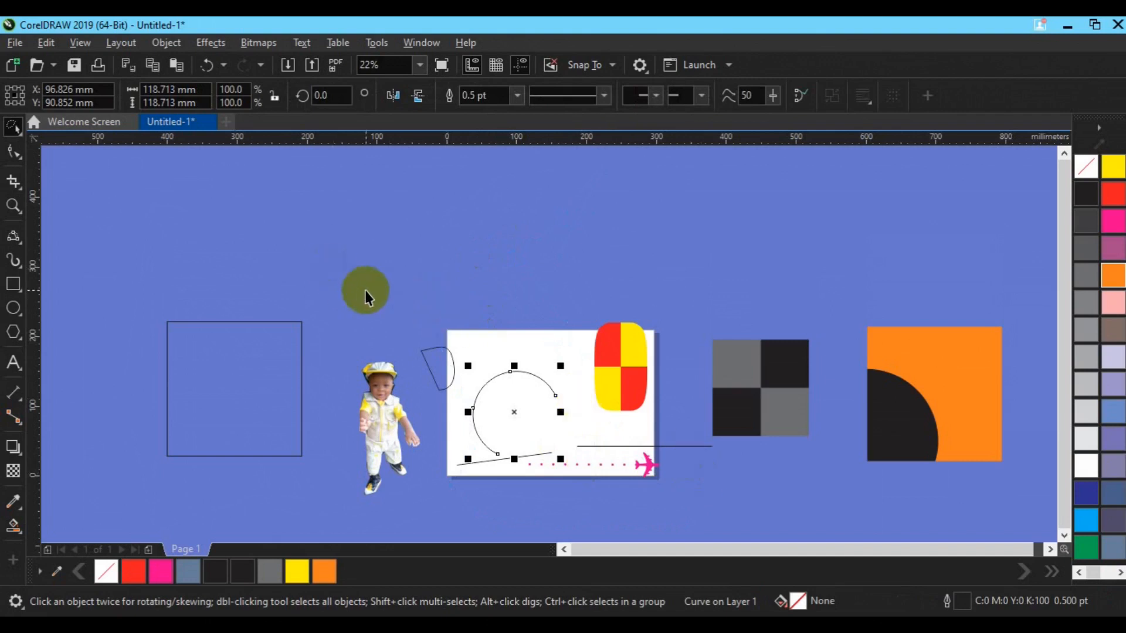
# - Move the boy's photo onto the left edge of the empty square
pyautogui.click(389, 427)
pyautogui.moveTo(389, 426); pyautogui.dragTo(174, 430)
# - Lasso the arc, the slanted line and the small closed curve, move them to about X -75 mm, Y 272 mm, and group them
pyautogui.moveTo(359, 301)
pyautogui.mouseDown()
pyautogui.moveTo(513, 405)
pyautogui.moveTo(559, 480)
pyautogui.moveTo(586, 495)
pyautogui.mouseUp()
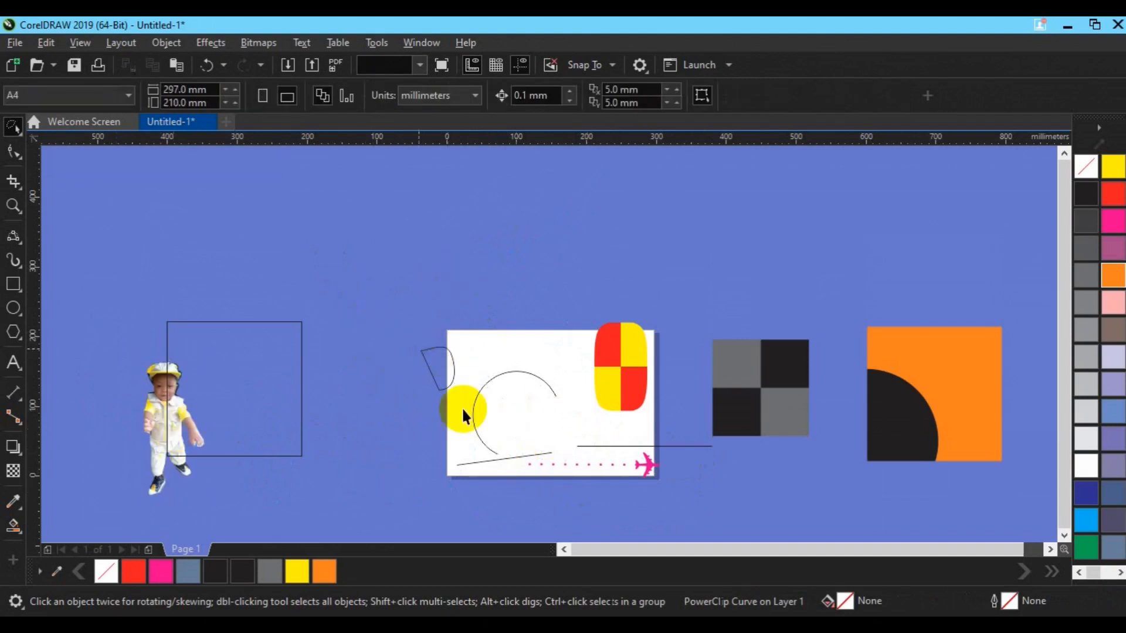
pyautogui.moveTo(653, 504); pyautogui.dragTo(573, 501)
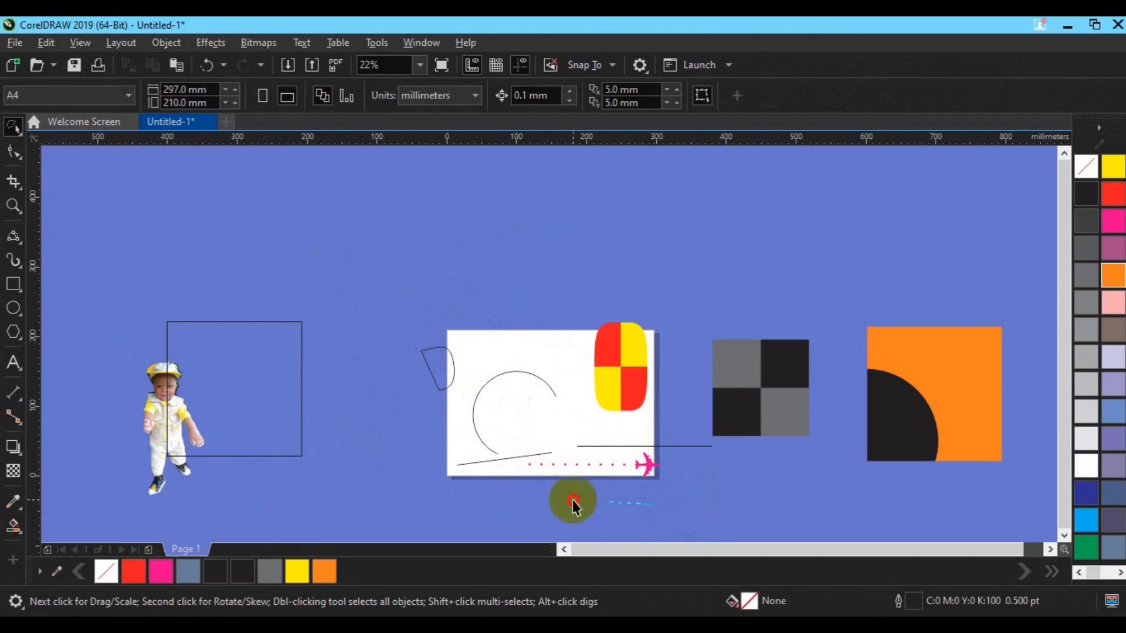
pyautogui.moveTo(419, 315)
pyautogui.mouseDown()
pyautogui.moveTo(435, 257)
pyautogui.moveTo(479, 245)
pyautogui.moveTo(544, 261)
pyautogui.mouseUp()
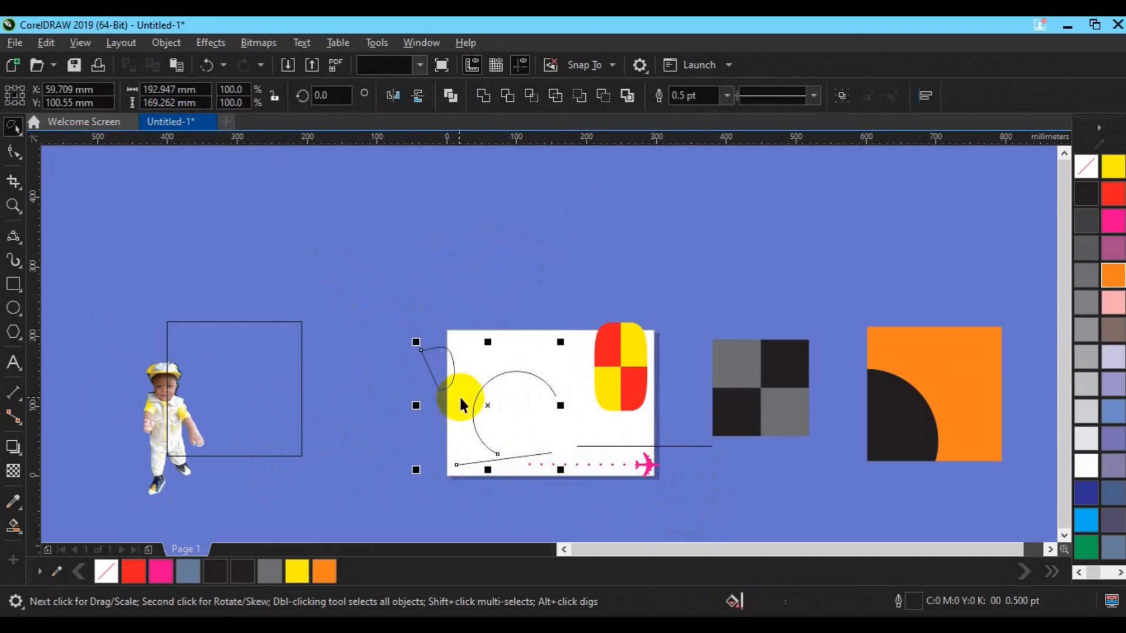
pyautogui.moveTo(483, 405)
pyautogui.mouseDown()
pyautogui.moveTo(388, 352)
pyautogui.moveTo(387, 284)
pyautogui.mouseUp()
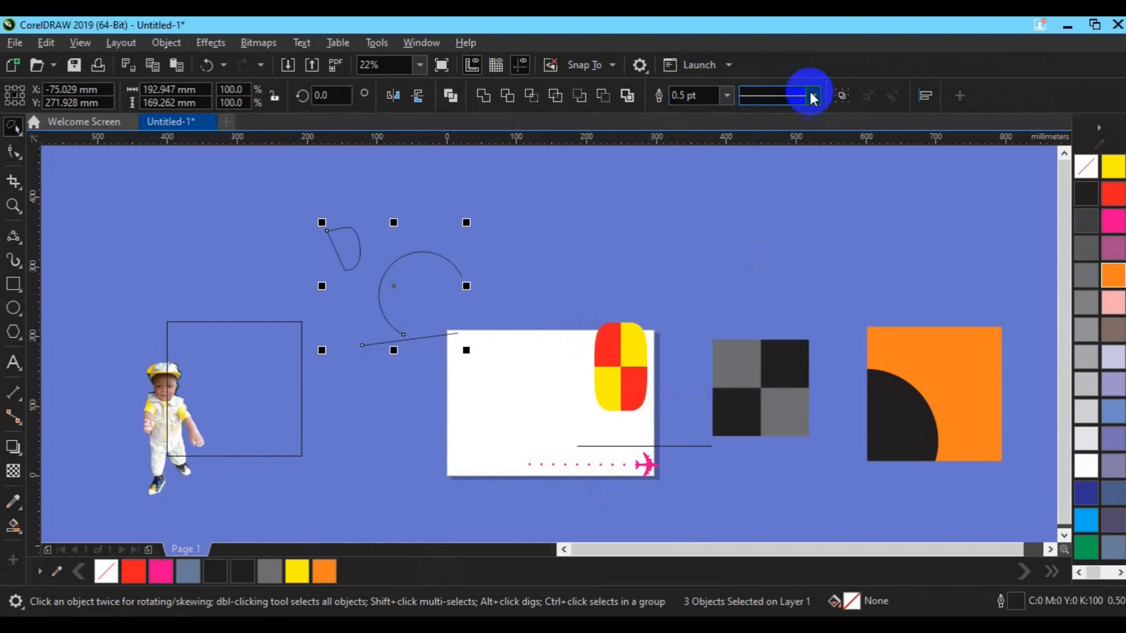
pyautogui.click(840, 96)
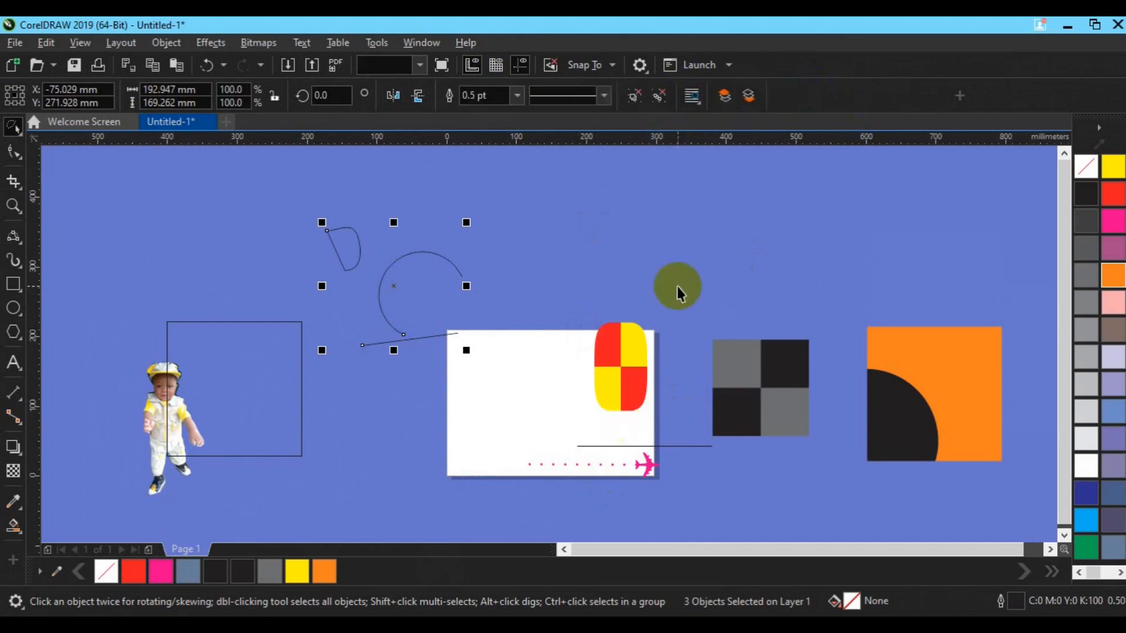
# - Lasso the lower half of the red-and-yellow shape and the airplane with its dotted path, and move them to about X -139 mm, Y -15 mm
pyautogui.click(25, 156)
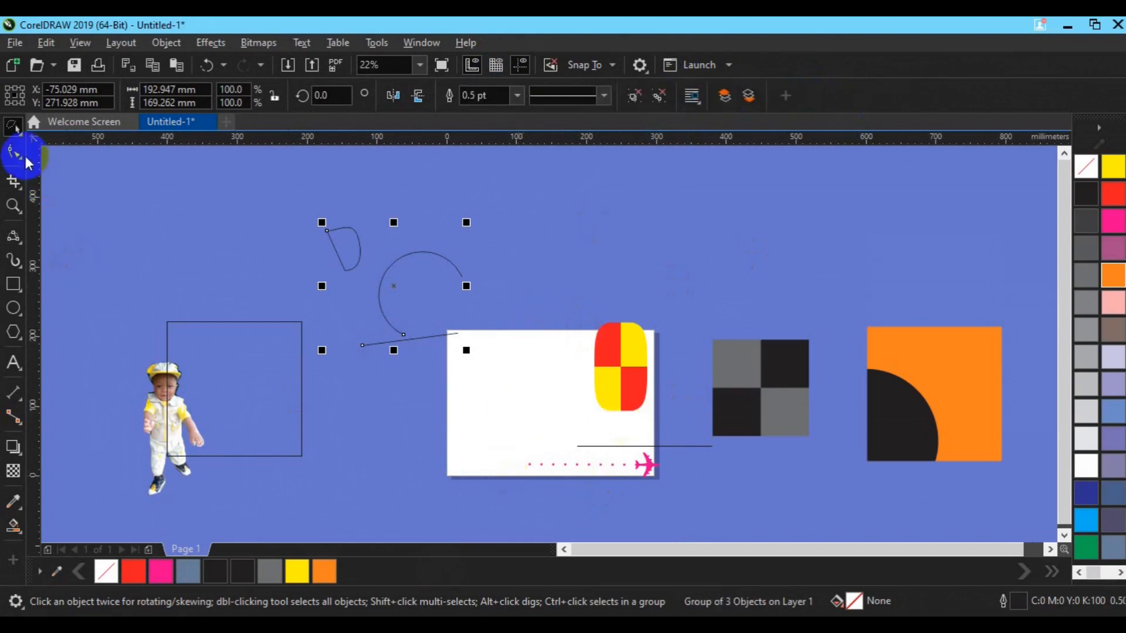
pyautogui.click(12, 126)
pyautogui.moveTo(550, 280)
pyautogui.mouseDown()
pyautogui.moveTo(634, 329)
pyautogui.moveTo(694, 421)
pyautogui.moveTo(700, 470)
pyautogui.moveTo(683, 519)
pyautogui.moveTo(636, 538)
pyautogui.moveTo(496, 519)
pyautogui.mouseUp()
pyautogui.click(583, 373)
pyautogui.moveTo(586, 372); pyautogui.dragTo(346, 426)
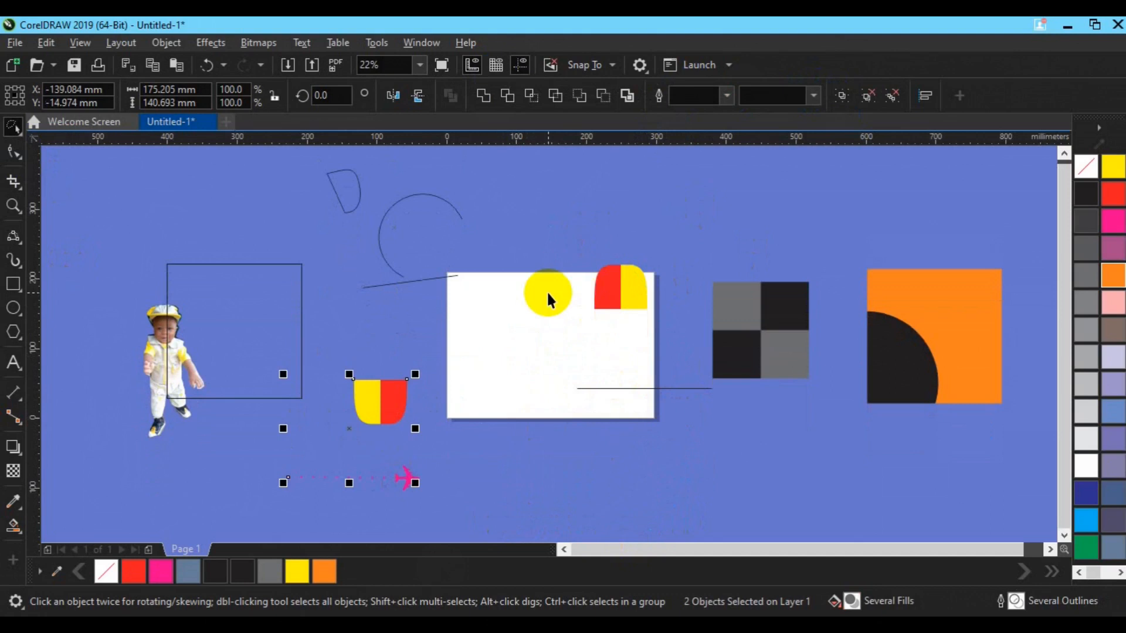